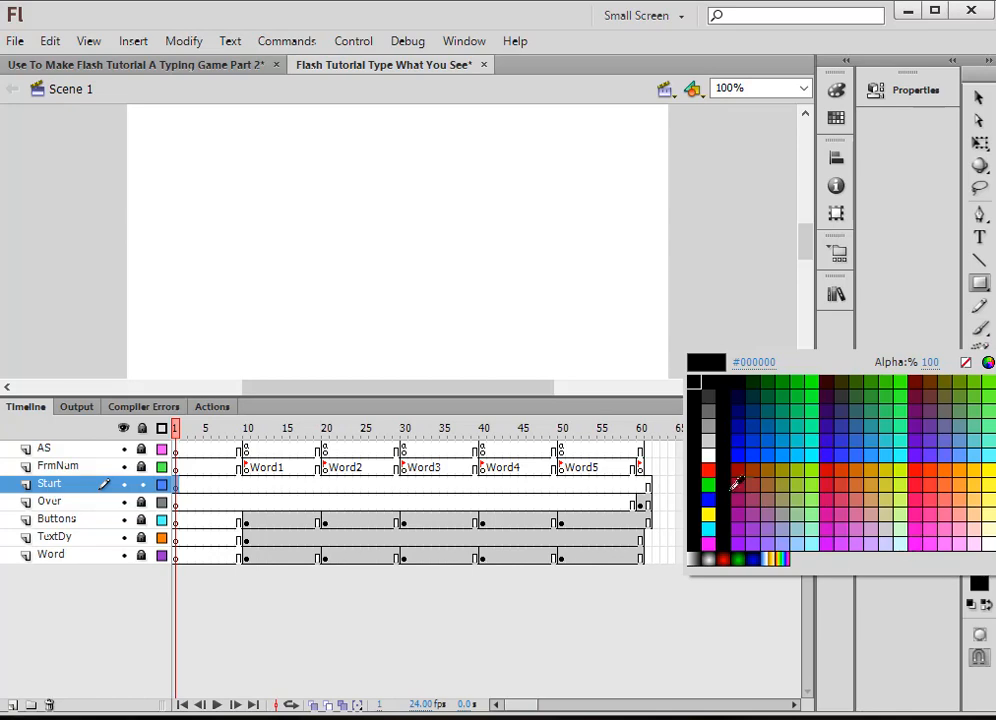
# Draw a small rectangle with a green fill and a 1.00 black stroke in the stage's lower-left area on the Start layer.
pyautogui.click(711, 484)
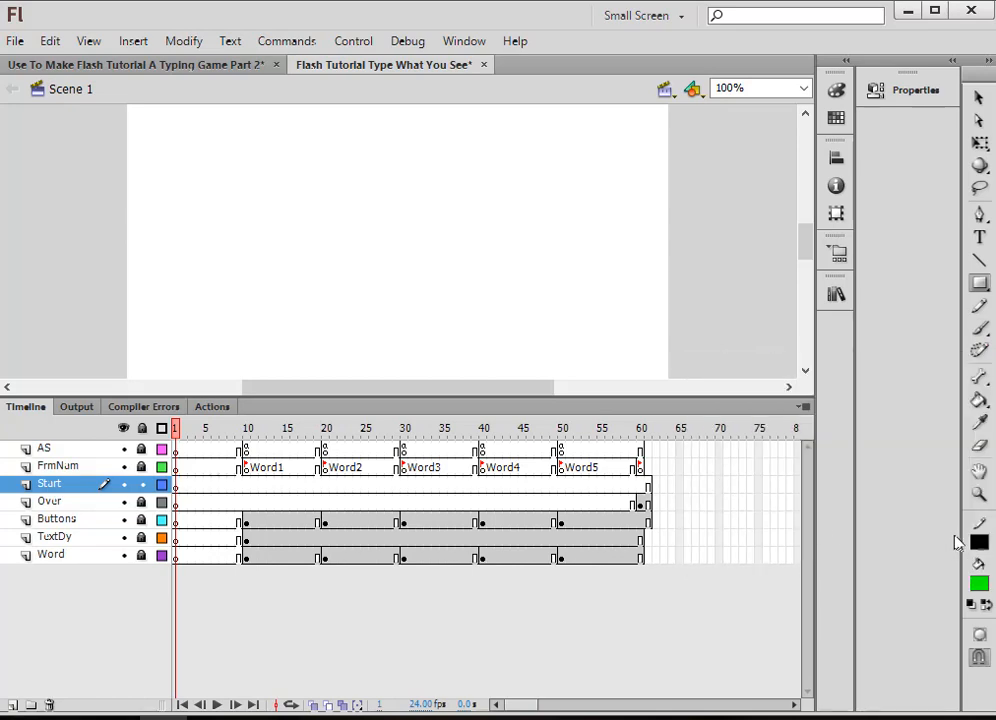
pyautogui.click(916, 92)
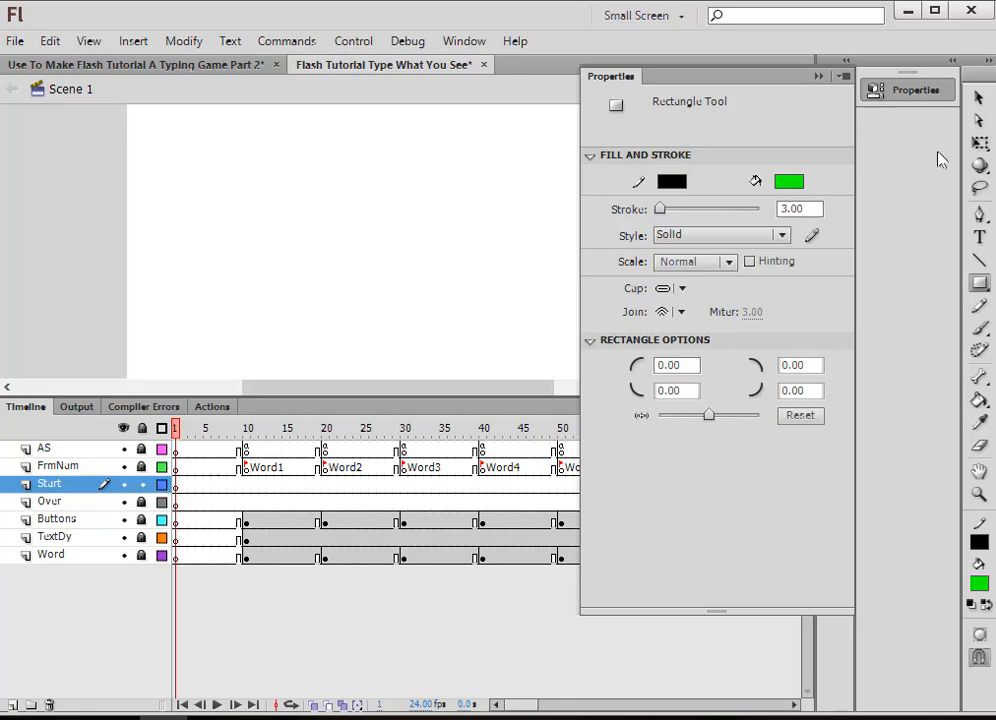
pyautogui.click(912, 92)
pyautogui.click(980, 282)
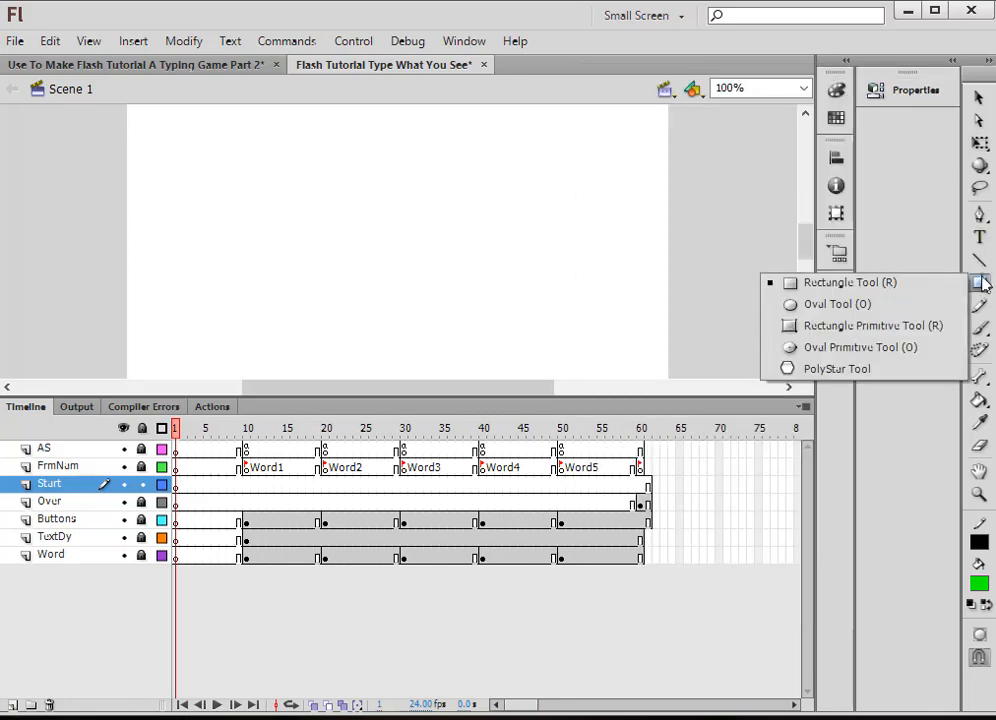
pyautogui.click(899, 92)
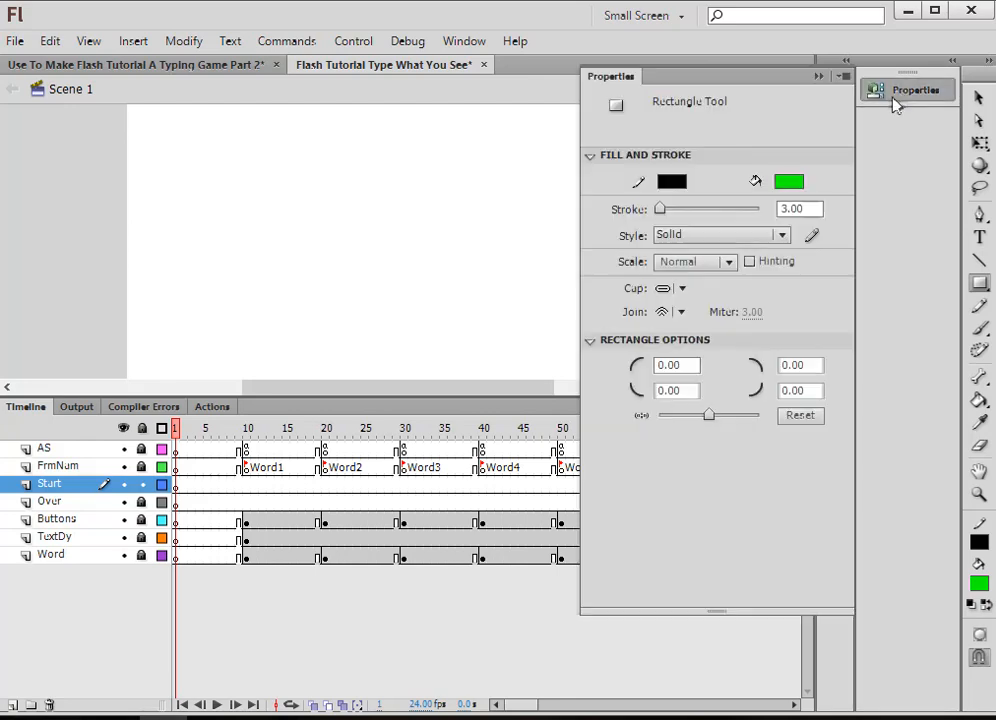
pyautogui.click(785, 209)
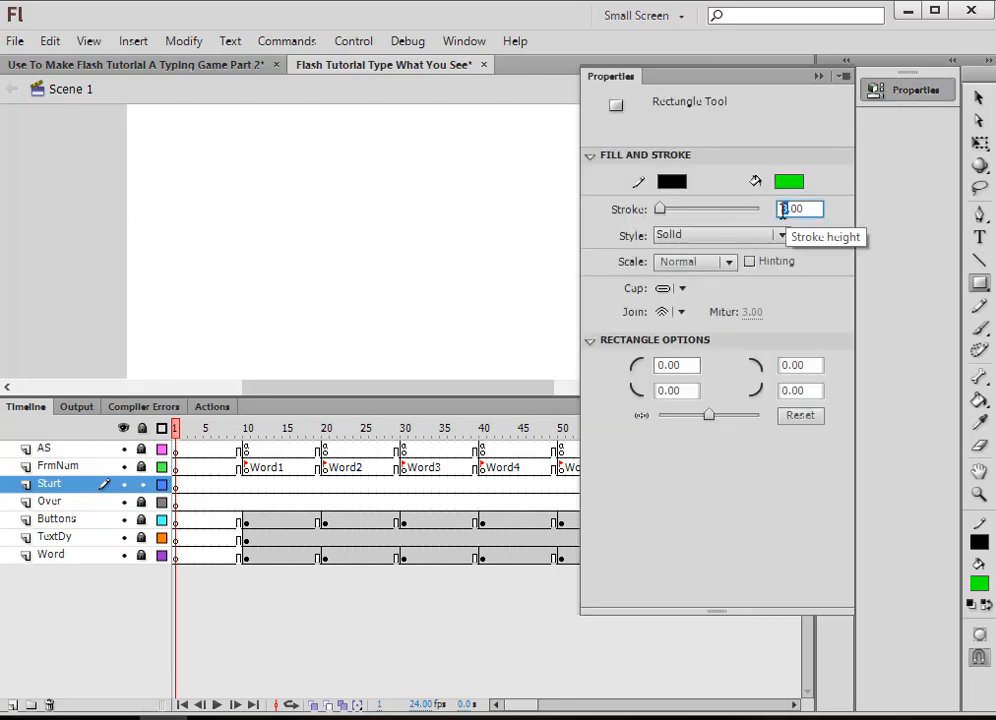
pyautogui.write('1')
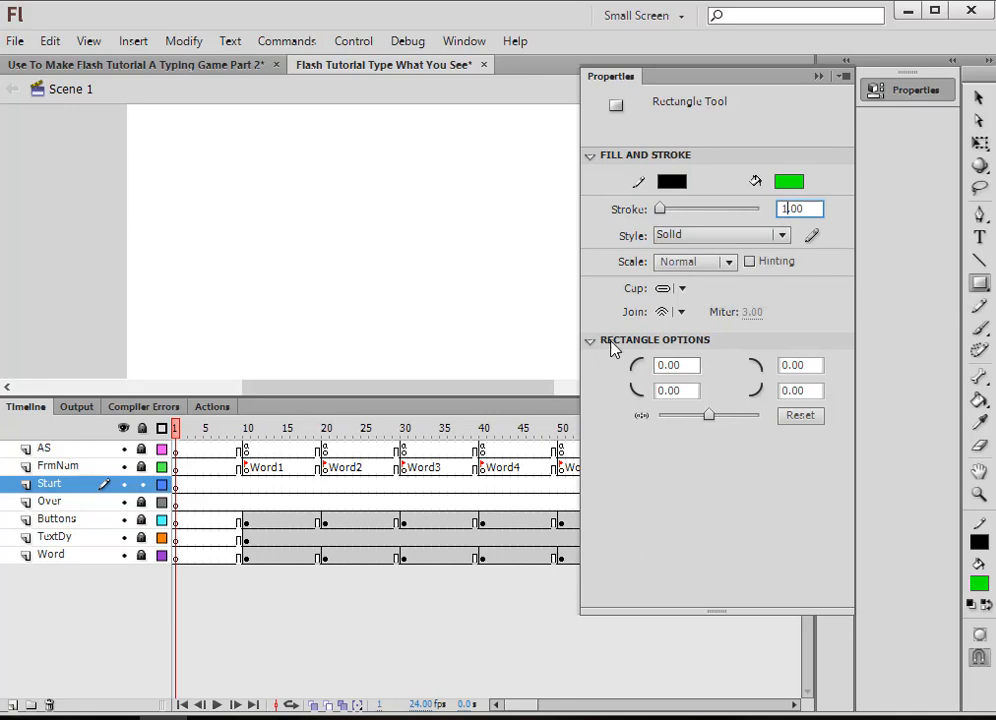
pyautogui.click(818, 77)
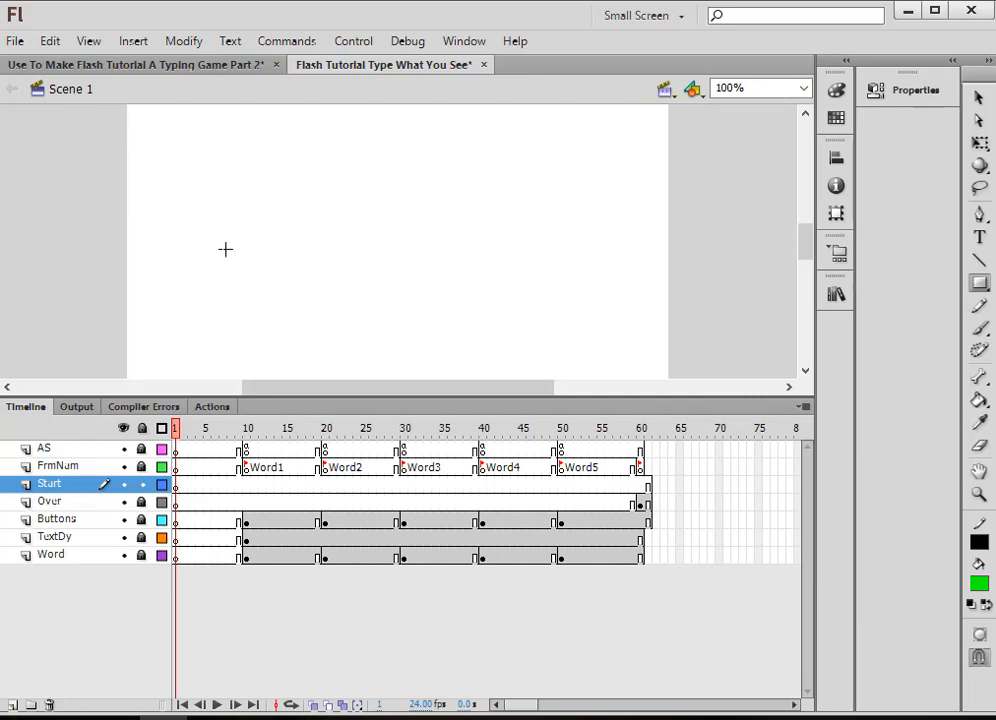
pyautogui.moveTo(204, 332); pyautogui.dragTo(258, 367)
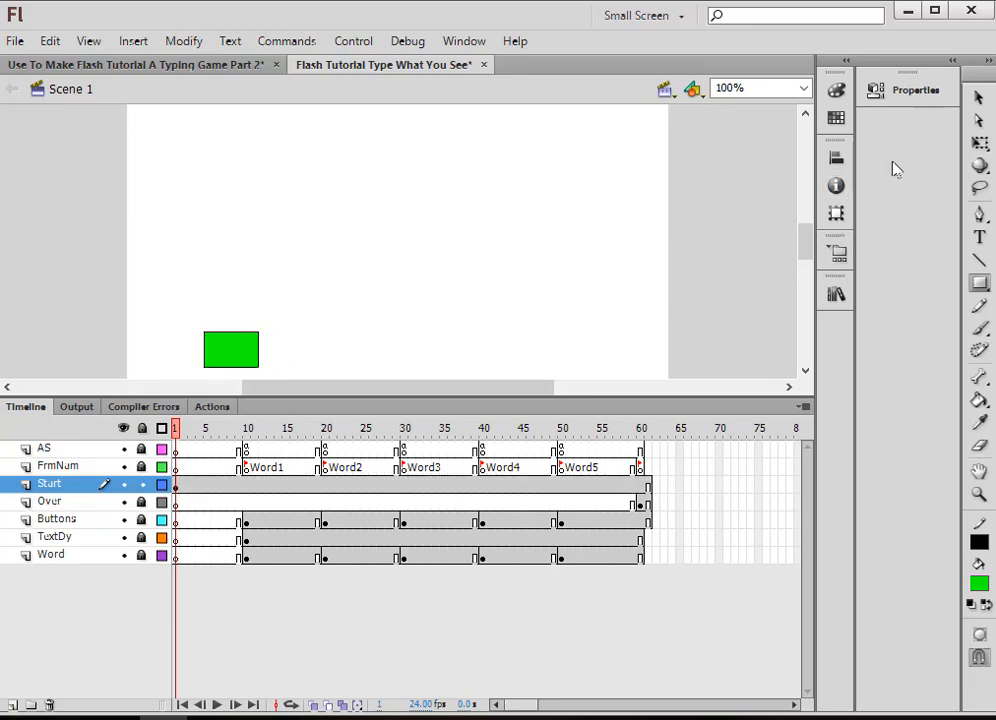
# Convert the whole green rectangle, including its outline, into a Button symbol named Start_btn, copying that name.
pyautogui.click(977, 102)
pyautogui.moveTo(185, 311); pyautogui.dragTo(277, 387)
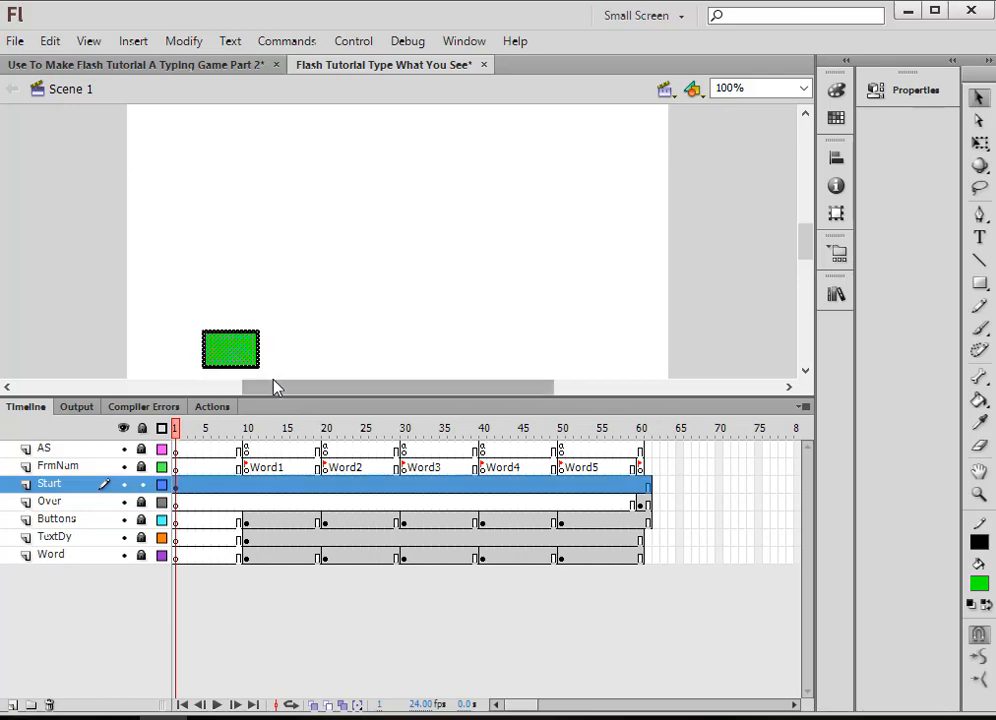
pyautogui.click(194, 42)
pyautogui.click(225, 95)
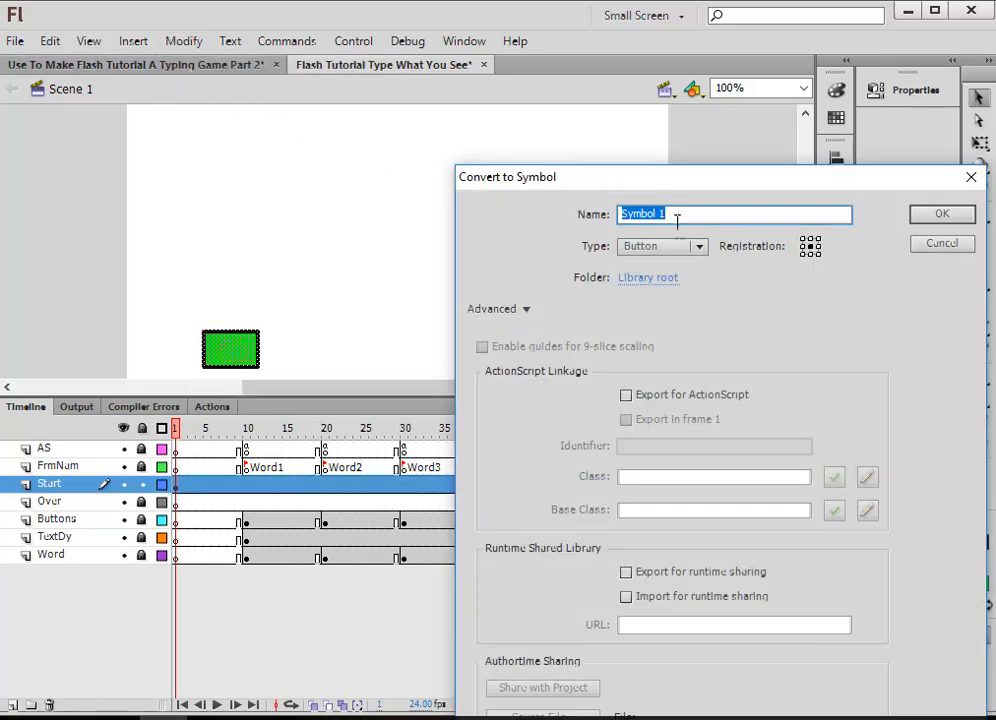
pyautogui.write('Sturt_btn')
pyautogui.moveTo(685, 214); pyautogui.dragTo(614, 213)
pyautogui.rightClick(624, 210)
pyautogui.click(675, 273)
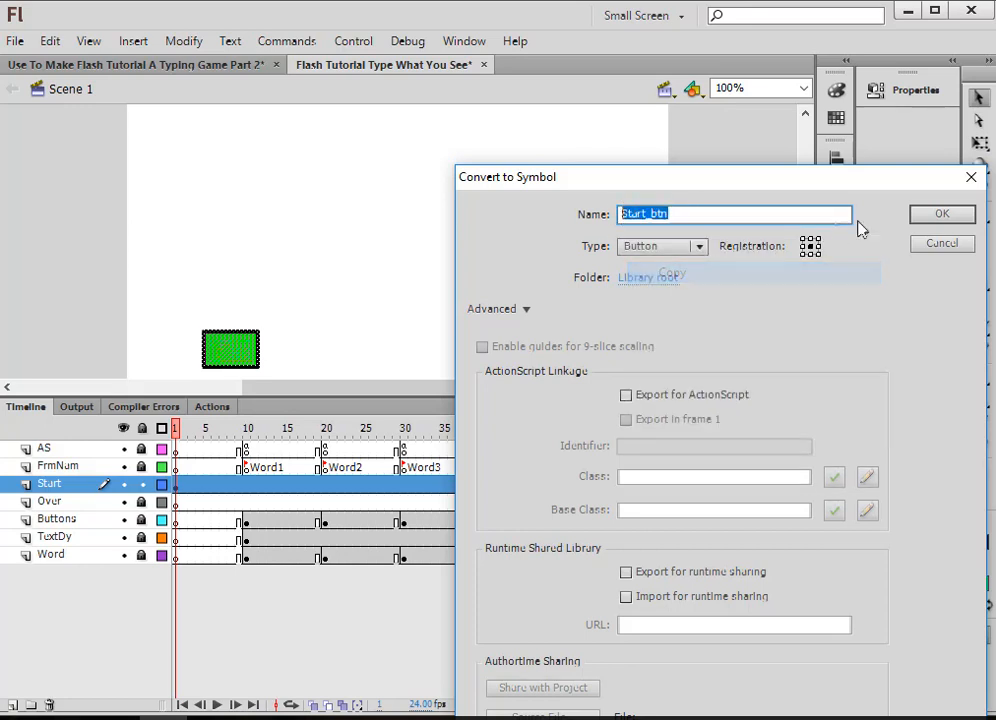
pyautogui.click(916, 218)
# Give the green button the instance name Start_btn.
pyautogui.click(900, 97)
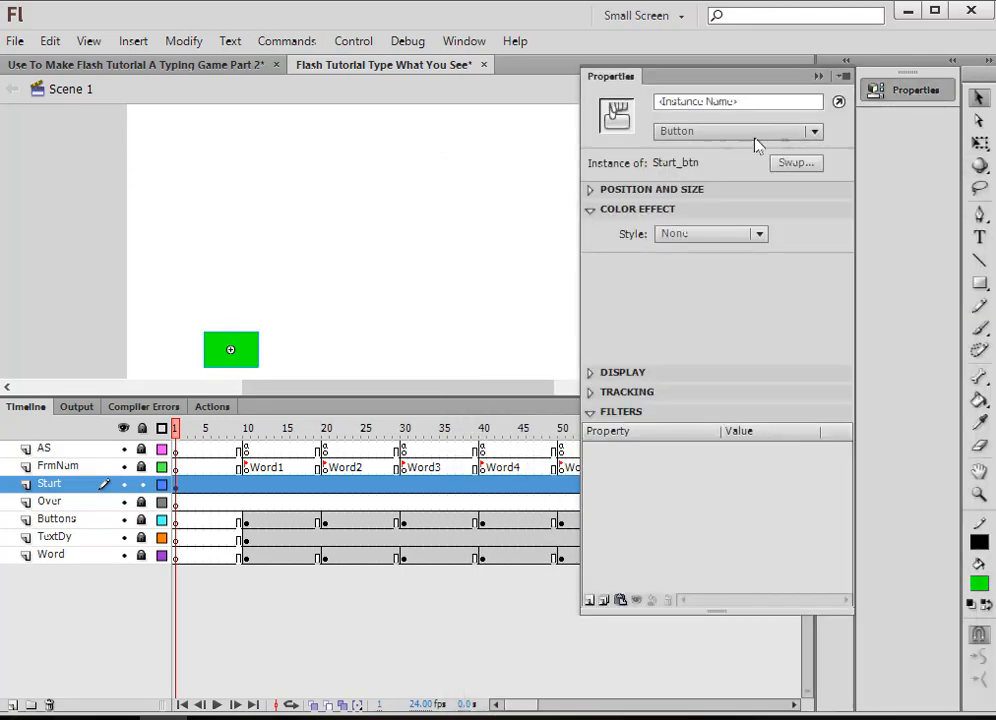
pyautogui.rightClick(699, 100)
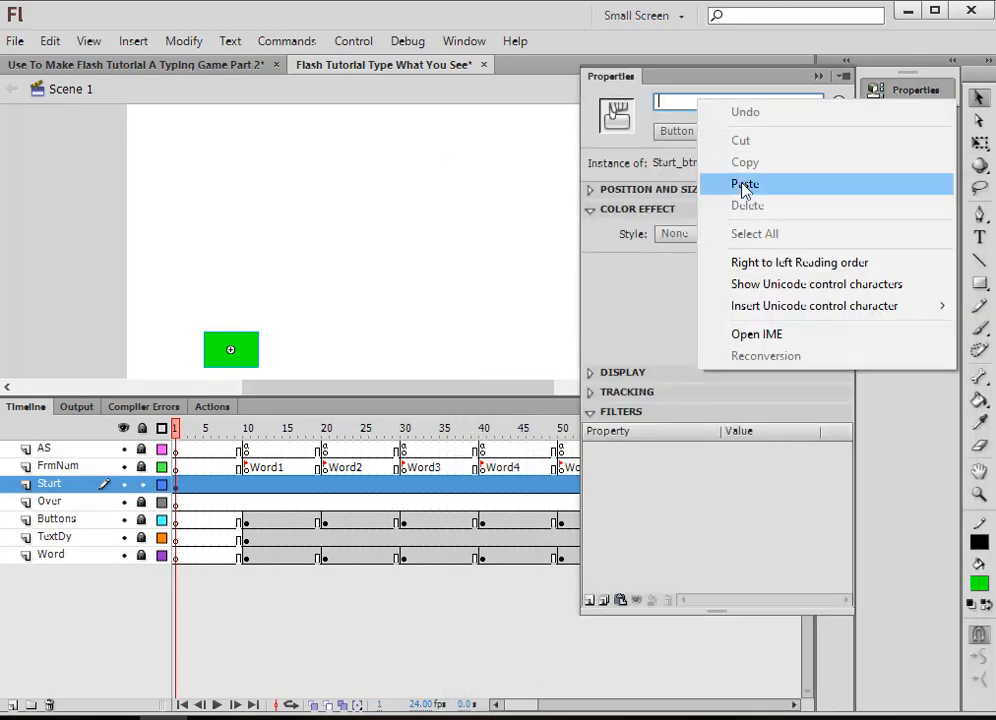
pyautogui.click(743, 183)
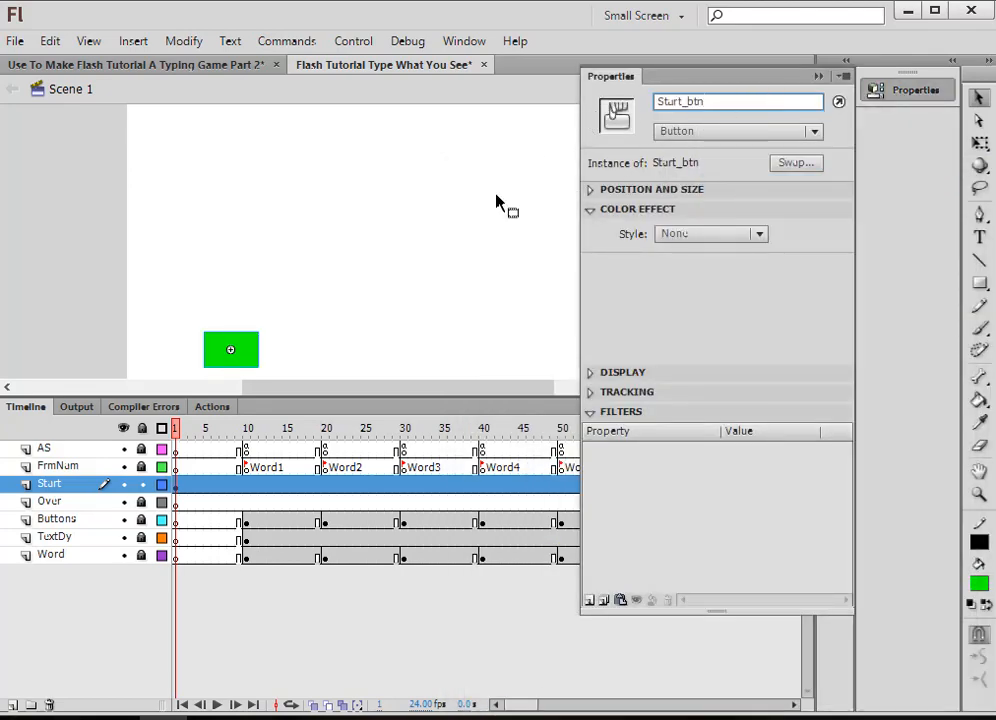
# Open the green button symbol for editing, rename its layer to But and lock it.
pyautogui.click(226, 356)
pyautogui.doubleClick(224, 357)
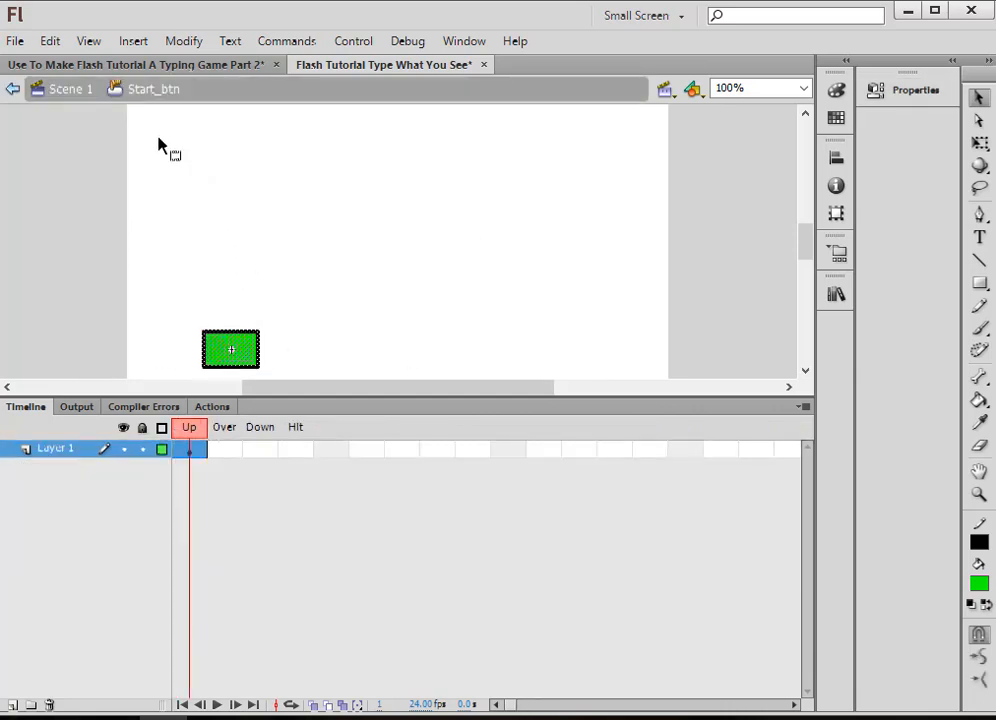
pyautogui.doubleClick(64, 452)
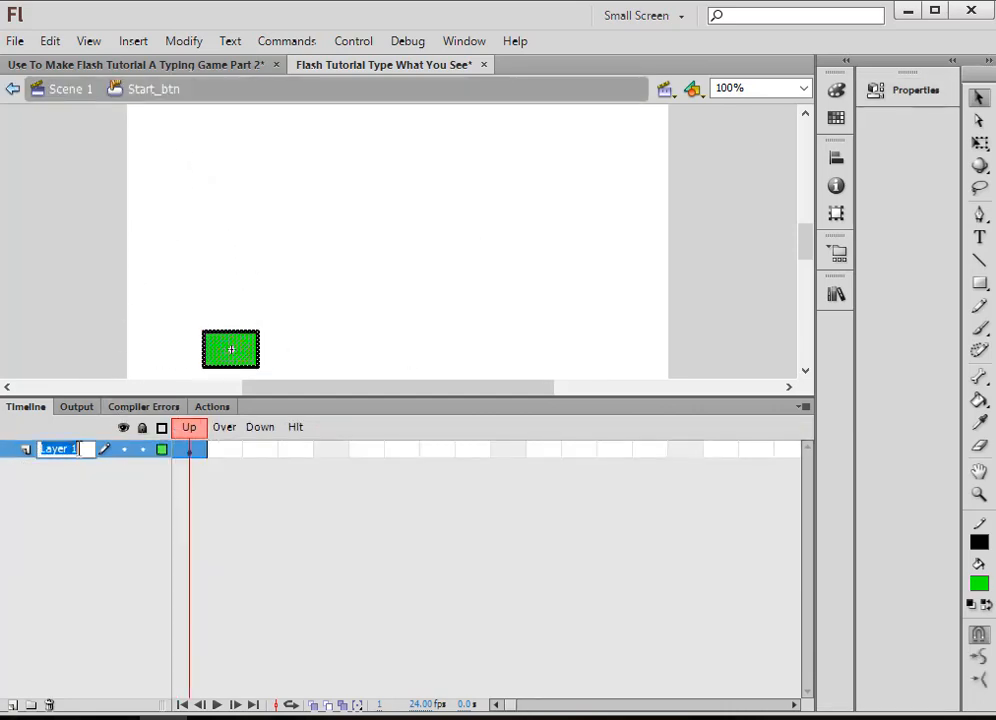
pyautogui.write('But')
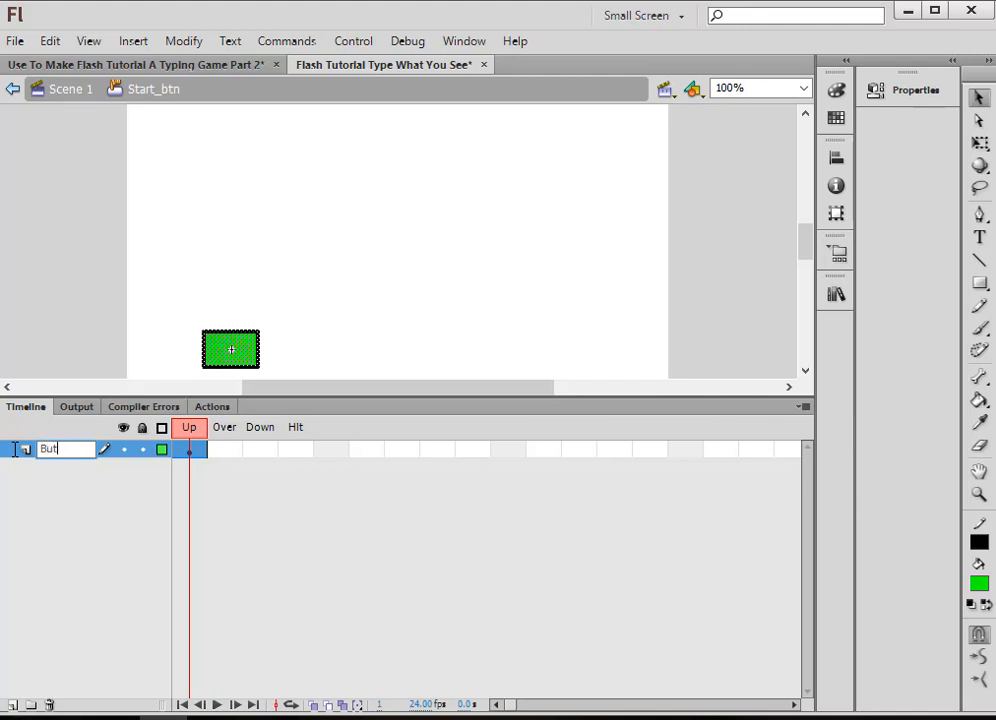
pyautogui.click(143, 449)
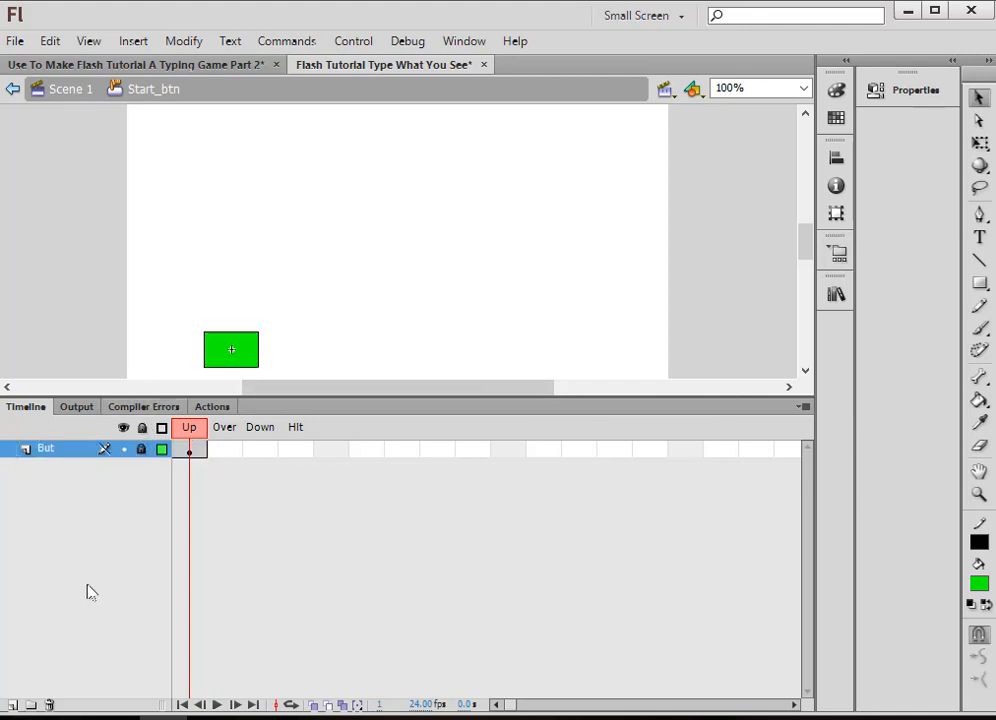
# Add a layer named Text above the But layer inside the button symbol.
pyautogui.click(18, 704)
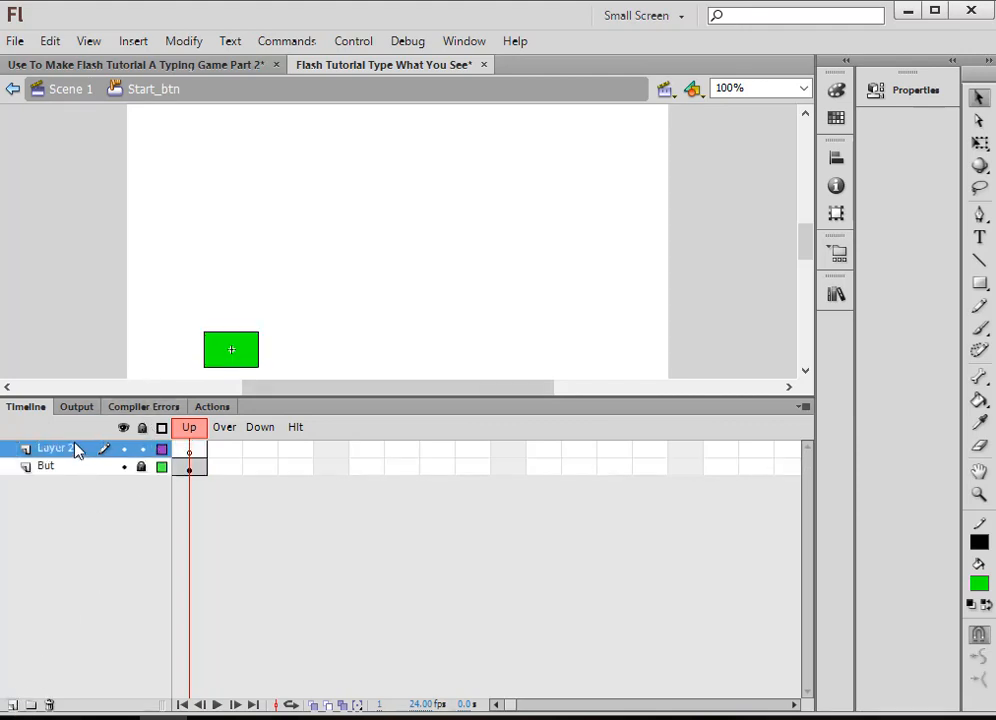
pyautogui.doubleClick(73, 449)
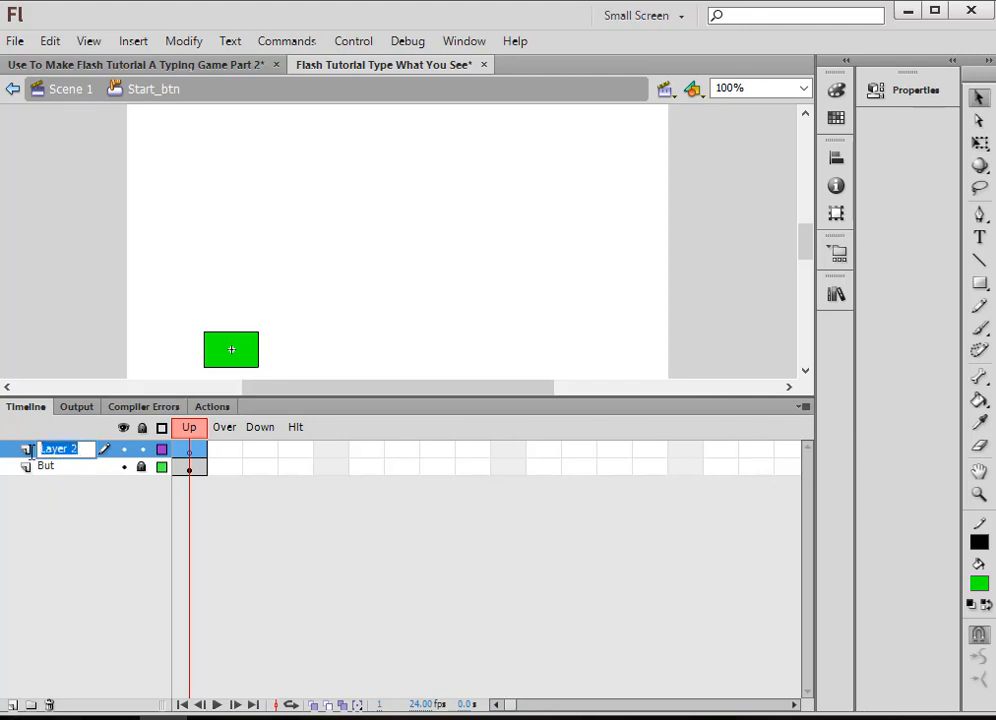
pyautogui.write('Text')
# Add the black static text START on the Text layer and position it centred over the green rectangle.
pyautogui.click(977, 236)
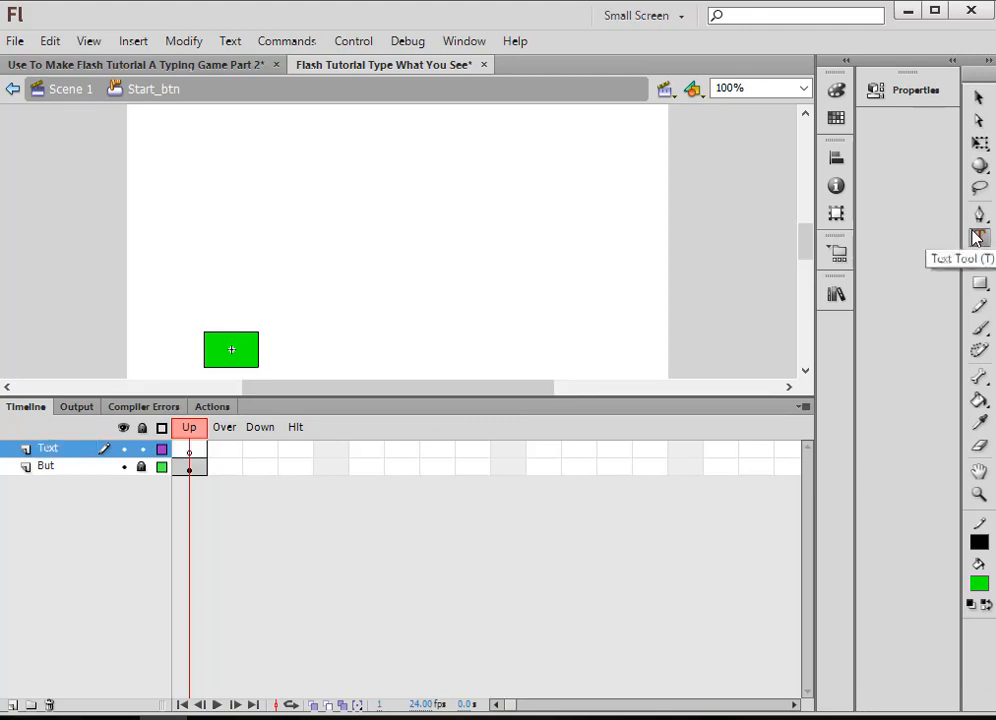
pyautogui.click(982, 588)
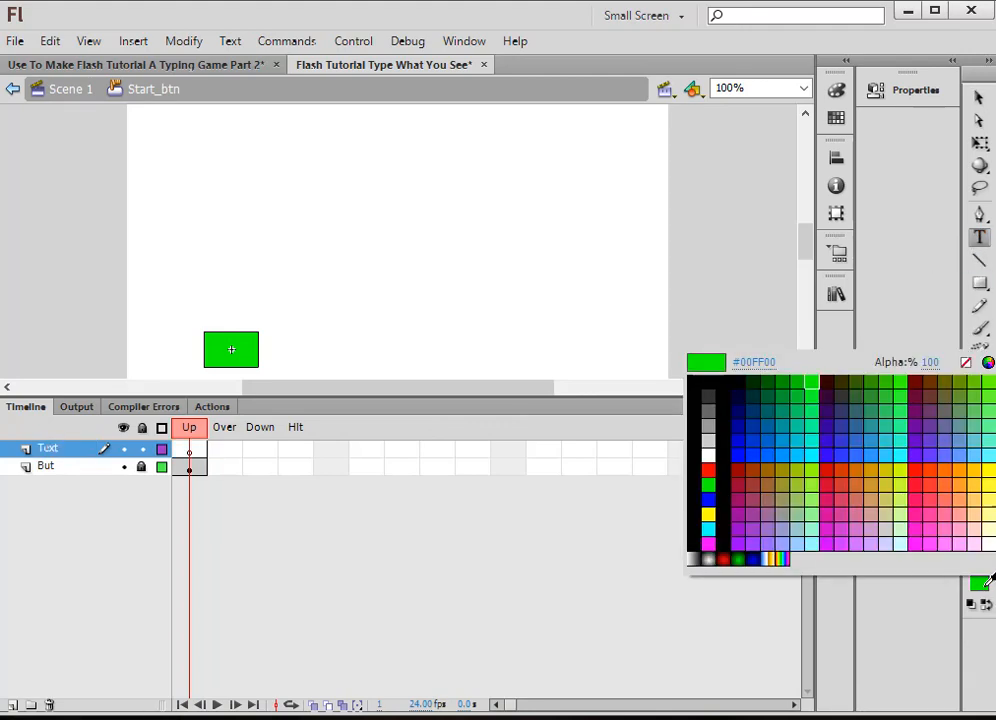
pyautogui.click(695, 430)
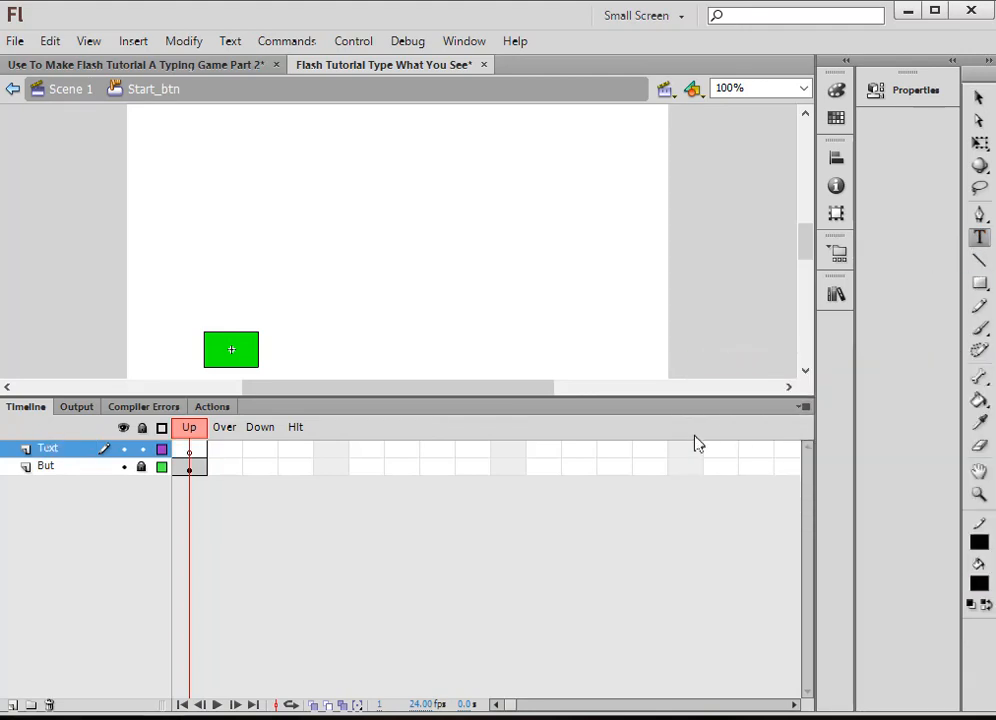
pyautogui.click(922, 92)
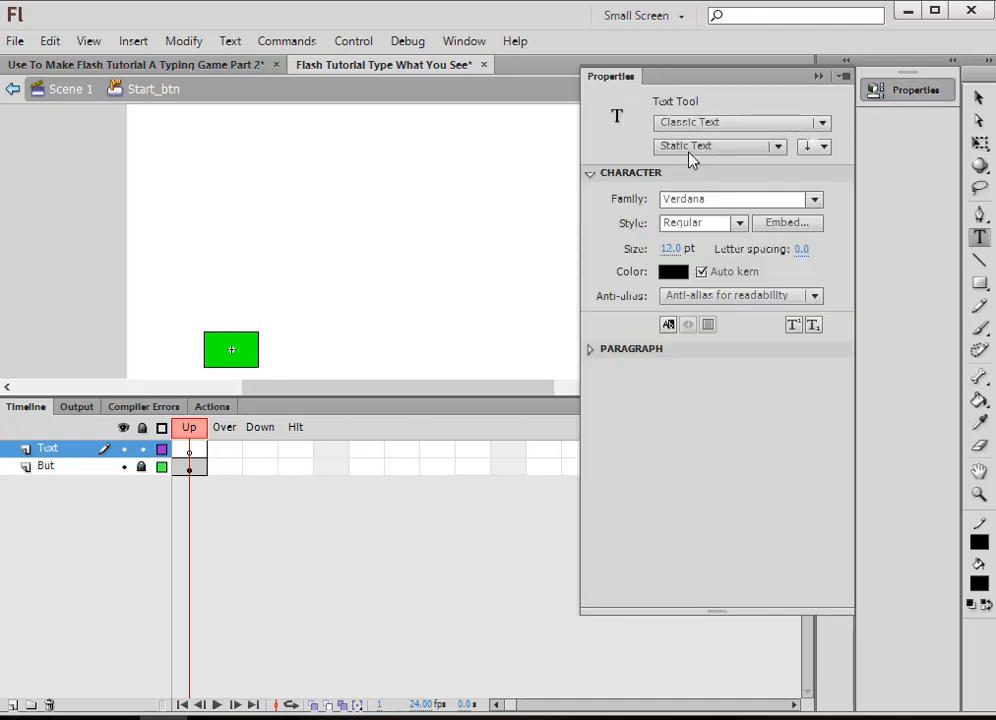
pyautogui.click(775, 223)
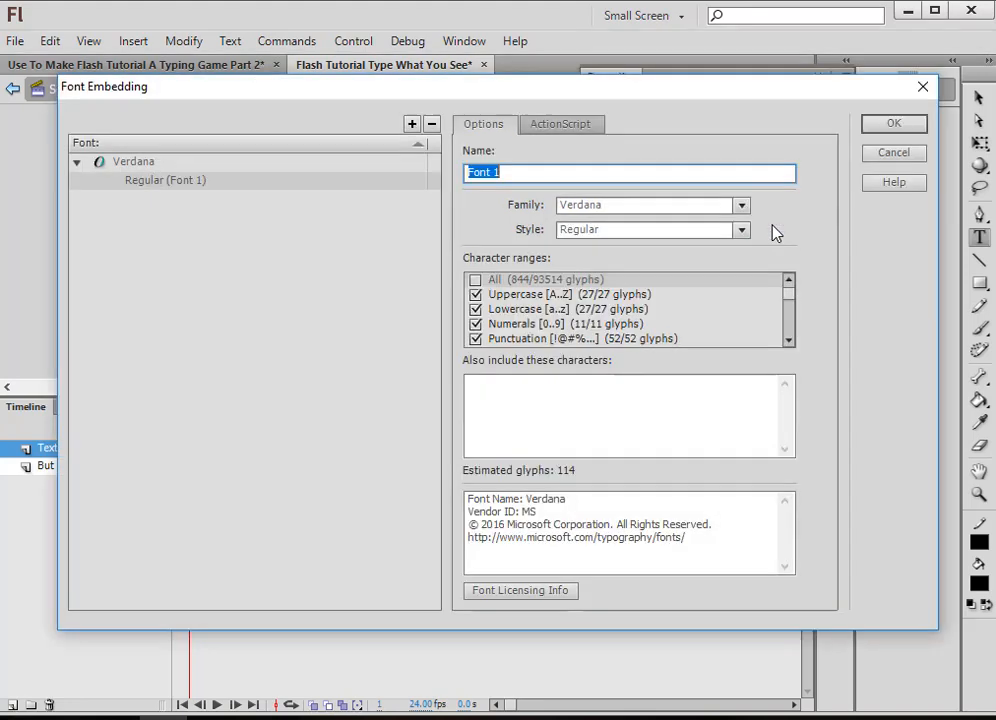
pyautogui.click(923, 88)
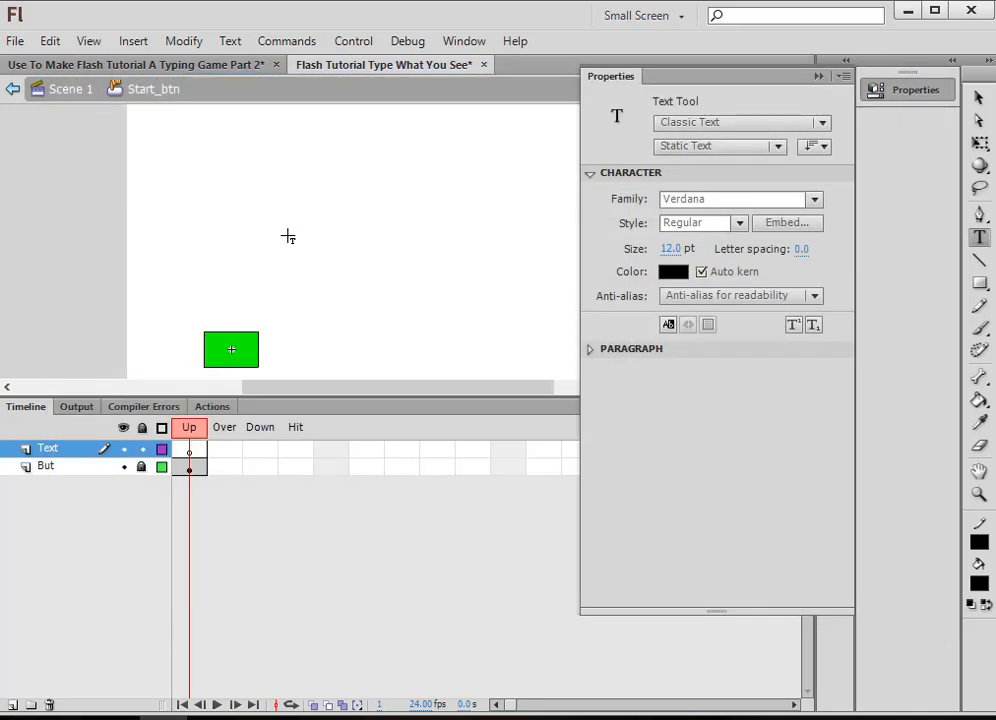
pyautogui.moveTo(286, 224); pyautogui.dragTo(344, 244)
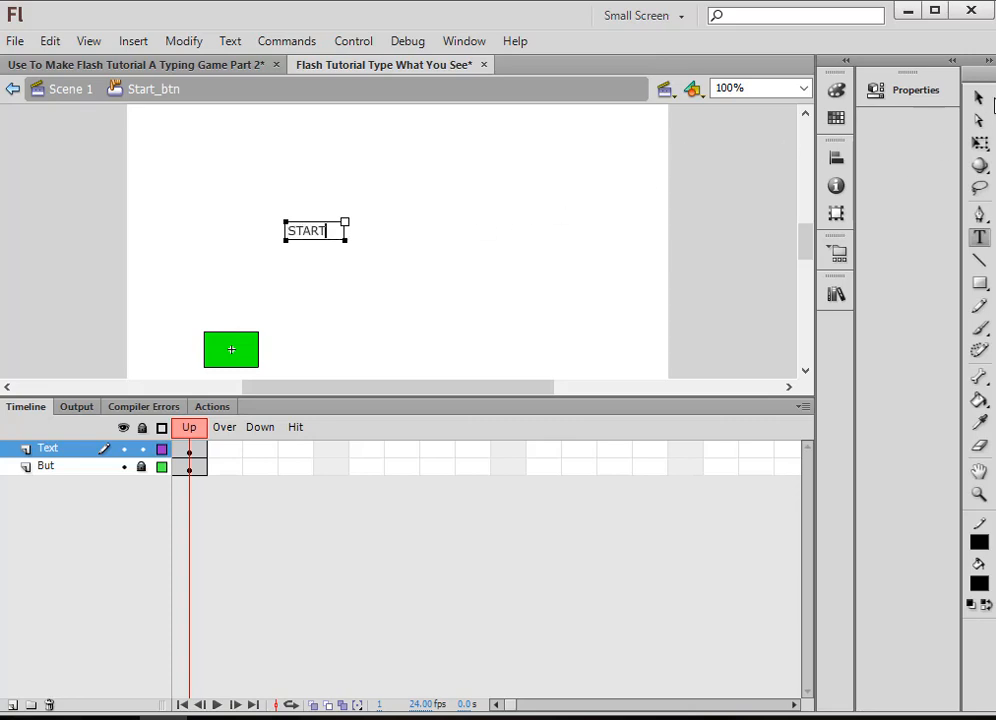
pyautogui.click(981, 98)
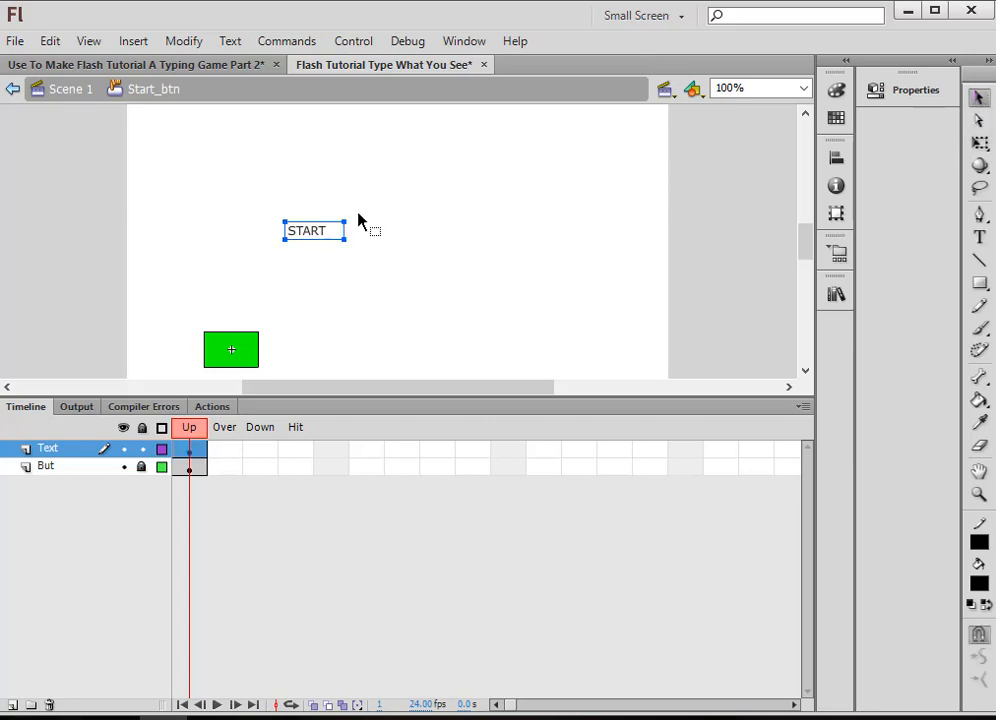
pyautogui.moveTo(330, 228); pyautogui.dragTo(241, 349)
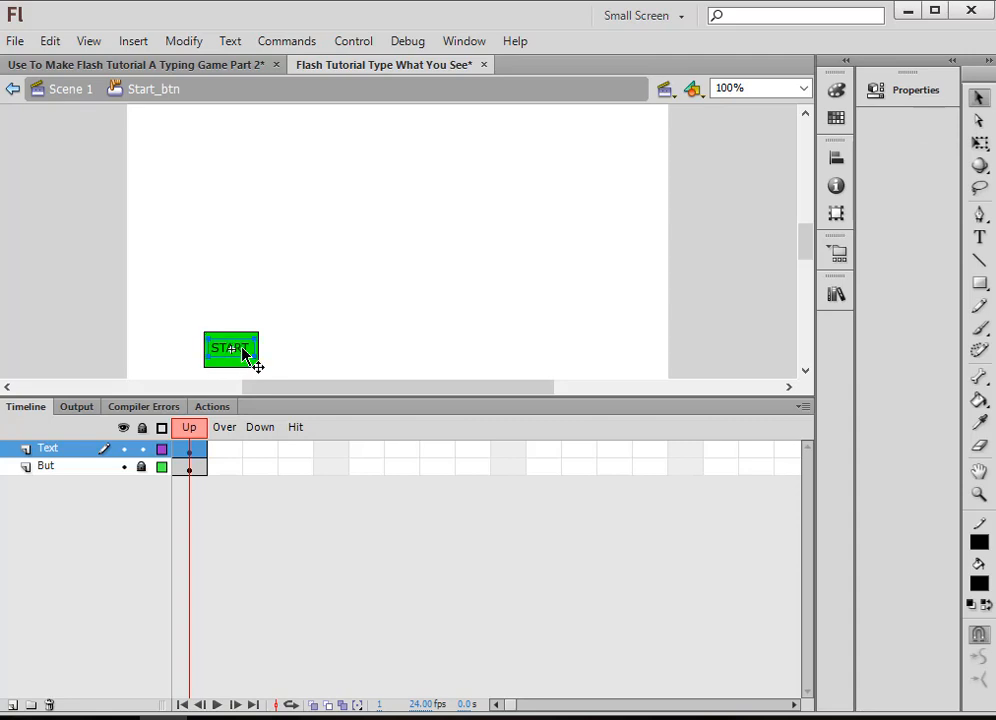
# Return to Scene 1 and lock all of its layers.
pyautogui.click(76, 95)
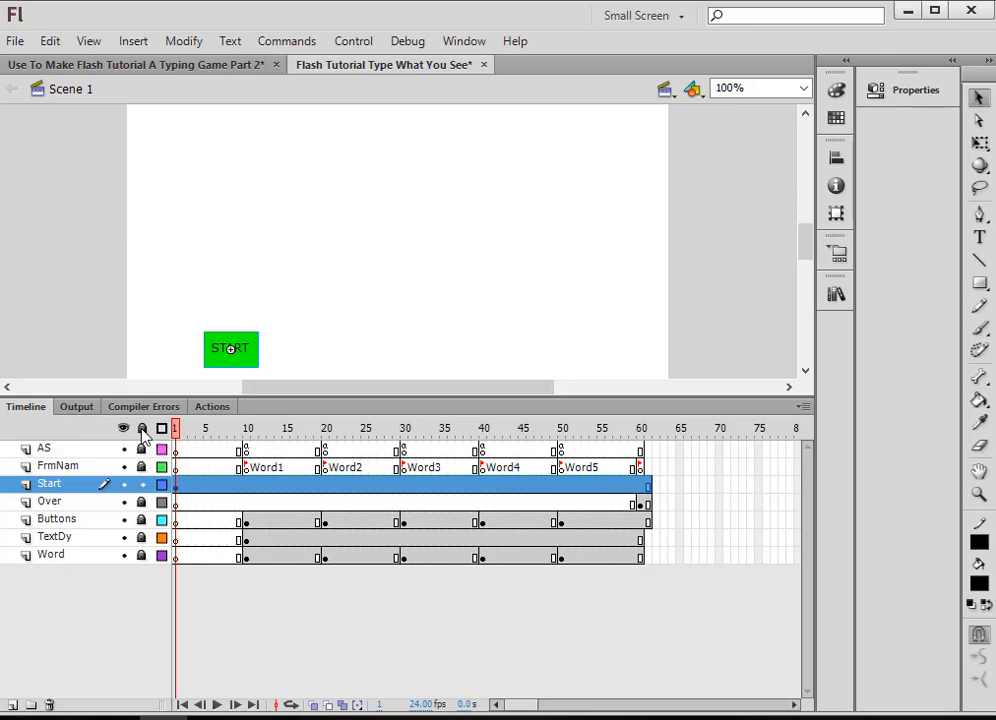
pyautogui.click(142, 429)
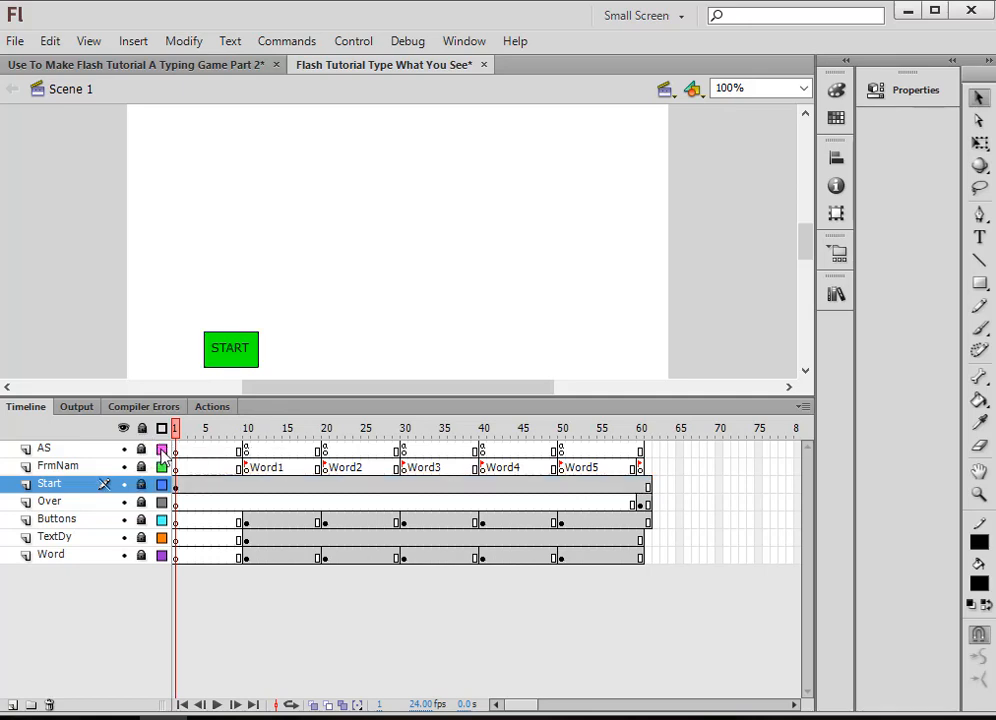
# In frame 1 of the AS layer, add a Start_btn MouseEvent.CLICK listener and its Show1 function containing gotoAndStop("Word1").
pyautogui.click(178, 451)
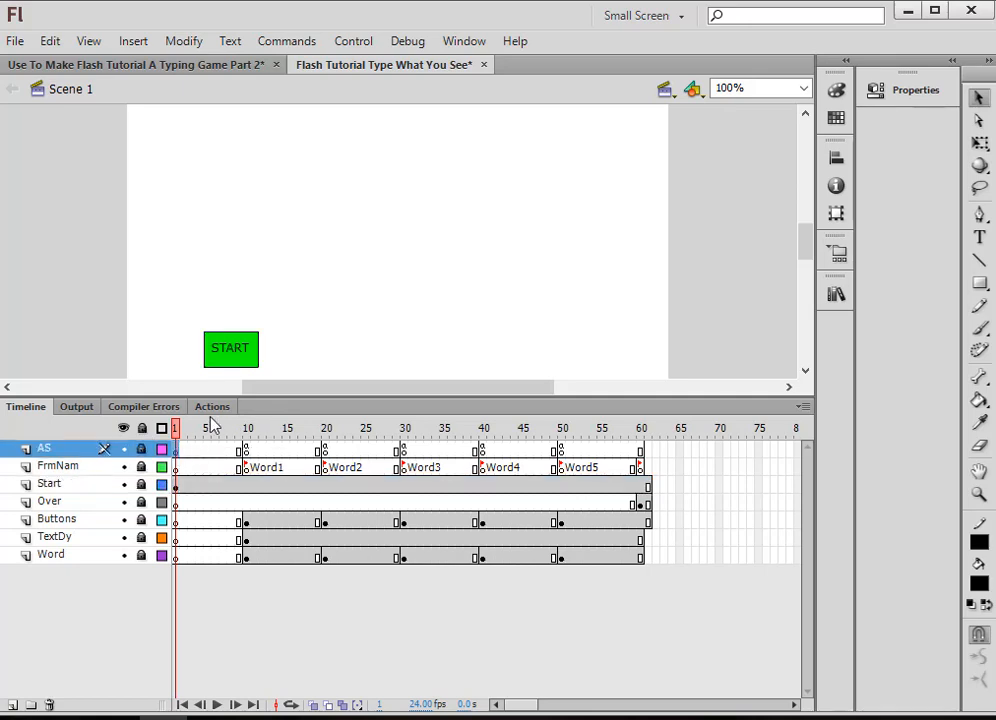
pyautogui.click(222, 409)
pyautogui.rightClick(217, 478)
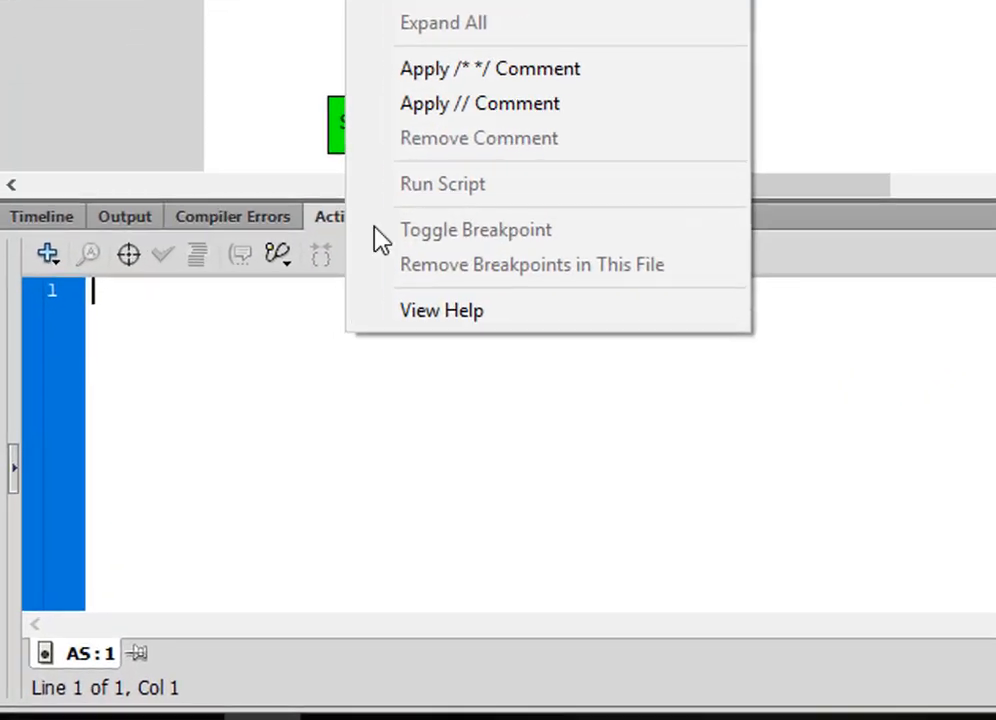
pyautogui.write('Start_btn.addEventListener(MouseEvent.CLICK, Show1);  function Show1(event:MouseEvent):void { \tgotoAndStop("Word1"); }')
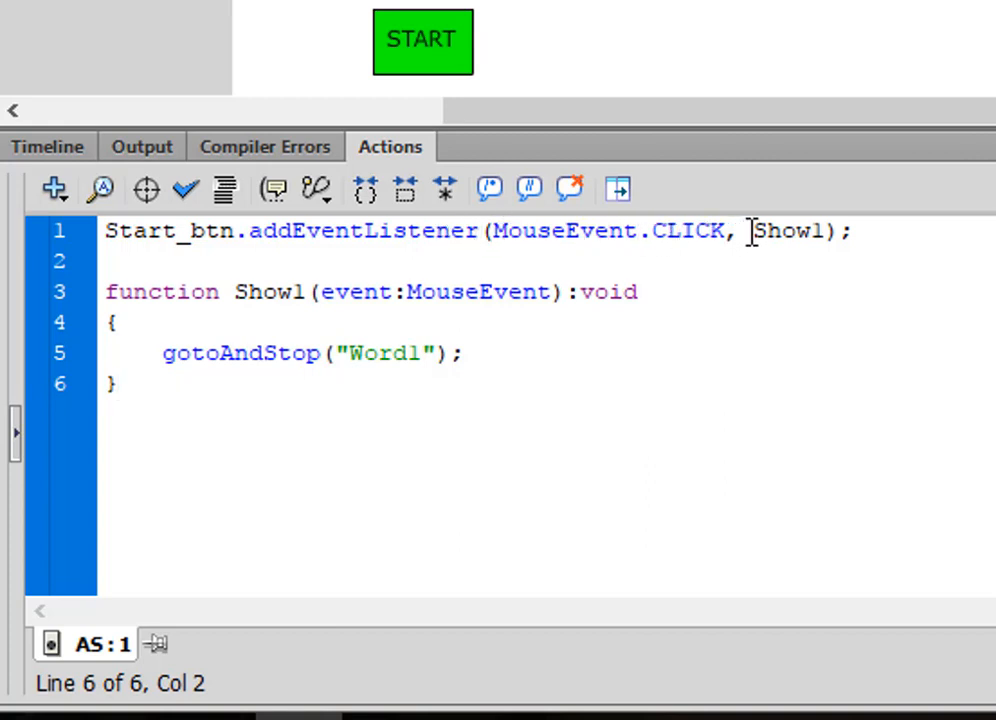
pyautogui.moveTo(752, 231); pyautogui.dragTo(865, 237)
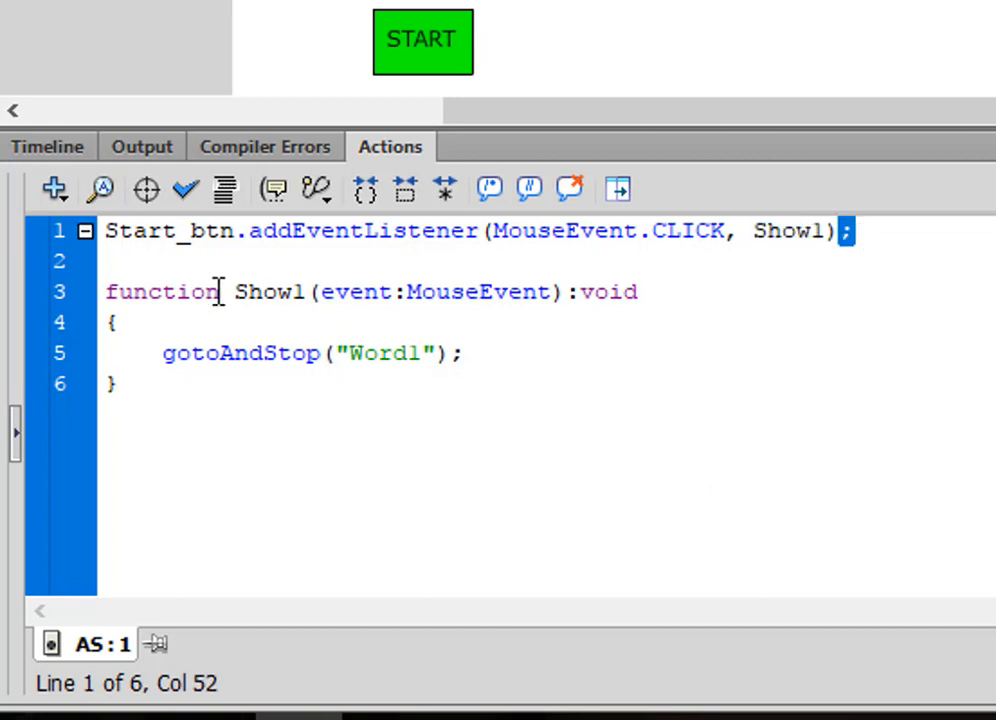
pyautogui.moveTo(222, 291); pyautogui.dragTo(108, 291)
pyautogui.moveTo(307, 291); pyautogui.dragTo(240, 291)
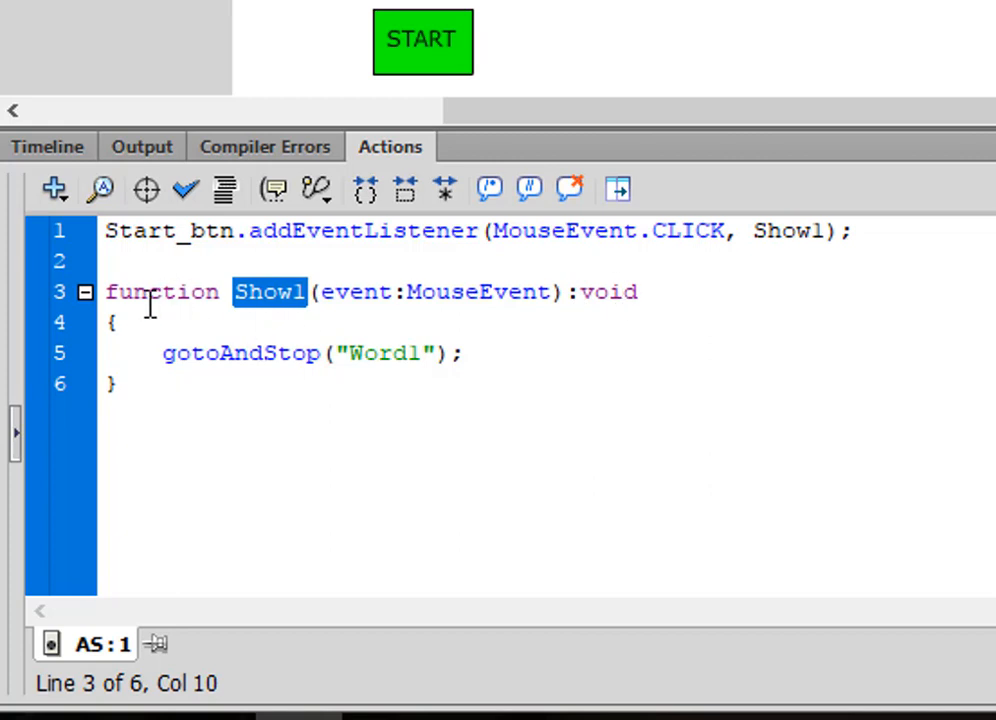
pyautogui.moveTo(121, 325); pyautogui.dragTo(104, 298)
pyautogui.click(121, 331)
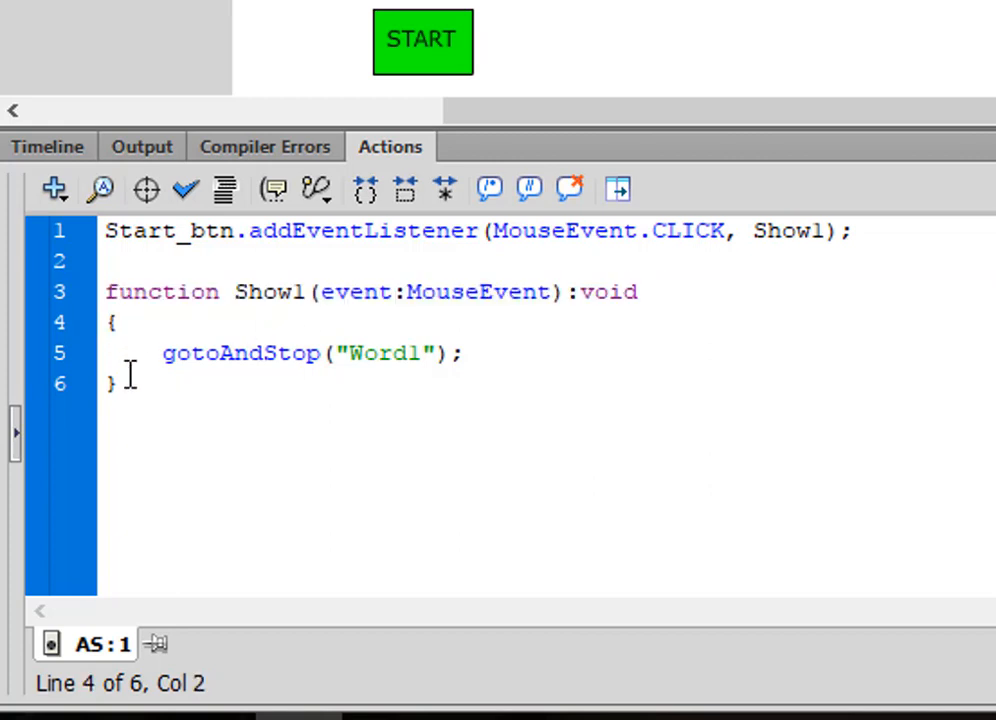
pyautogui.click(94, 383)
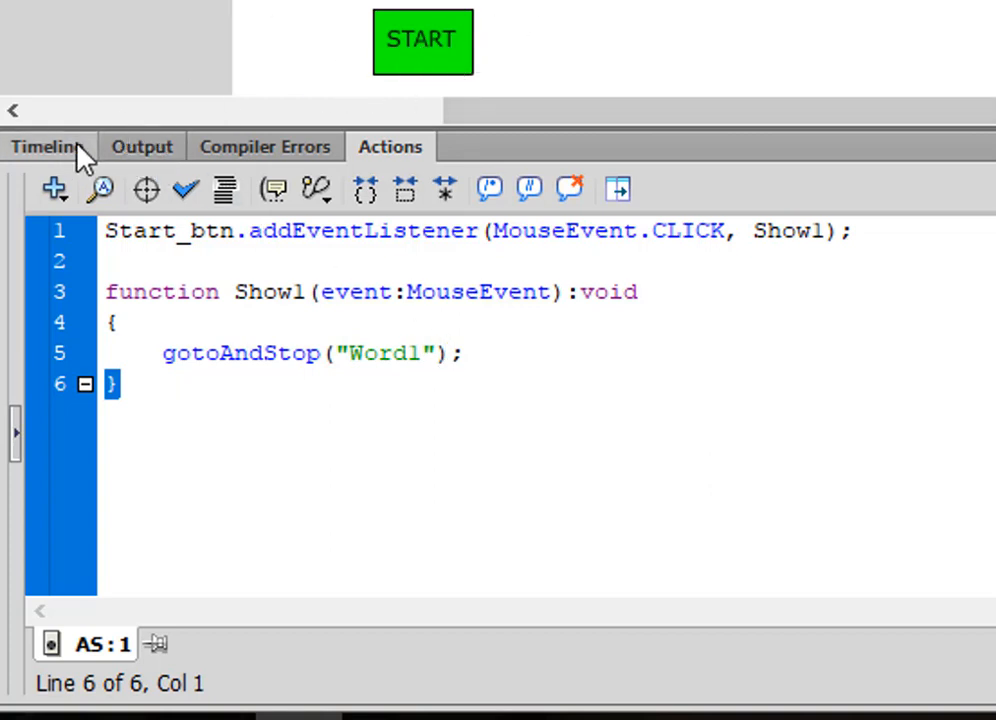
# Insert a stop(); line at the top of the frame 1 script, with a blank line separating it from the Start_btn listener.
pyautogui.click(110, 230)
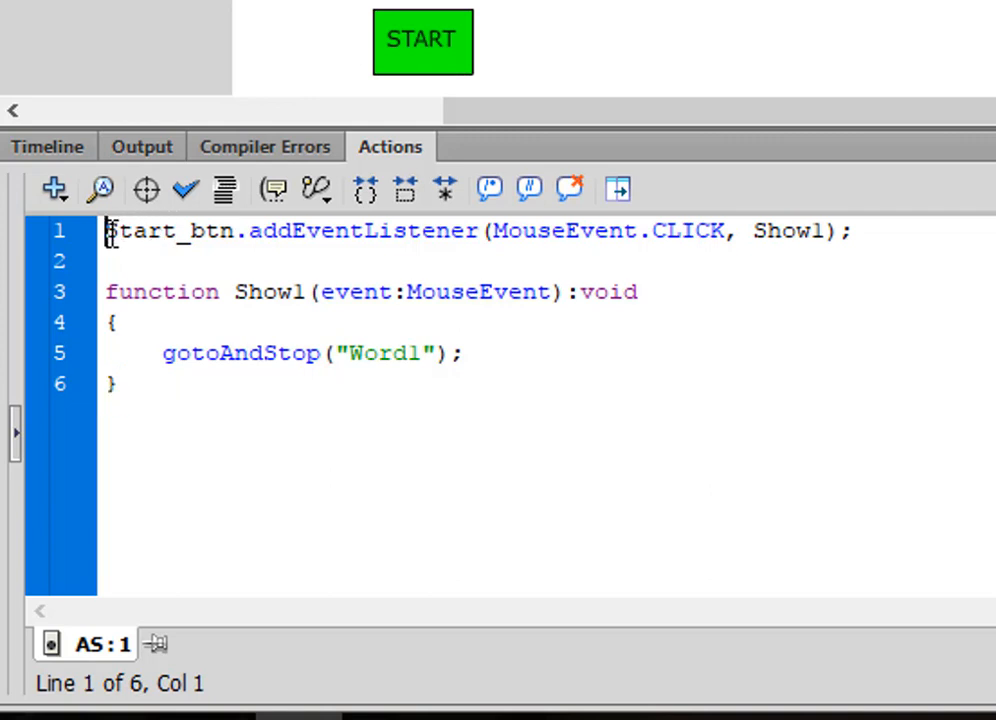
pyautogui.press('Return')
pyautogui.press('Return')
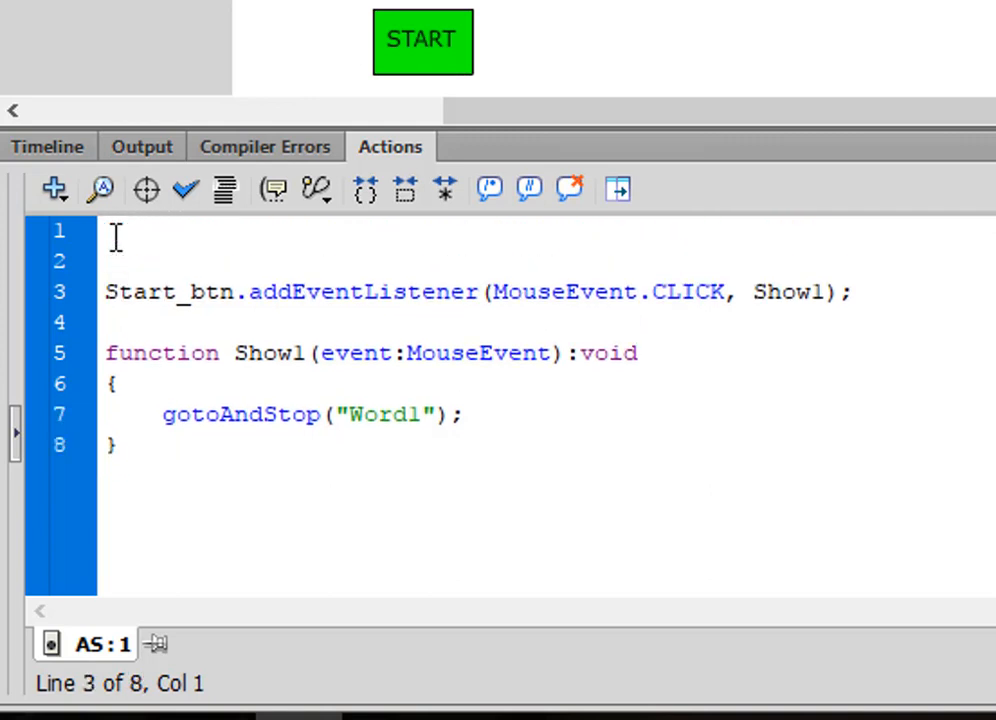
pyautogui.click(116, 237)
pyautogui.write('stop()')
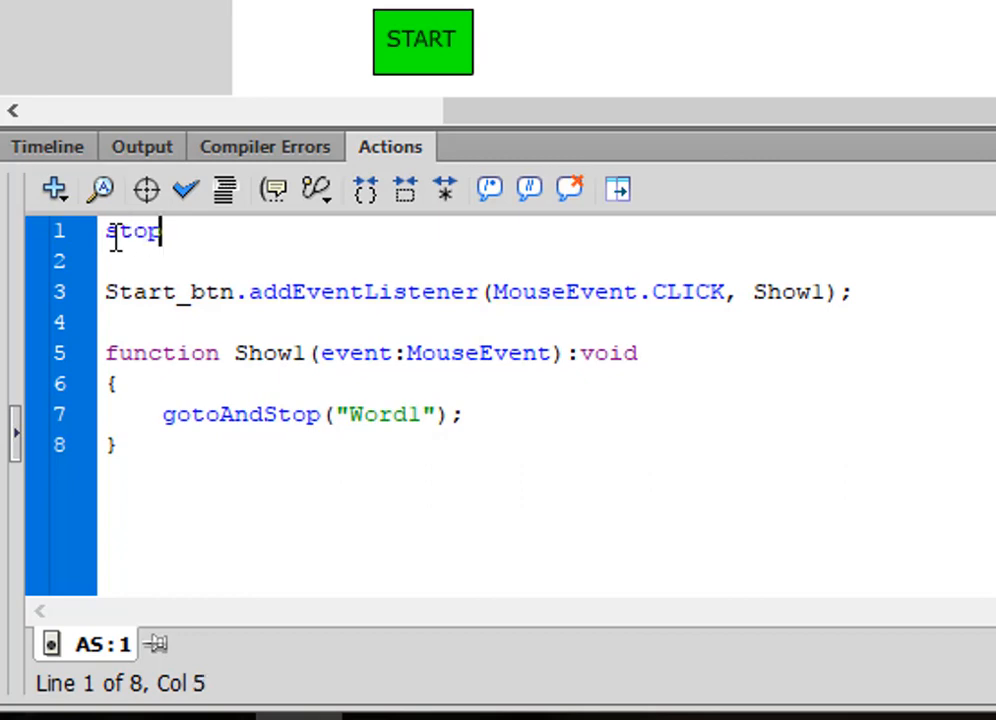
pyautogui.write(';')
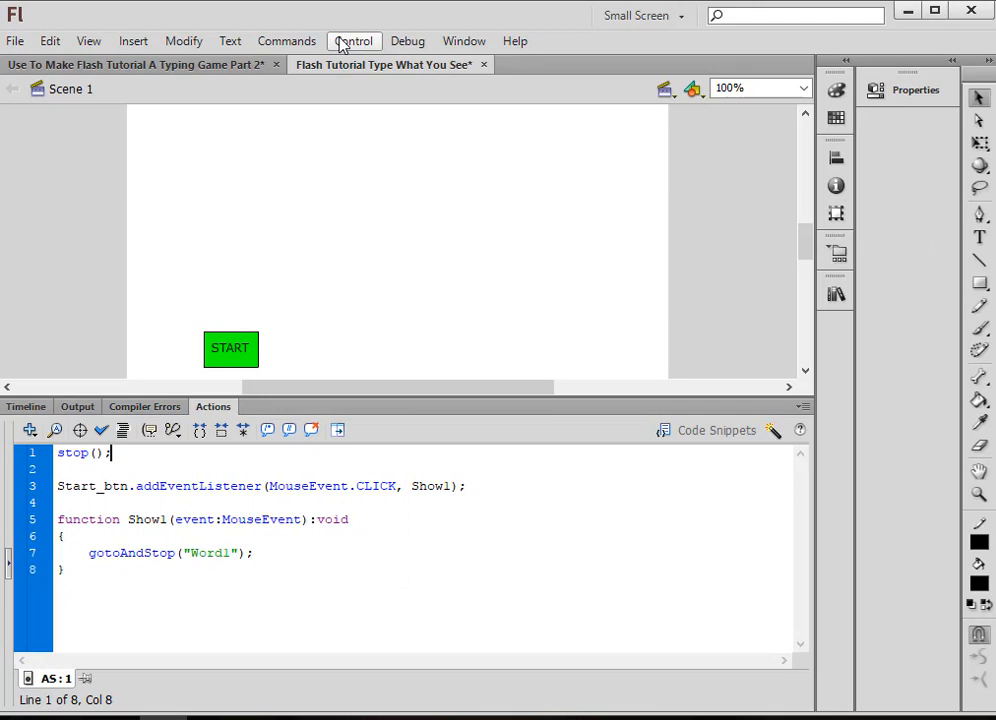
# Test the movie, try the START button, and close the preview.
pyautogui.click(341, 43)
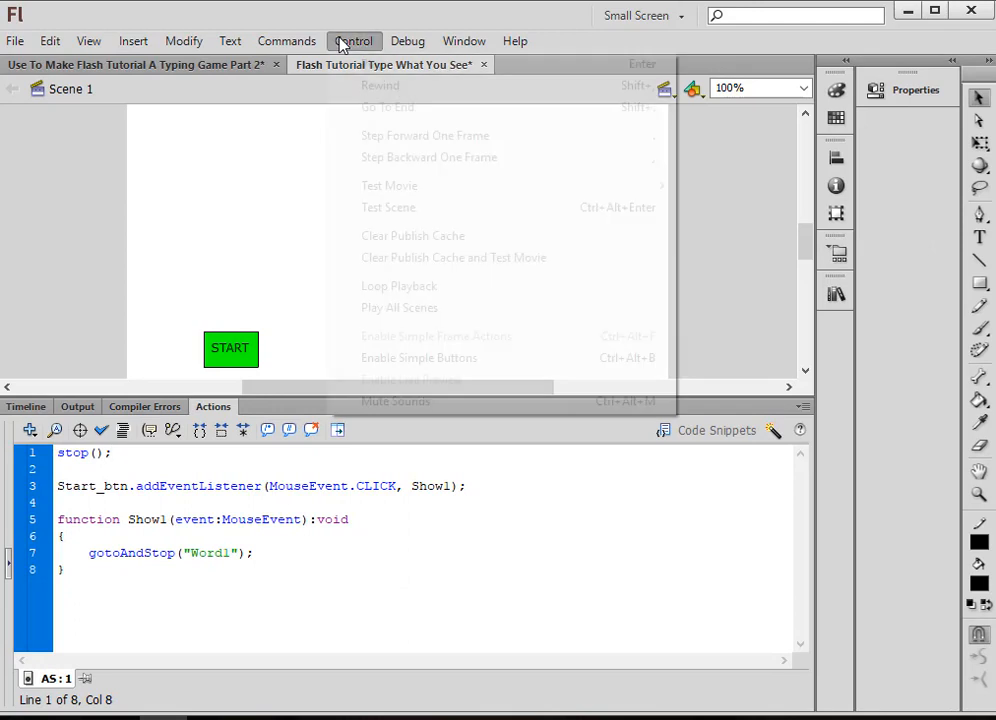
pyautogui.moveTo(375, 188)
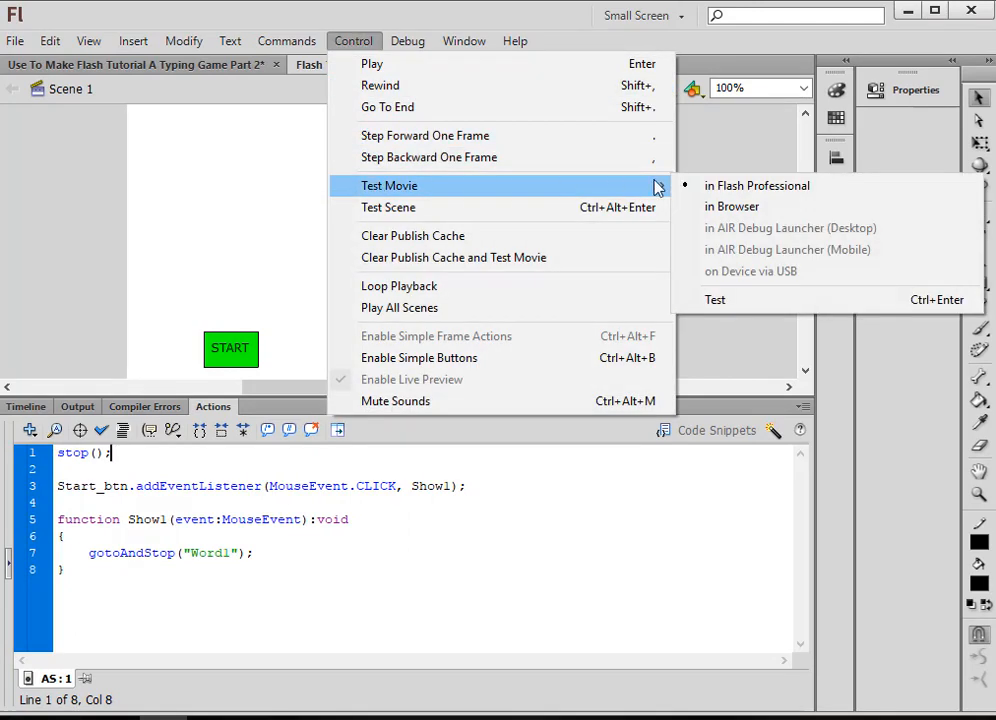
pyautogui.click(712, 300)
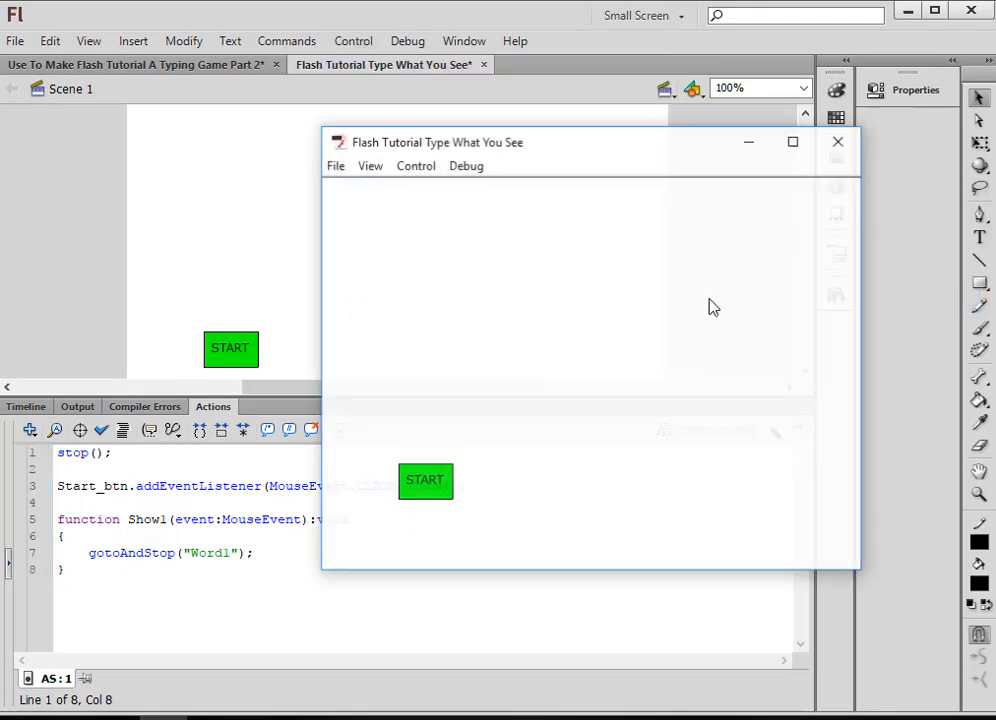
pyautogui.click(433, 486)
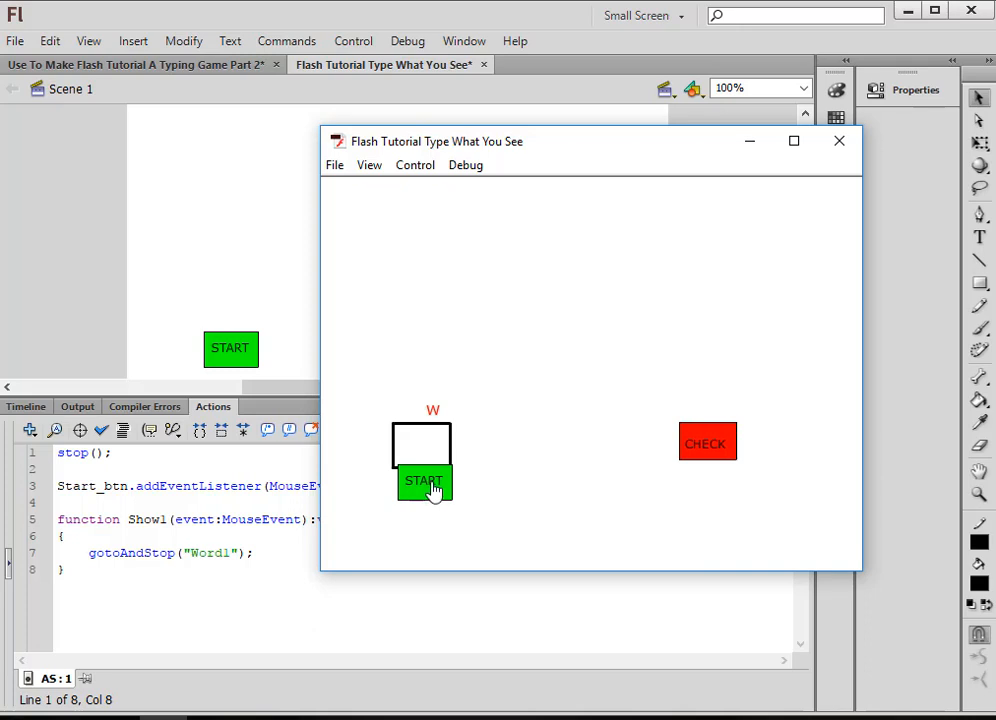
pyautogui.click(838, 143)
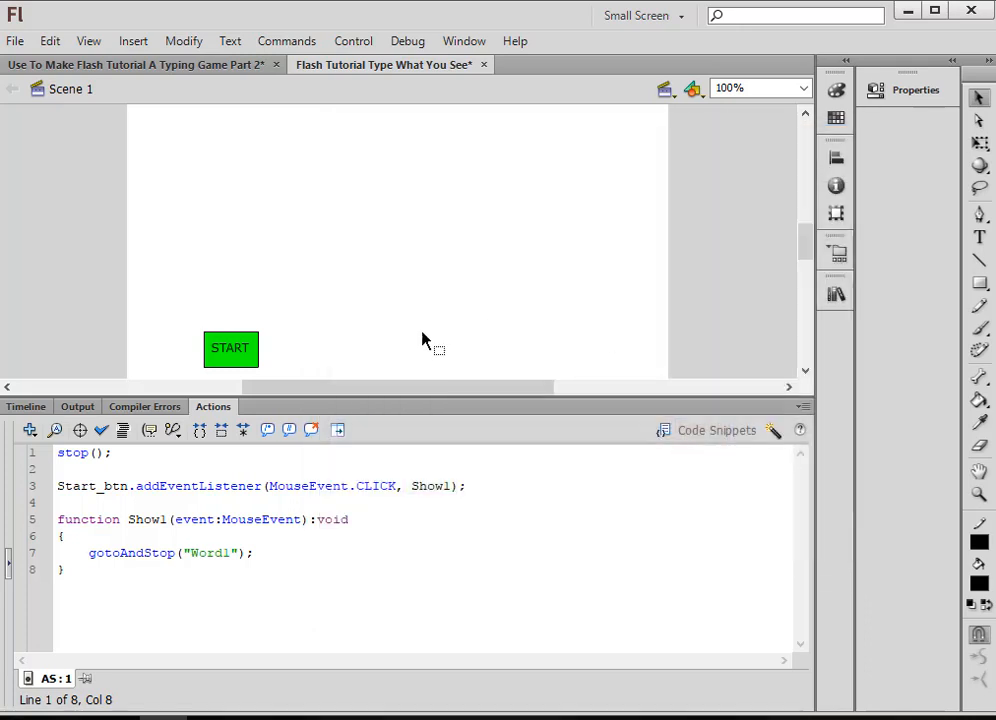
# Insert a blank keyframe at frame 10 of the Start layer.
pyautogui.click(27, 407)
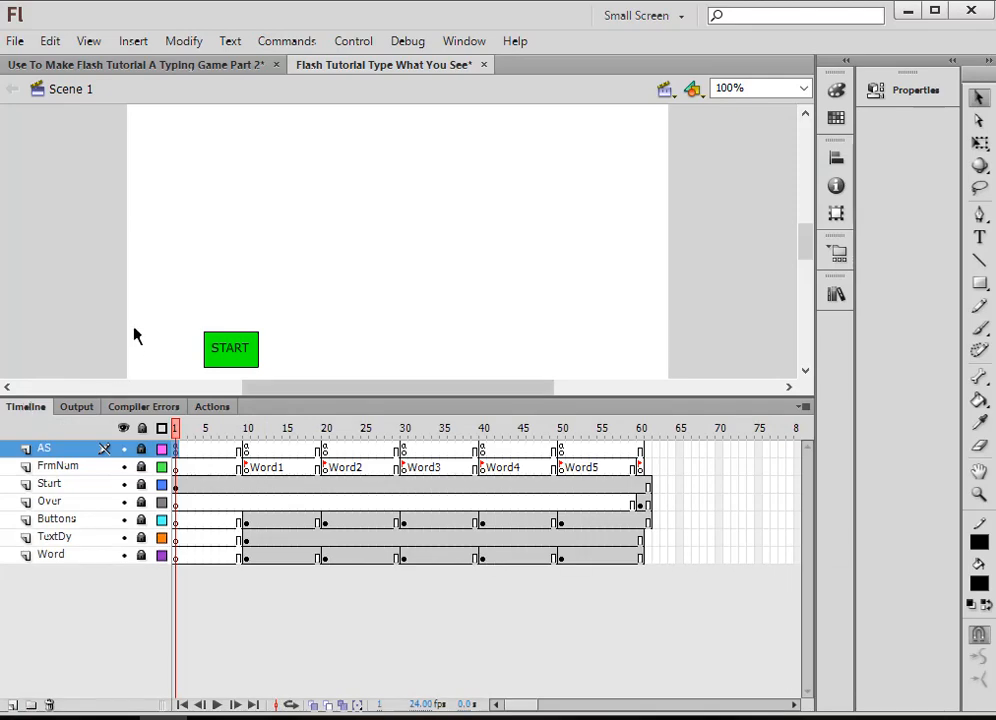
pyautogui.click(247, 486)
pyautogui.rightClick(249, 487)
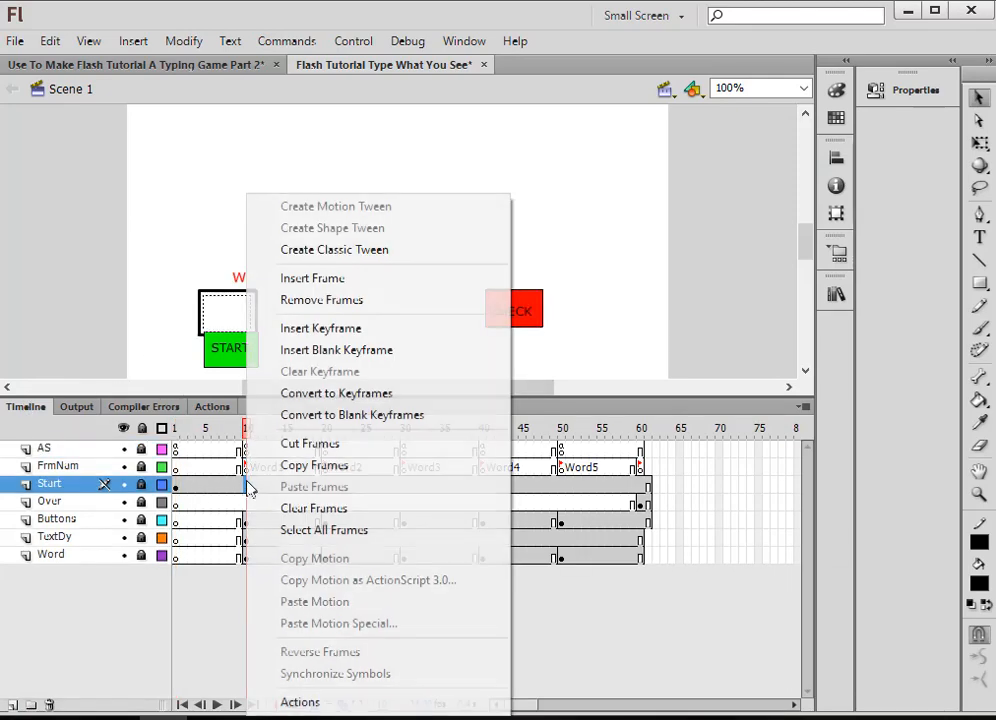
pyautogui.click(320, 350)
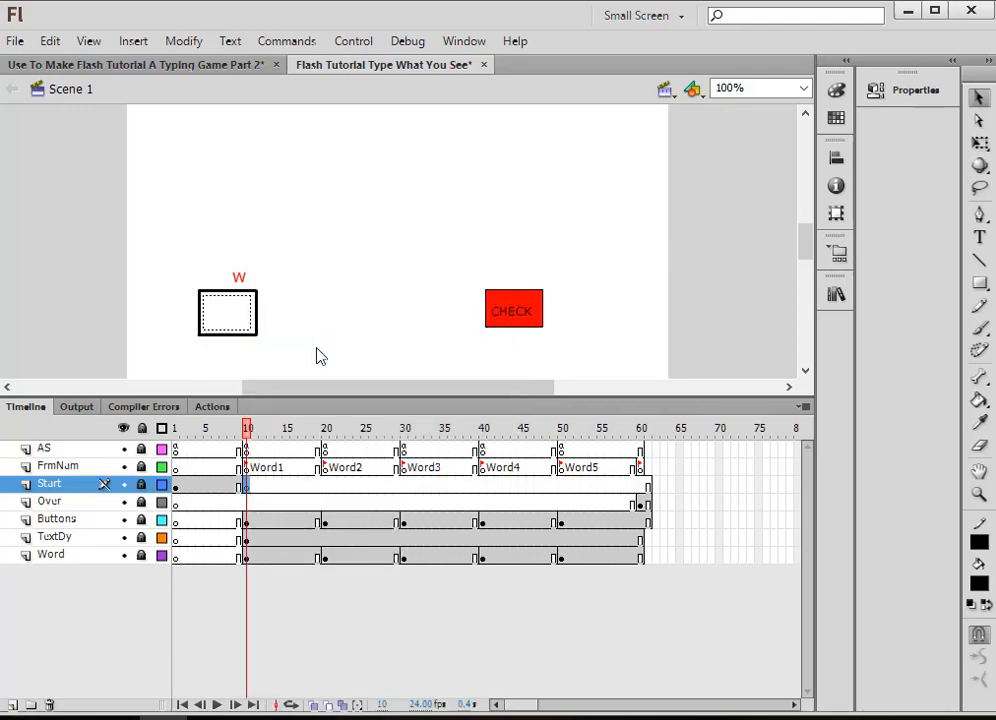
# Test the movie again, start the game, check the answers W and e in the first word box, and close the preview.
pyautogui.click(353, 41)
pyautogui.moveTo(380, 186)
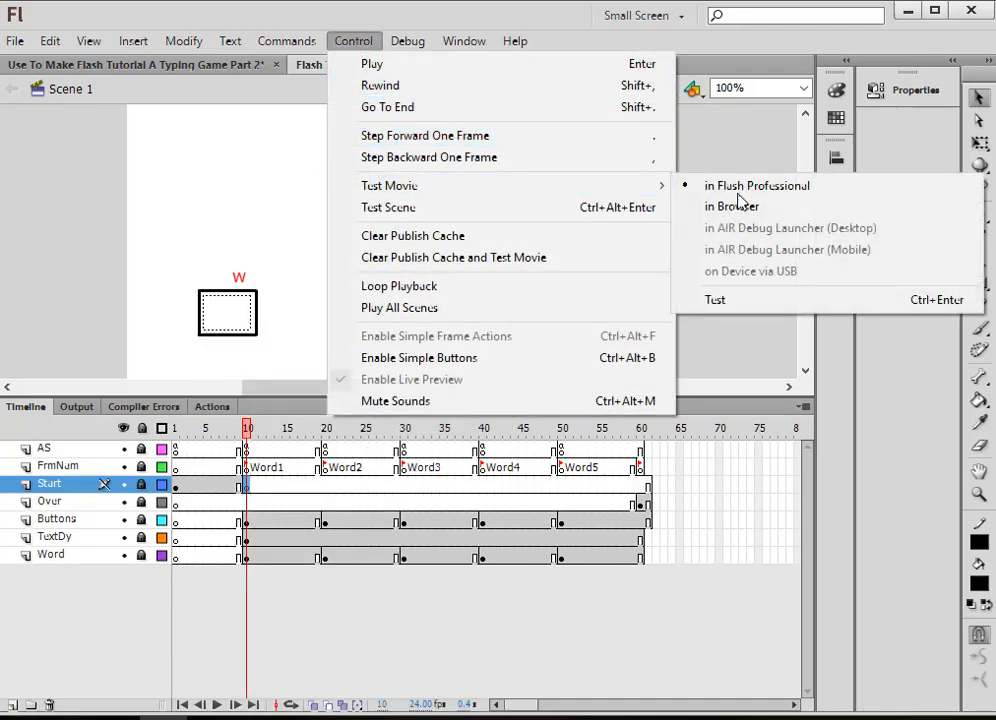
pyautogui.click(716, 300)
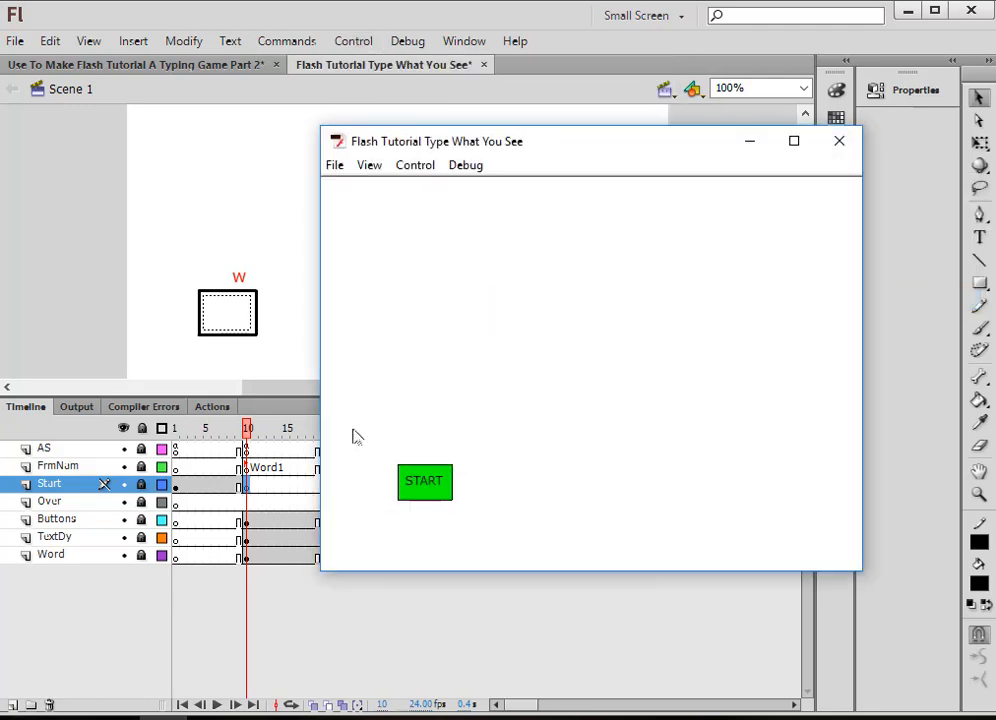
pyautogui.click(413, 484)
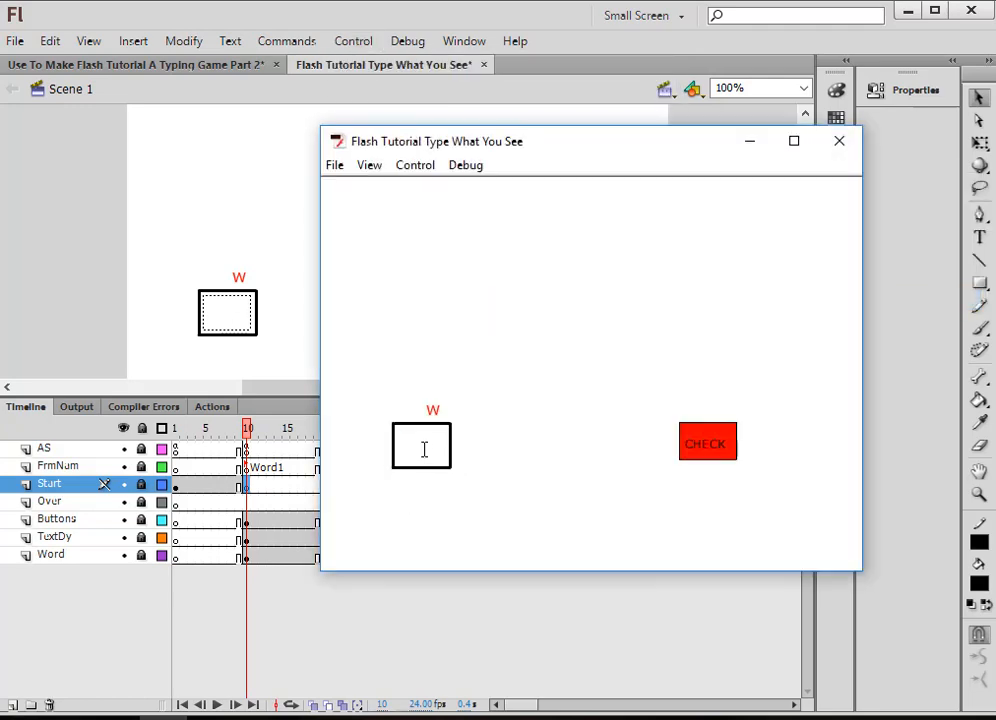
pyautogui.write('W')
pyautogui.click(705, 443)
pyautogui.press('BackSpace')
pyautogui.write('e')
pyautogui.click(696, 447)
pyautogui.click(839, 142)
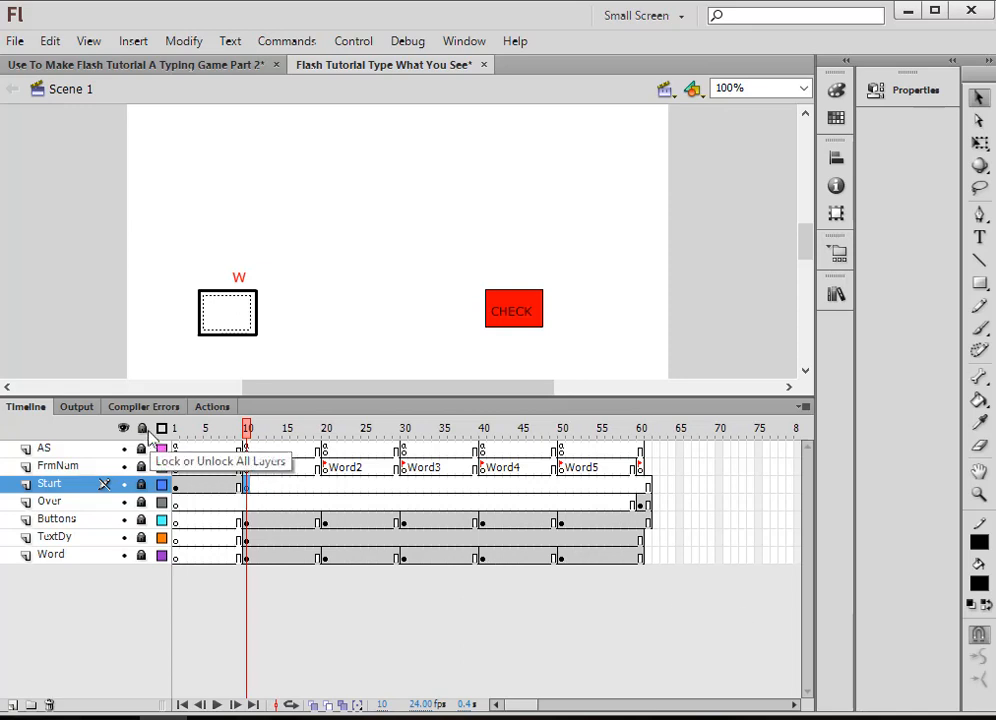
# Add a layer named TextSta directly above the Start layer.
pyautogui.click(22, 490)
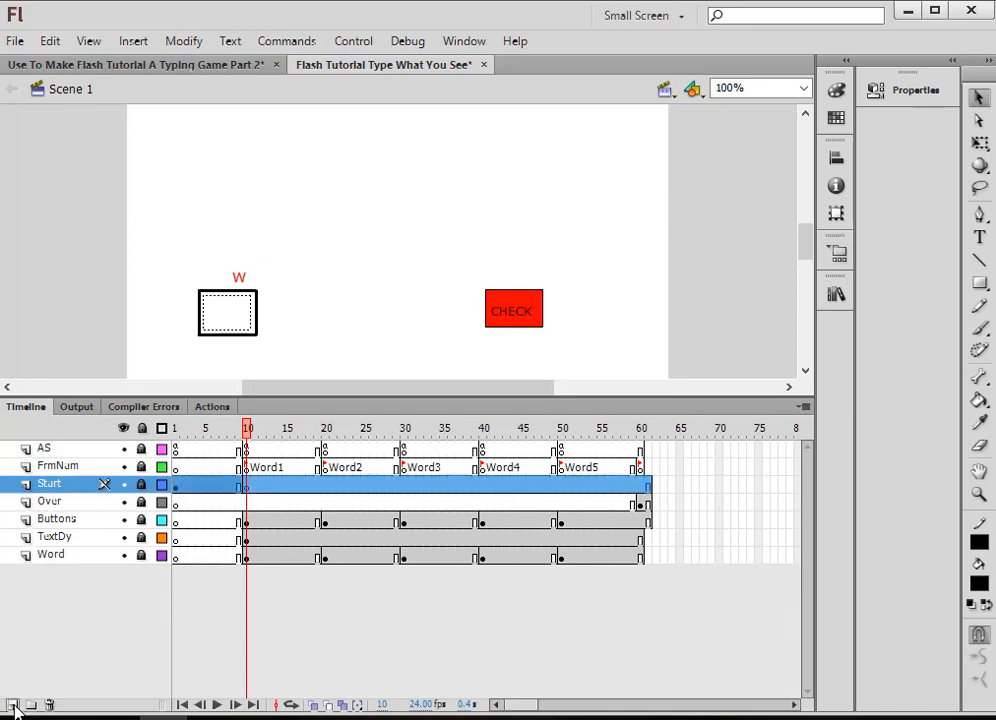
pyautogui.click(12, 705)
pyautogui.doubleClick(66, 484)
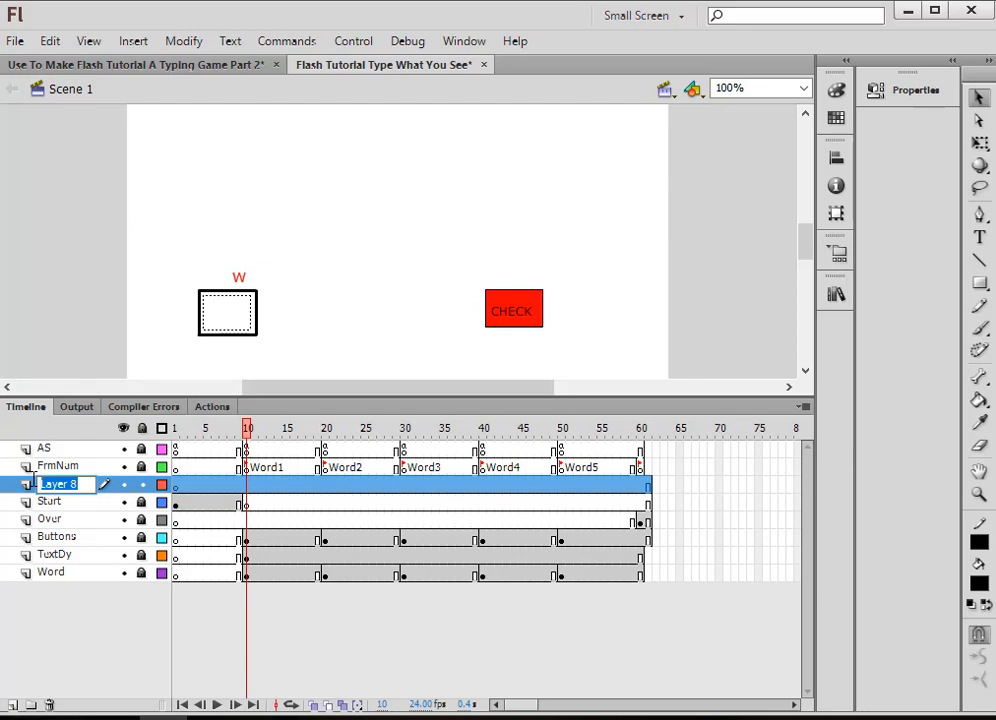
pyautogui.write('TextStu')
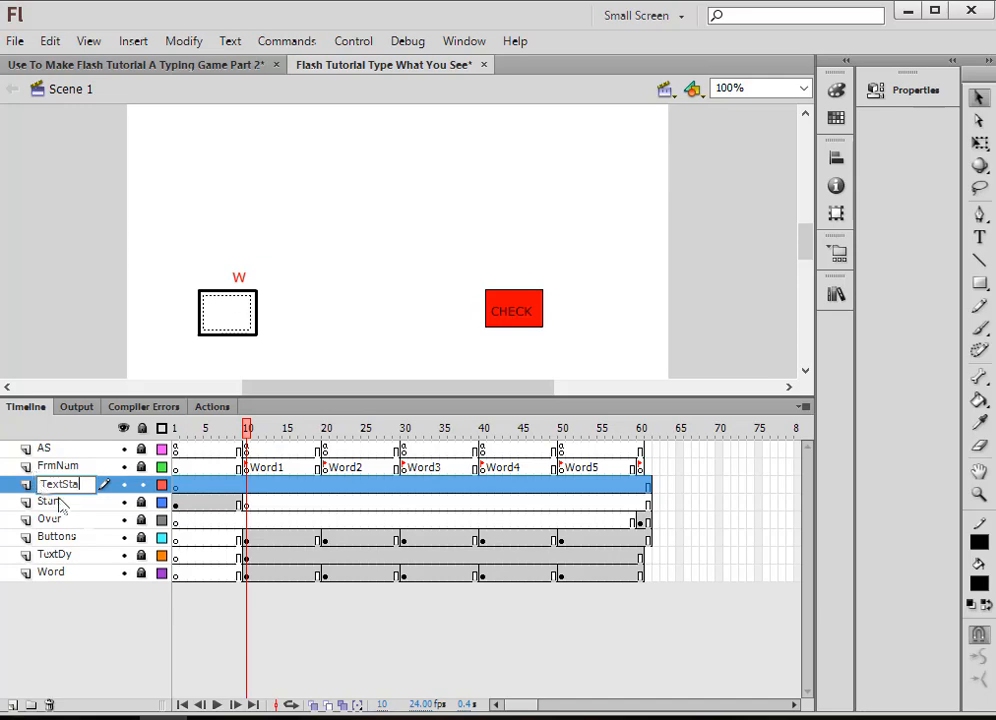
# In frame 1 of the TextSta layer, add 20 pt static text reading "Click here when ready." above the START button.
pyautogui.click(176, 486)
pyautogui.click(176, 486)
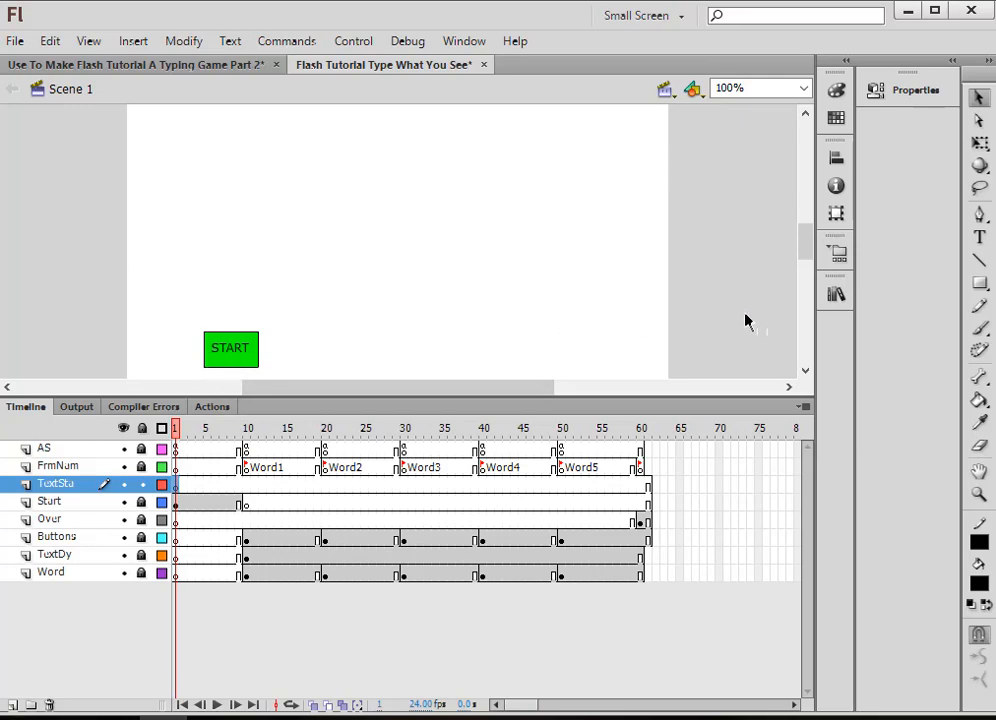
pyautogui.click(980, 237)
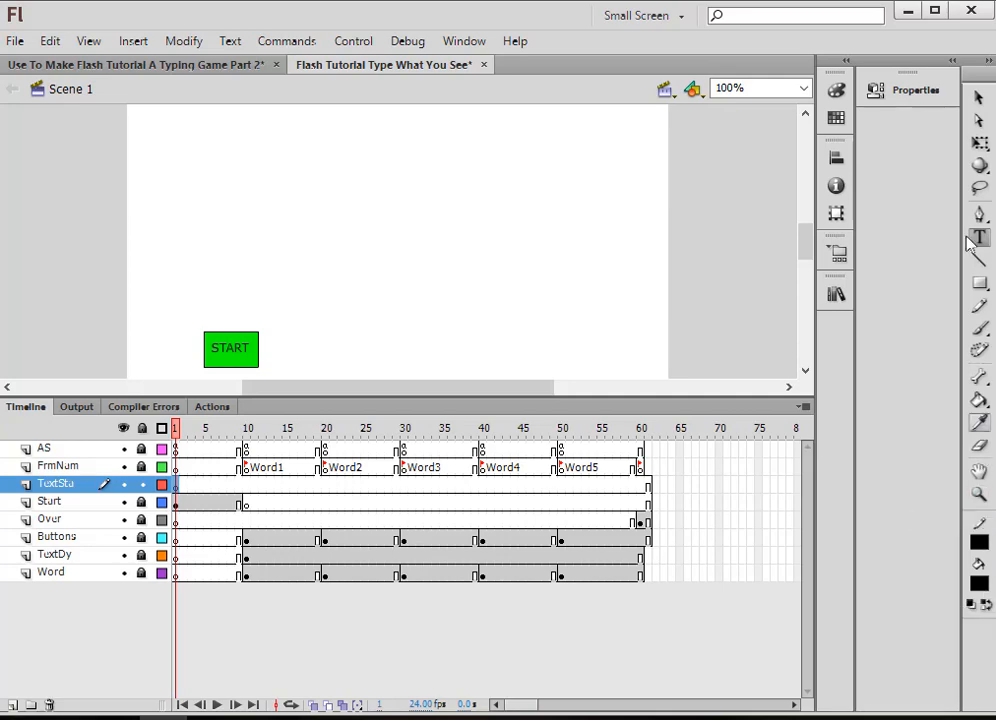
pyautogui.click(918, 96)
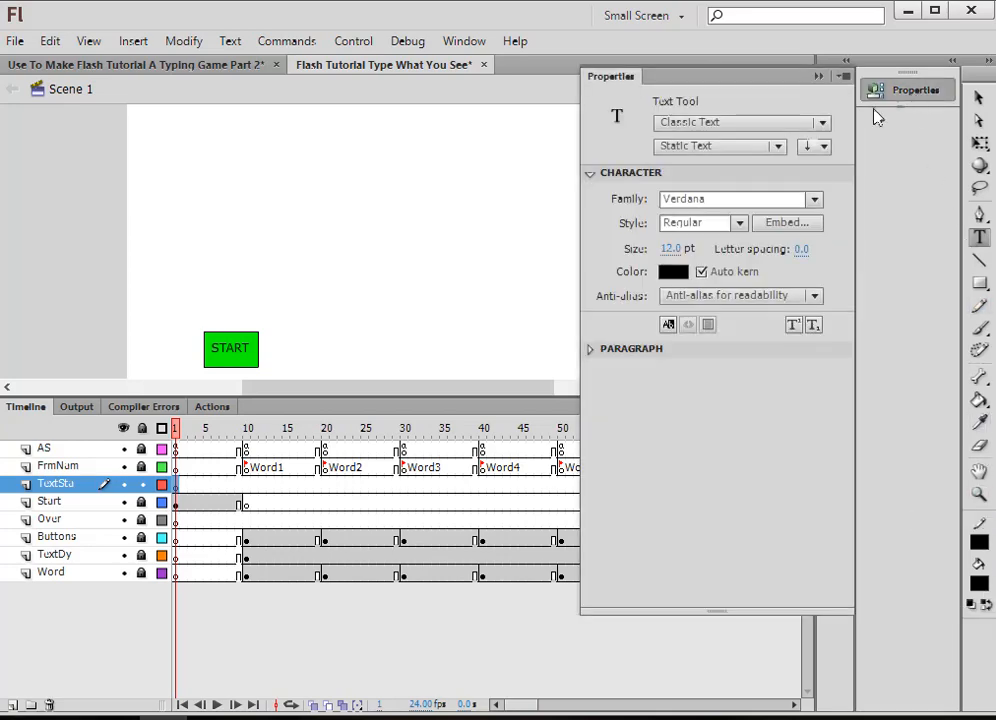
pyautogui.click(669, 249)
pyautogui.write('2')
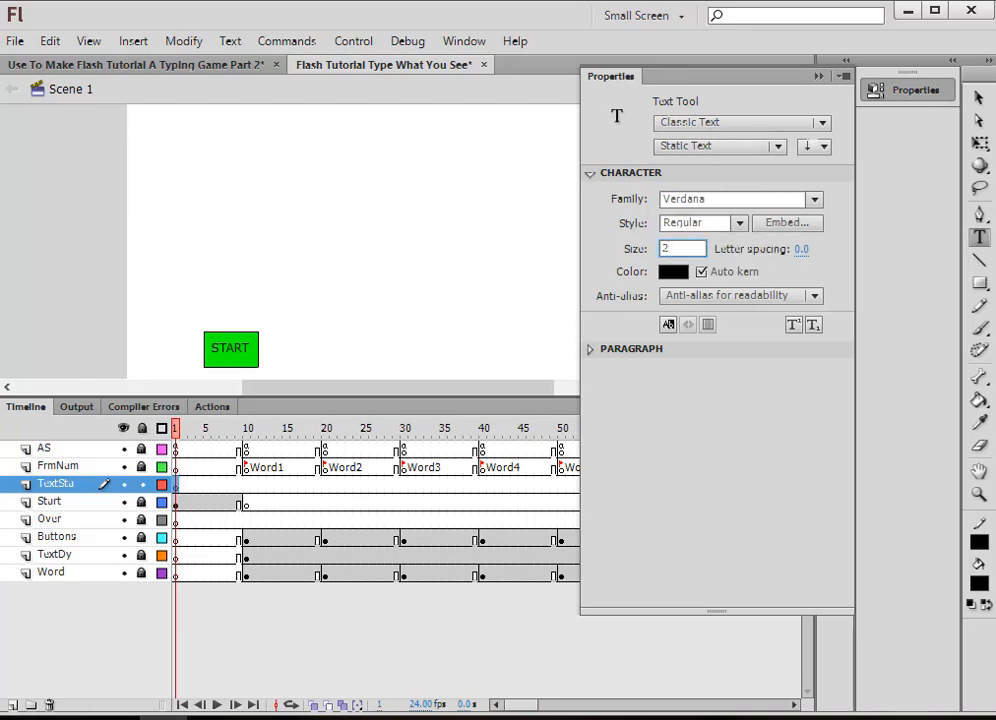
pyautogui.write('0')
pyautogui.moveTo(175, 198); pyautogui.dragTo(284, 254)
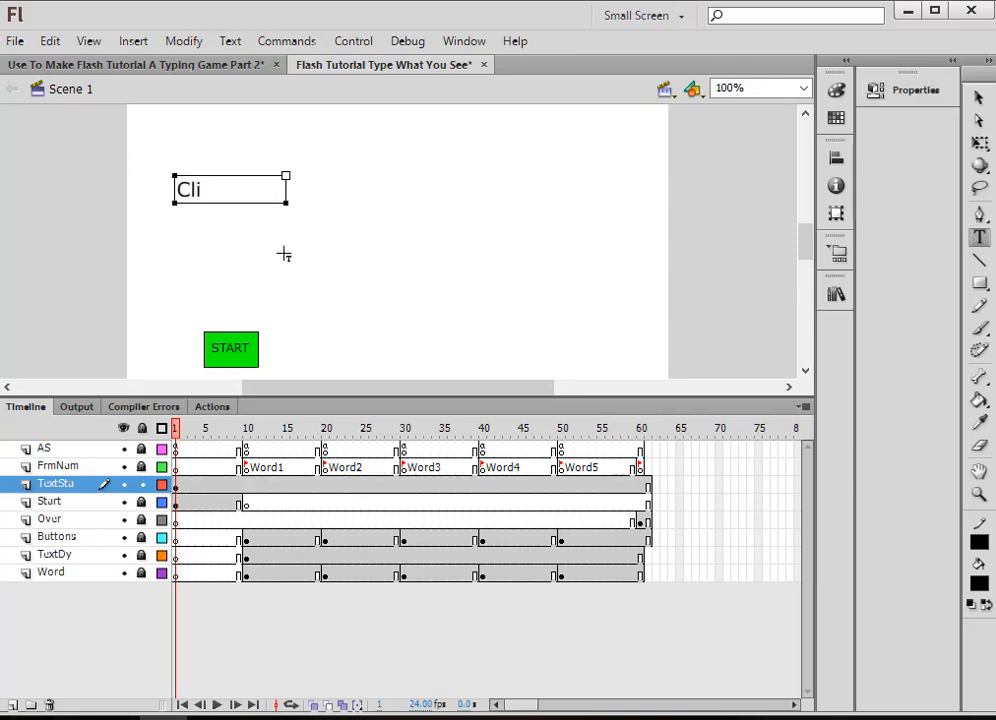
pyautogui.write('Click here whe')
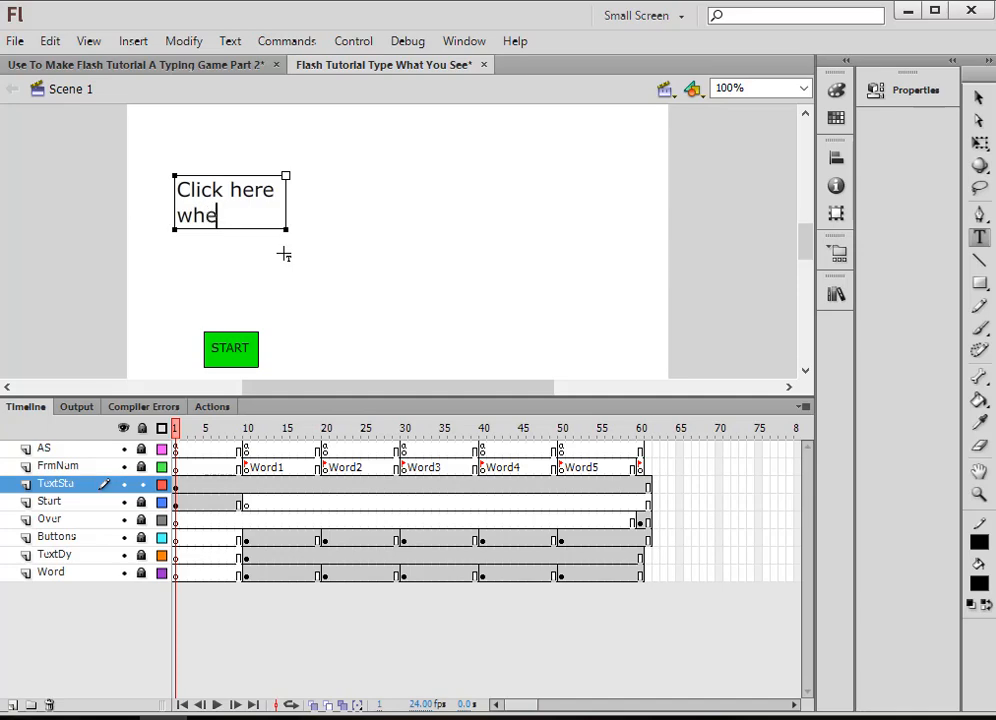
pyautogui.write('re ')
pyautogui.write('ready.')
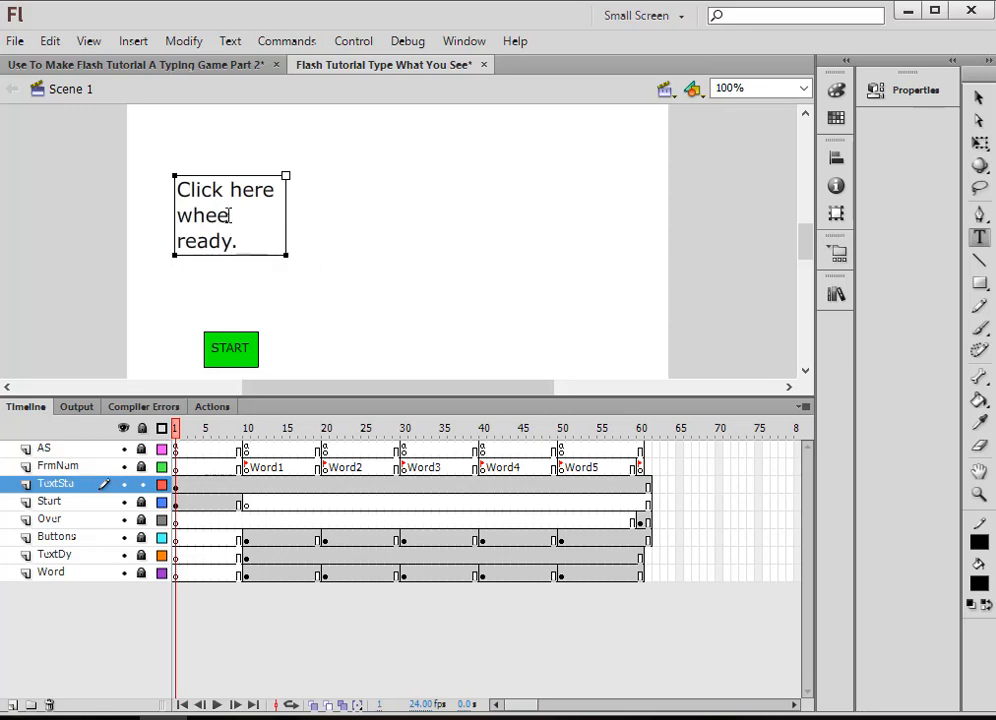
pyautogui.moveTo(229, 215); pyautogui.dragTo(217, 215)
pyautogui.write('n')
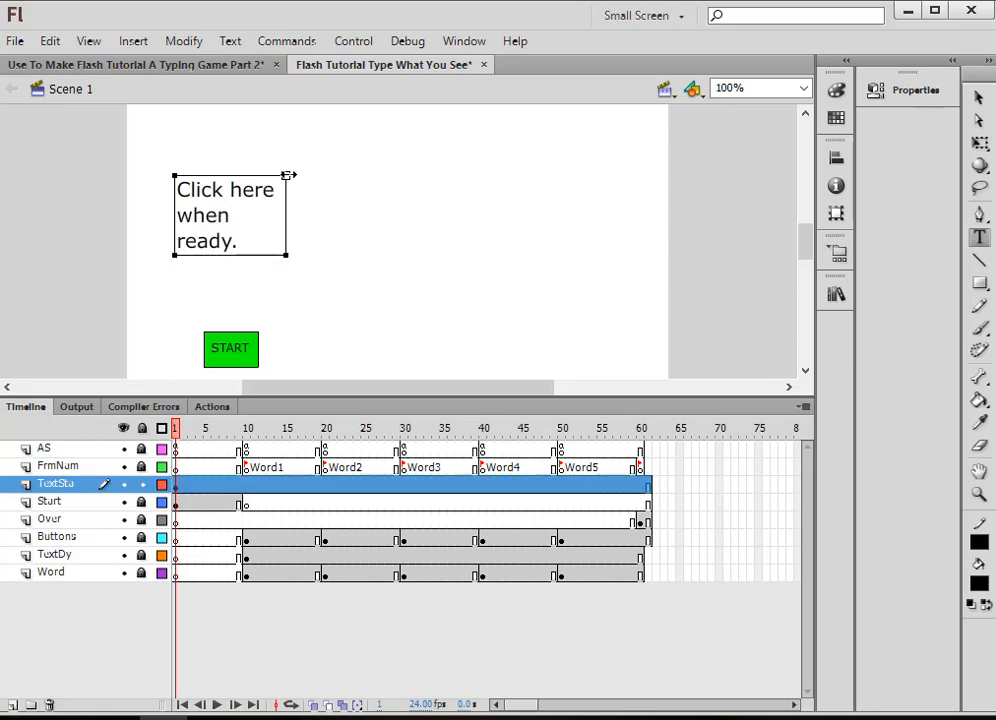
# Widen the "Click here when ready." text box so the text fits on two lines, and move it down just above the START button.
pyautogui.moveTo(287, 175); pyautogui.dragTo(316, 175)
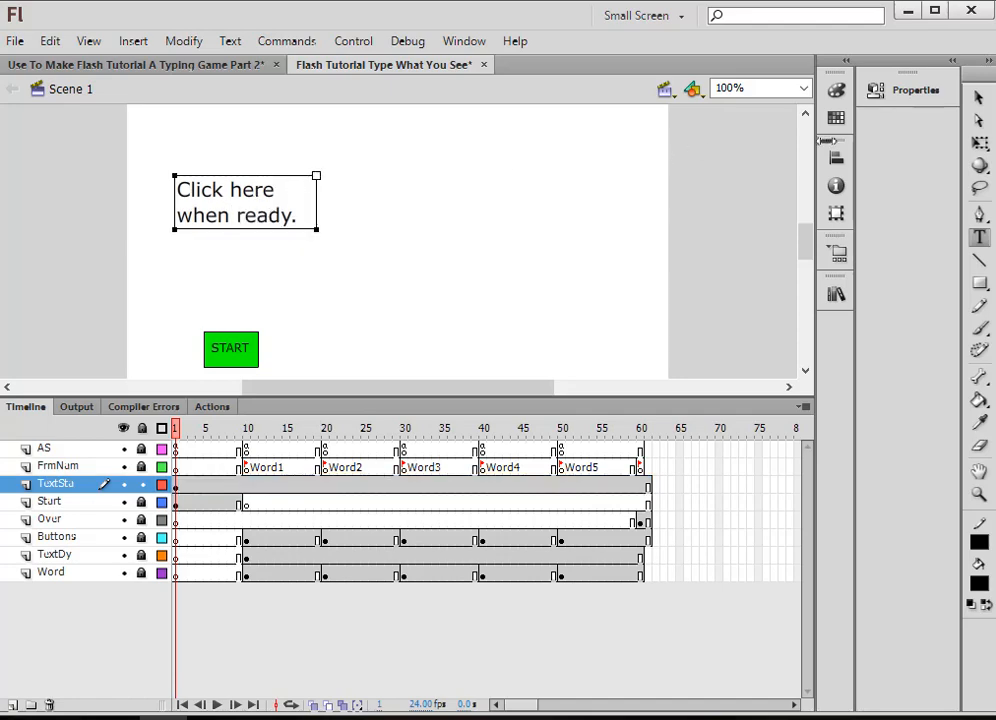
pyautogui.click(978, 100)
pyautogui.moveTo(260, 216); pyautogui.dragTo(264, 298)
pyautogui.moveTo(445, 173); pyautogui.dragTo(582, 300)
# Add a second static text box reading DIRECTIONS on the upper right part of the stage.
pyautogui.click(979, 237)
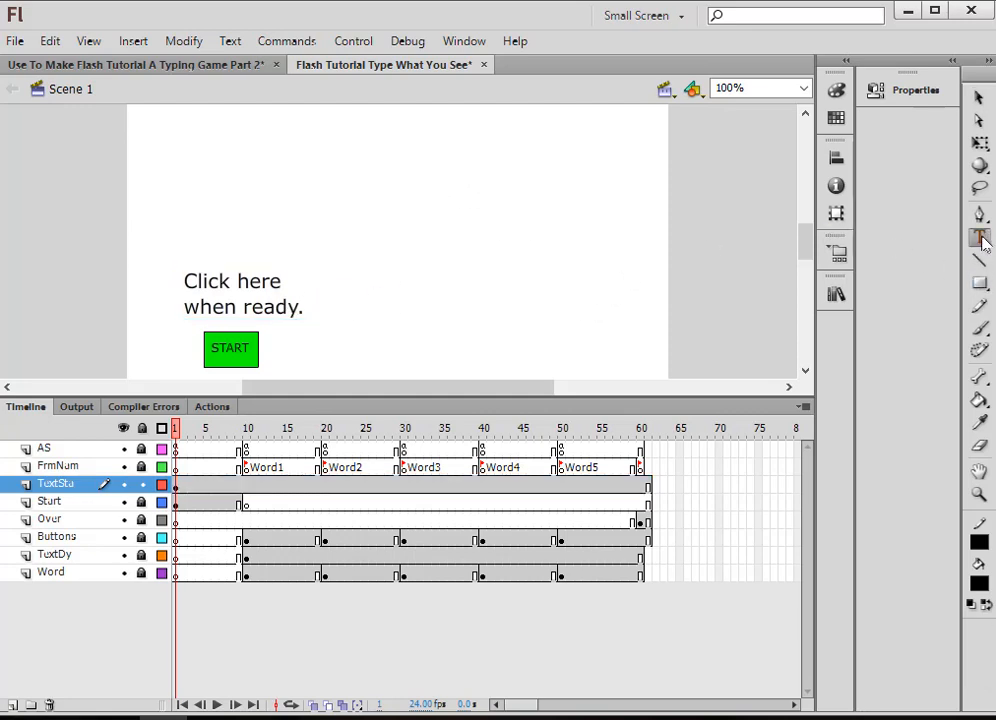
pyautogui.moveTo(627, 331); pyautogui.dragTo(629, 331)
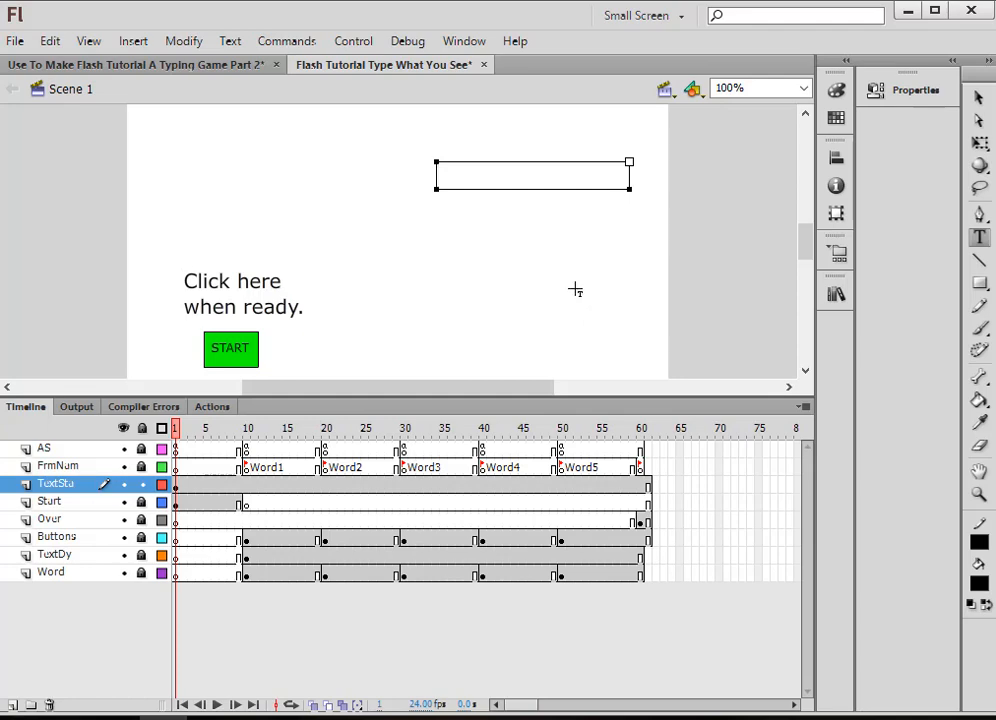
pyautogui.write('DIRECTIONS')
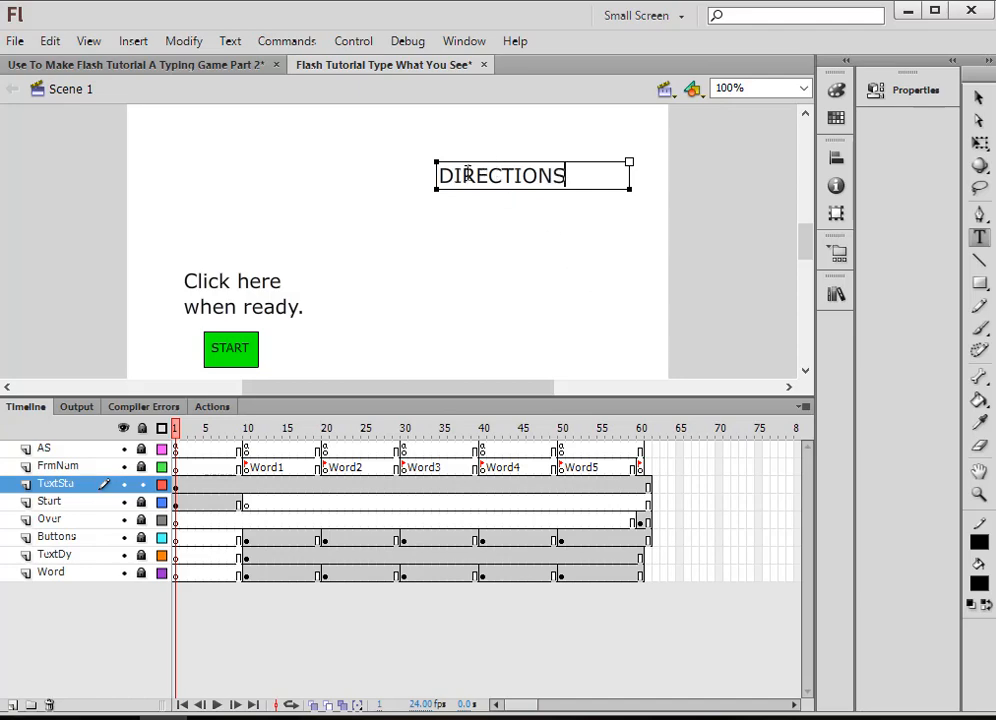
# Narrow the DIRECTIONS text box to fit its text more closely and finish editing it.
pyautogui.moveTo(629, 163); pyautogui.dragTo(568, 173)
pyautogui.click(900, 90)
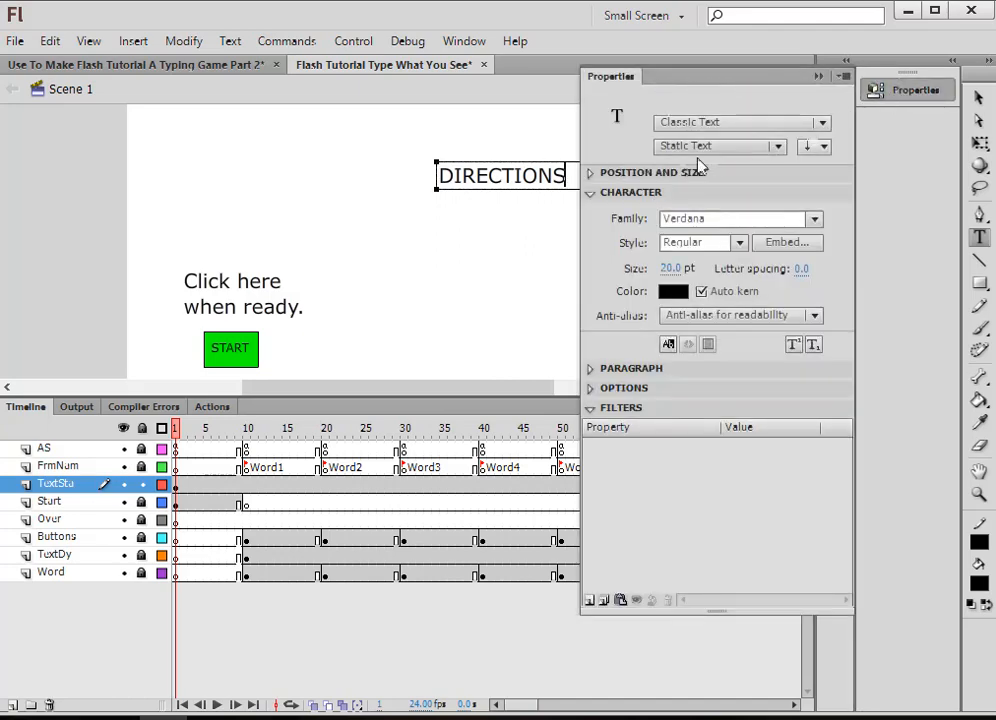
pyautogui.click(319, 245)
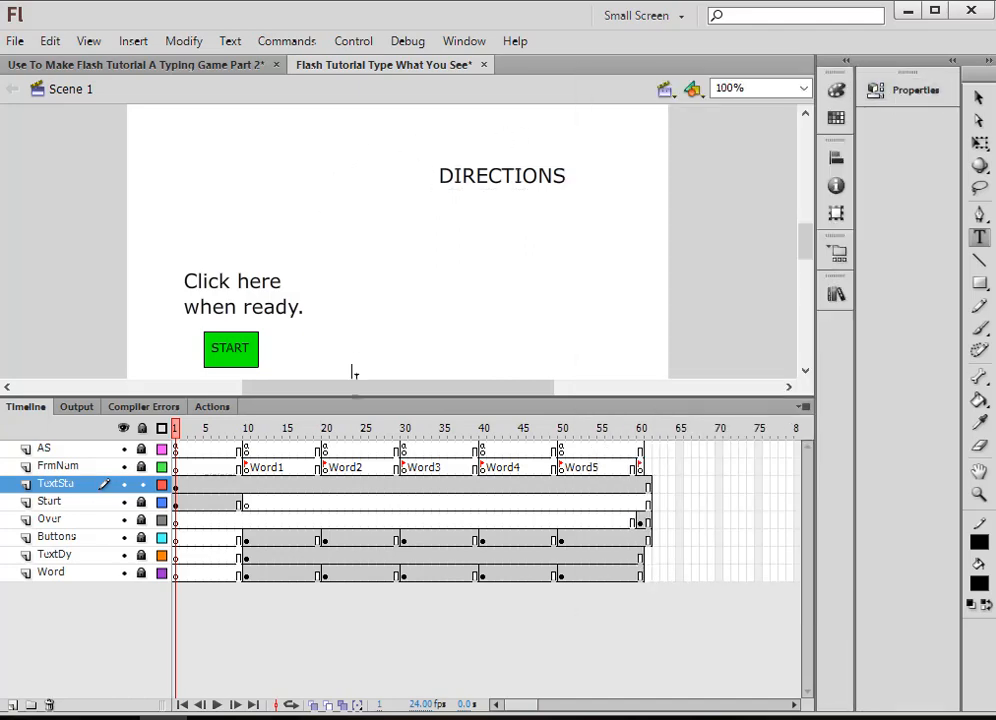
# Insert a blank keyframe at frame 10 of the TextSta layer.
pyautogui.click(247, 485)
pyautogui.rightClick(247, 485)
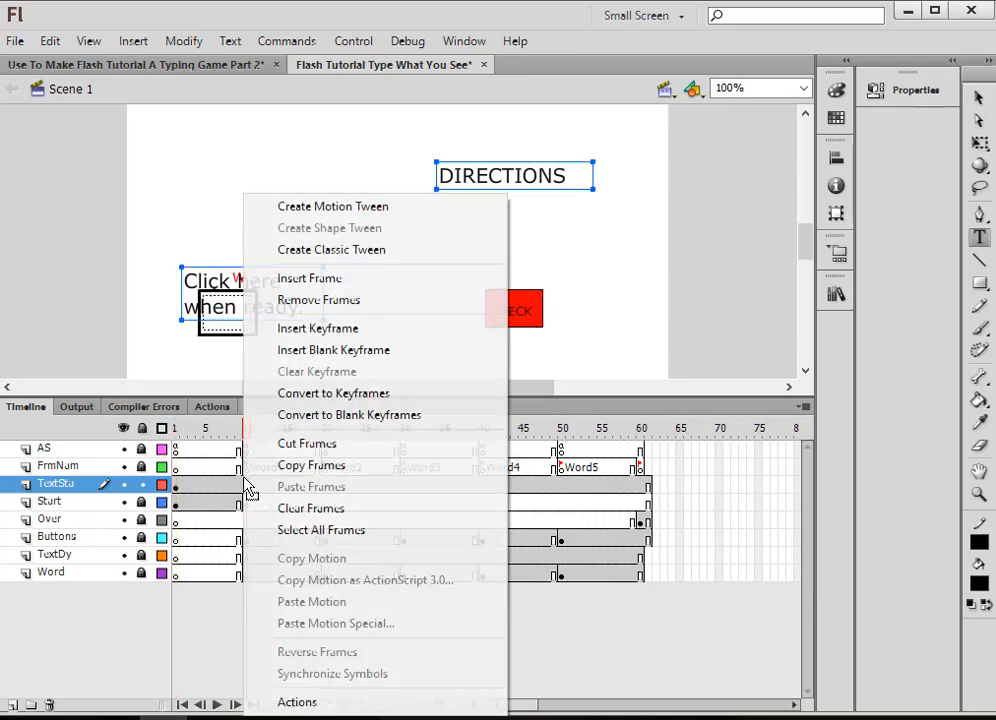
pyautogui.click(310, 350)
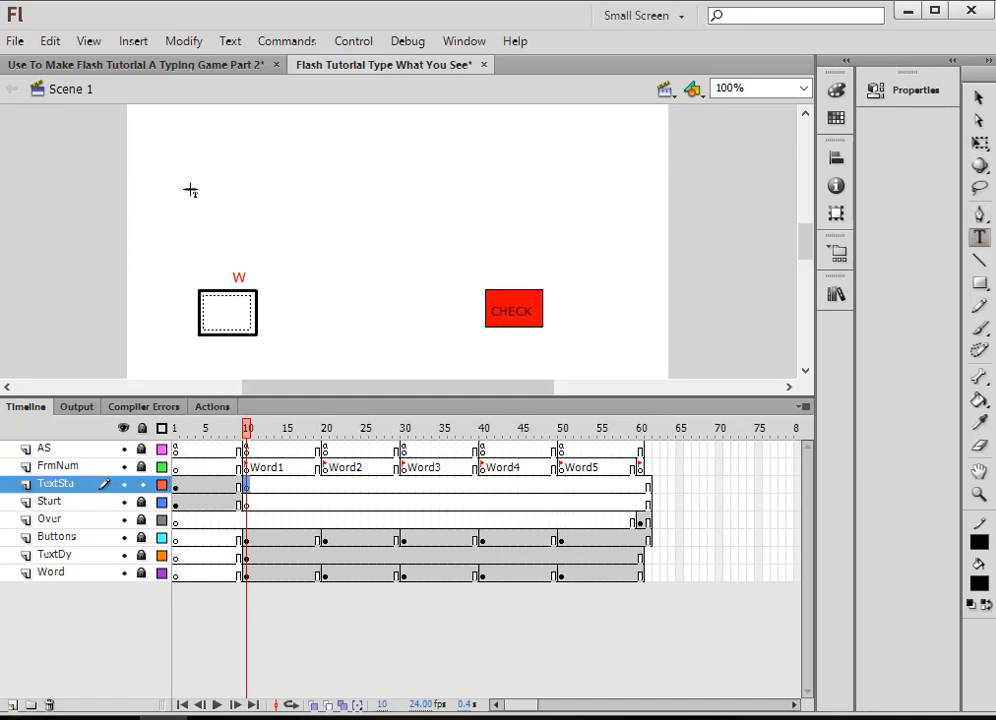
# In frame 10 of the TextSta layer, add a text box above the input box with the instruction "Type what you see. Then click CHECK".
pyautogui.moveTo(185, 174); pyautogui.dragTo(267, 237)
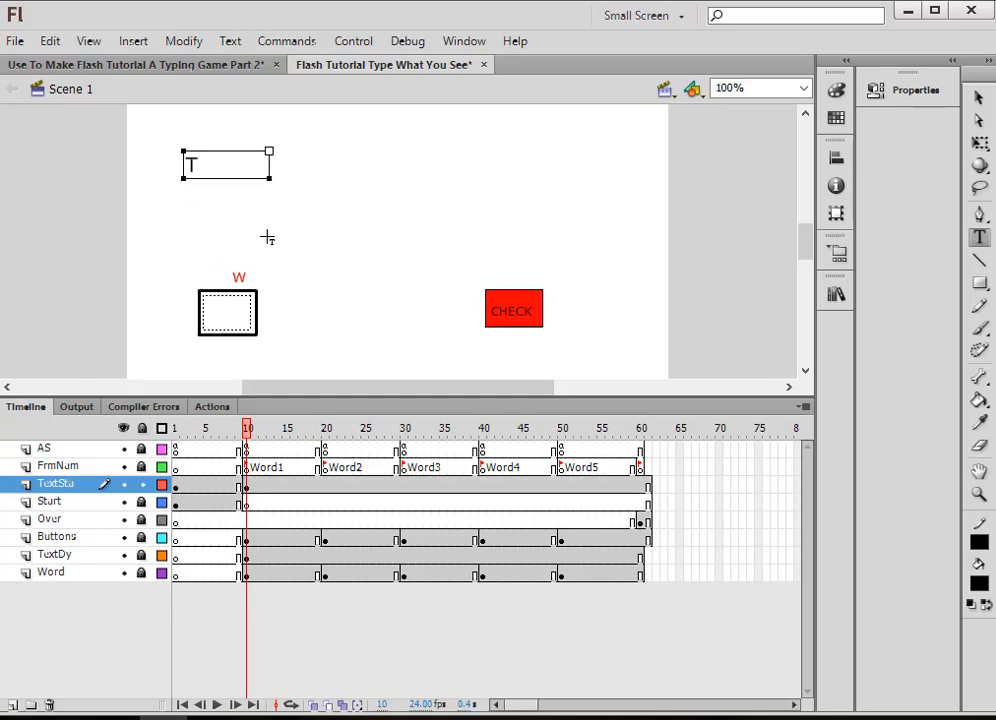
pyautogui.write('Type what y')
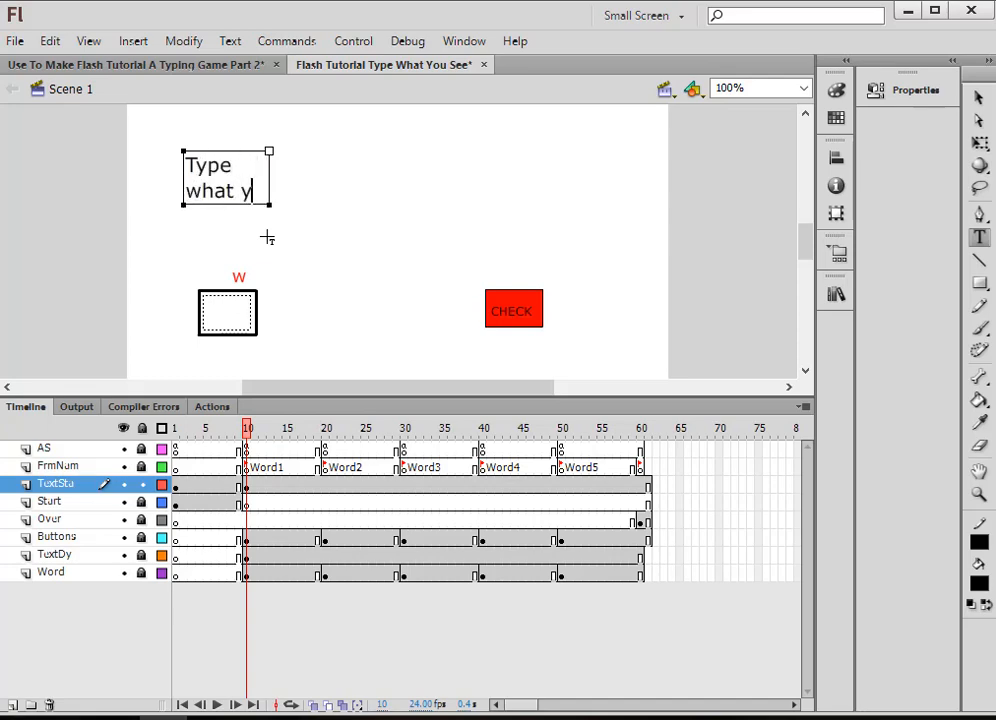
pyautogui.write('ou see')
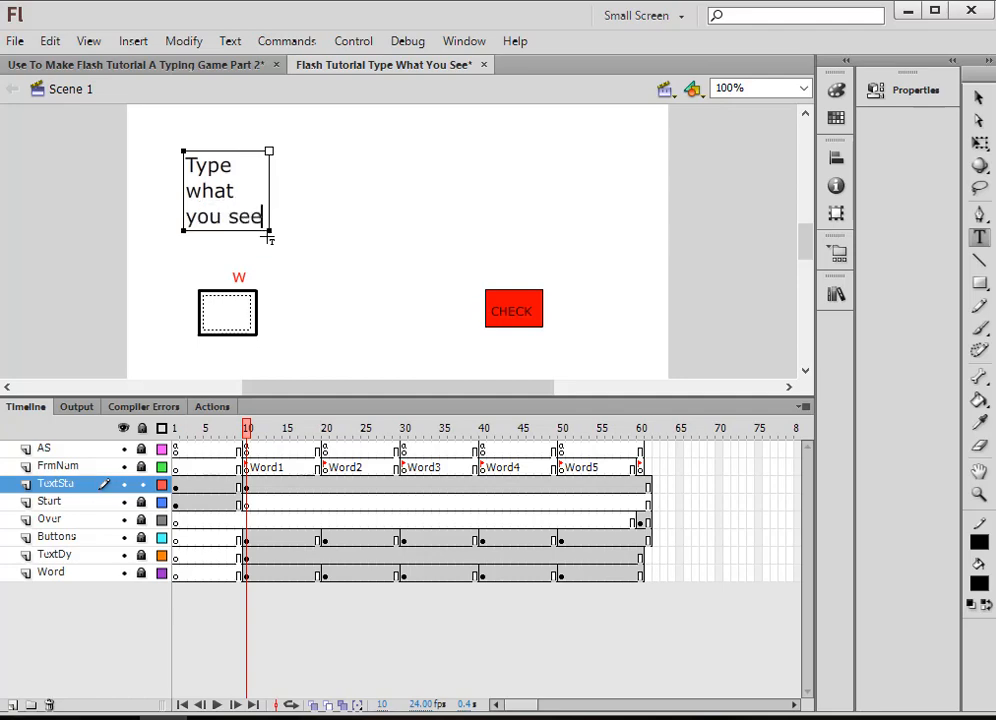
pyautogui.write('.')
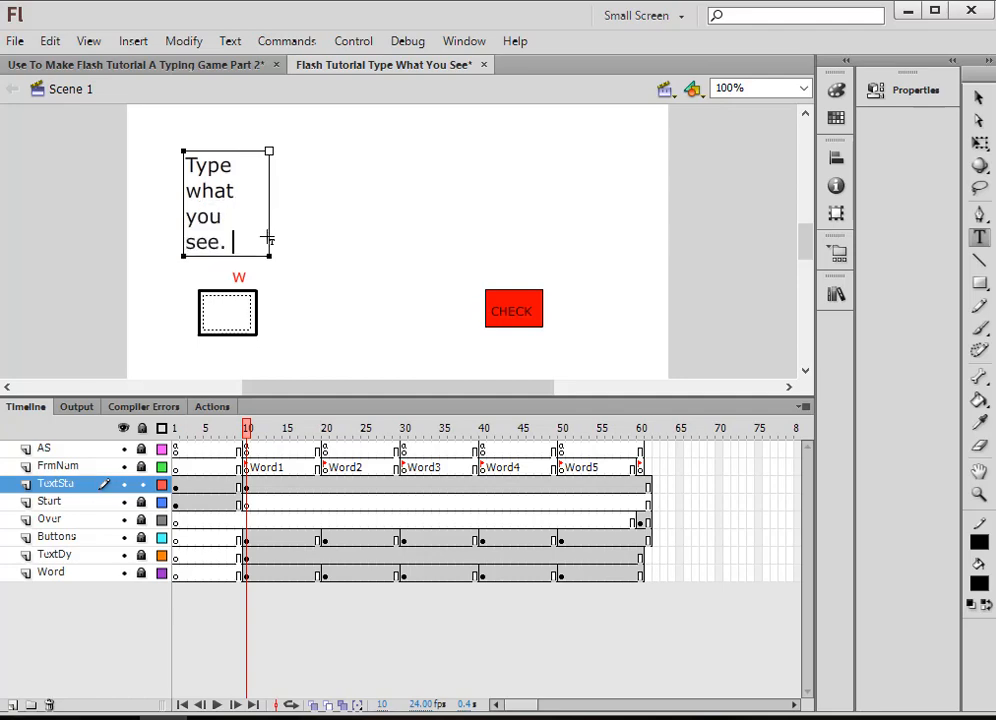
pyautogui.write(' Then')
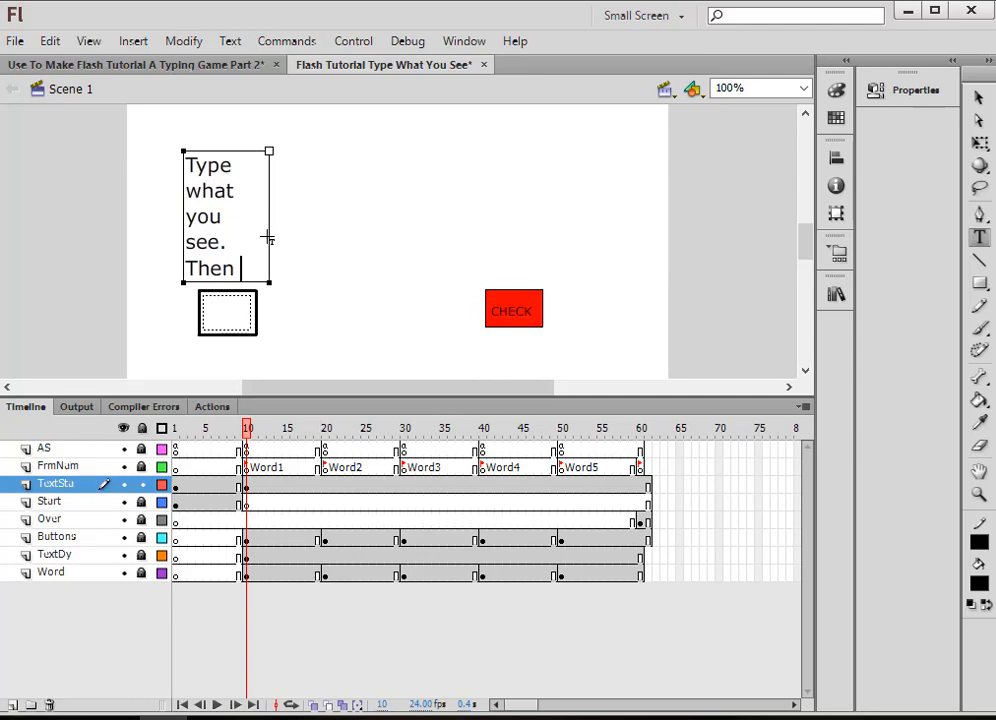
pyautogui.write(' click')
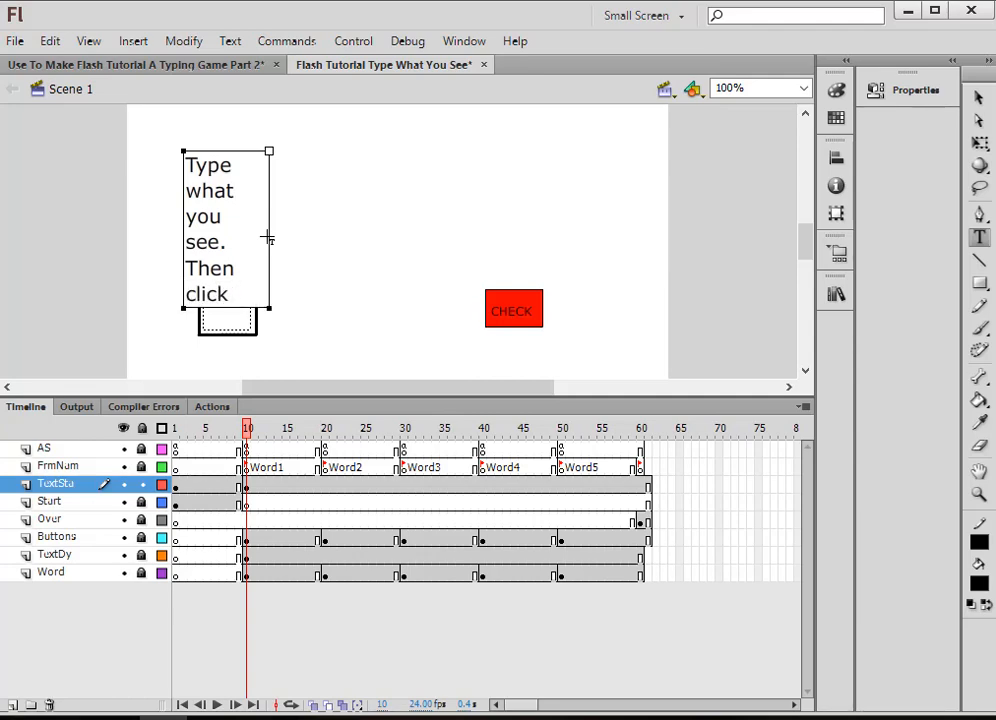
pyautogui.write(' CHECK')
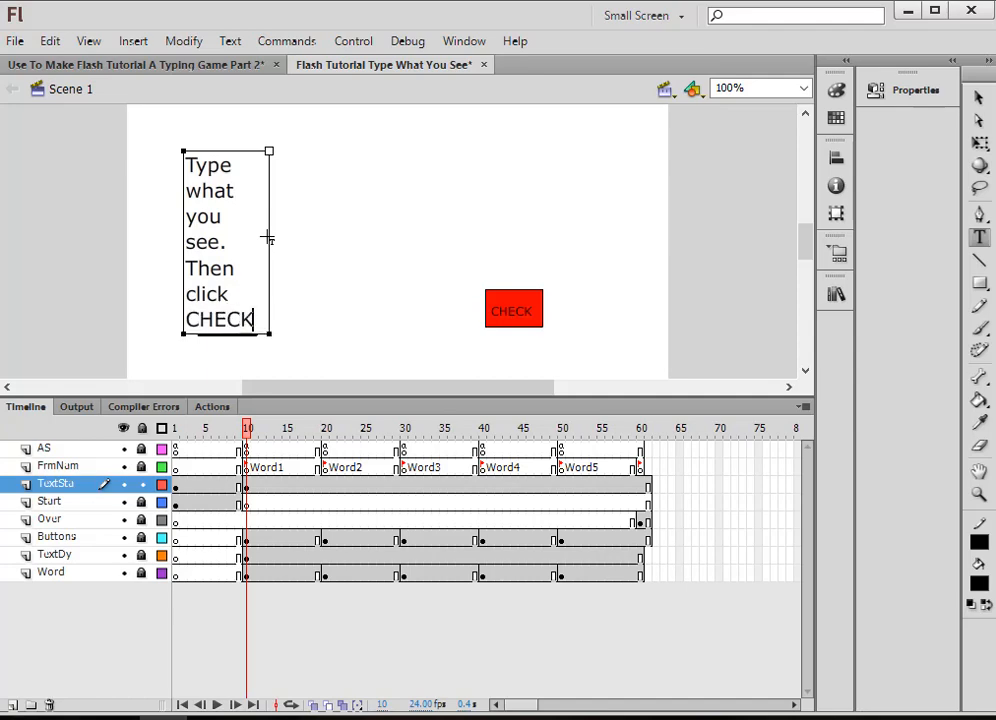
pyautogui.press('Return')
pyautogui.write('>')
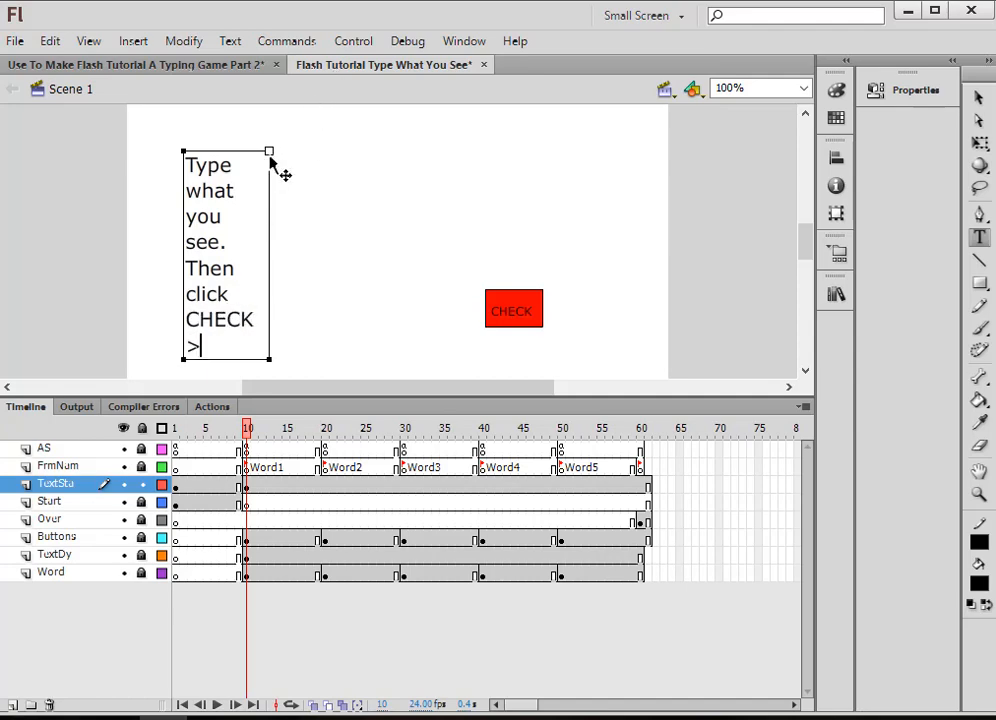
# End the instruction text with a period, and widen its box to three lines placed just above the red W.
pyautogui.moveTo(270, 157); pyautogui.dragTo(350, 158)
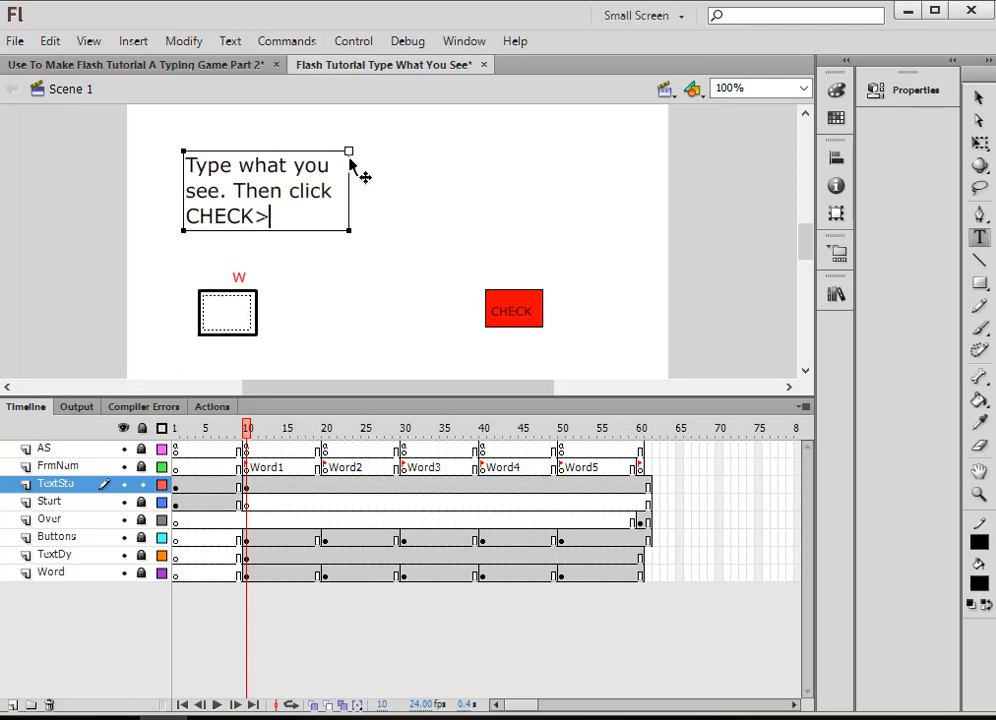
pyautogui.moveTo(269, 216); pyautogui.dragTo(258, 216)
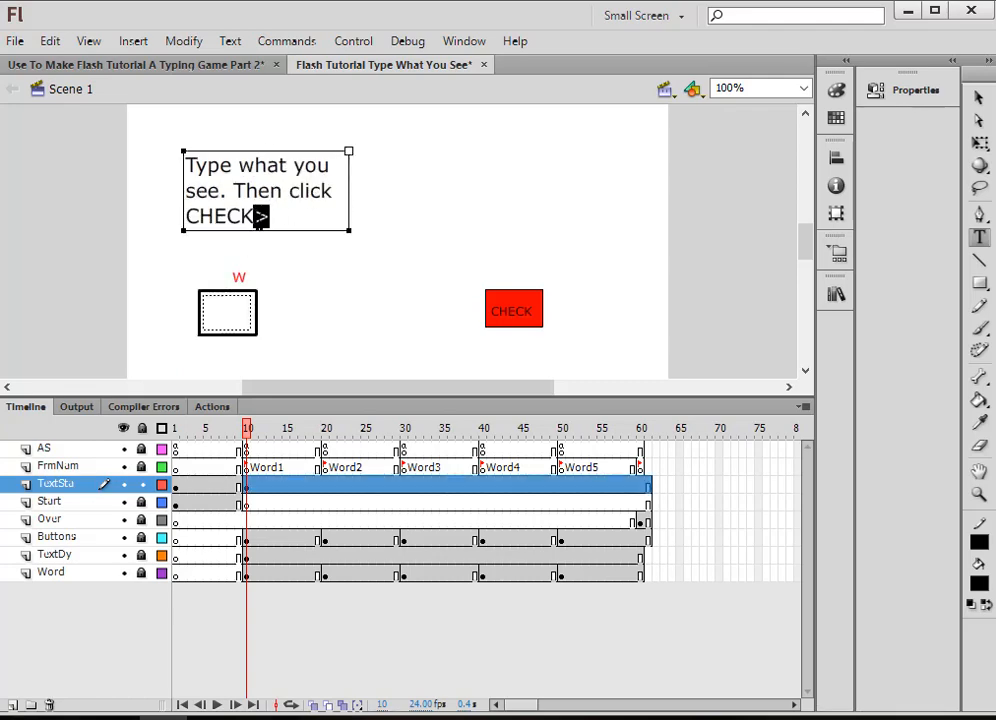
pyautogui.write('.')
pyautogui.click(977, 98)
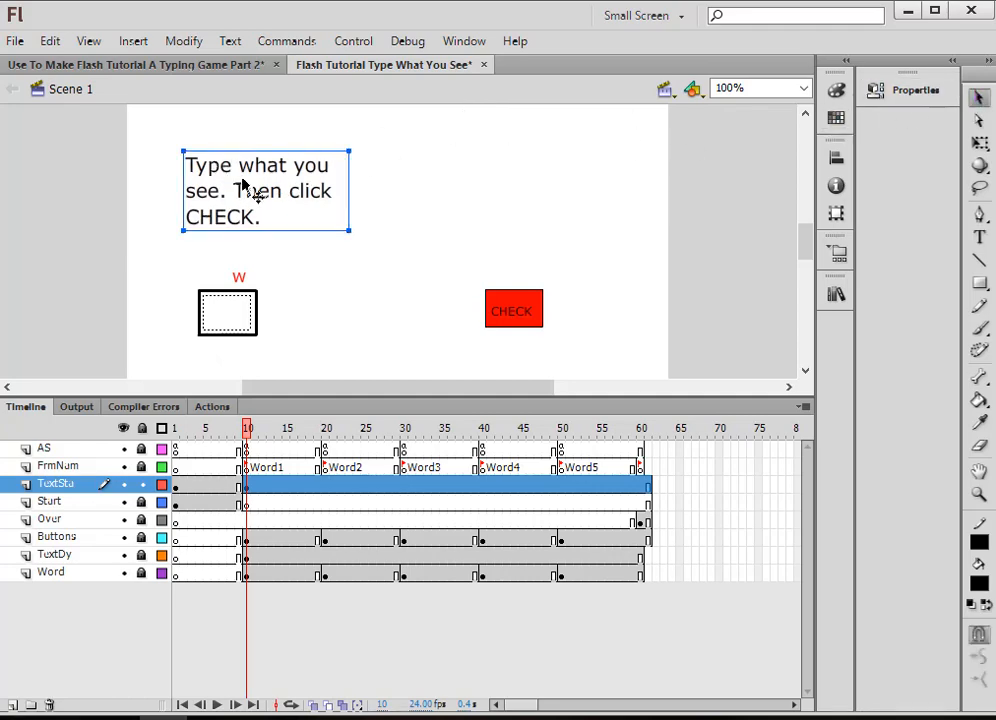
pyautogui.moveTo(241, 193); pyautogui.dragTo(220, 216)
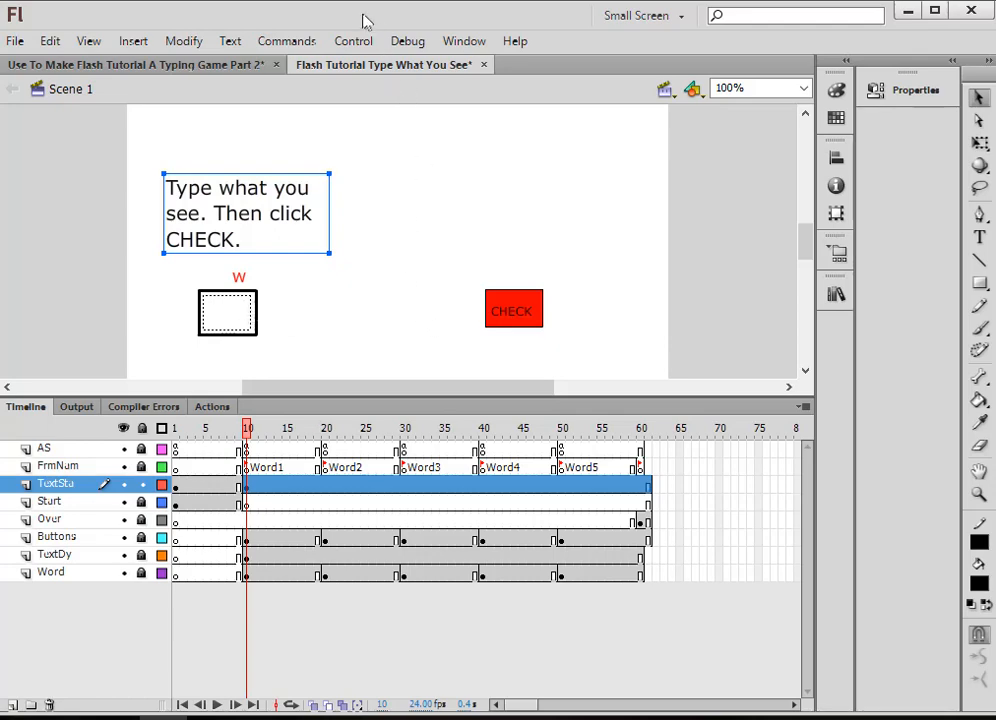
# Test the movie and start the game with its START button.
pyautogui.click(352, 42)
pyautogui.moveTo(429, 189)
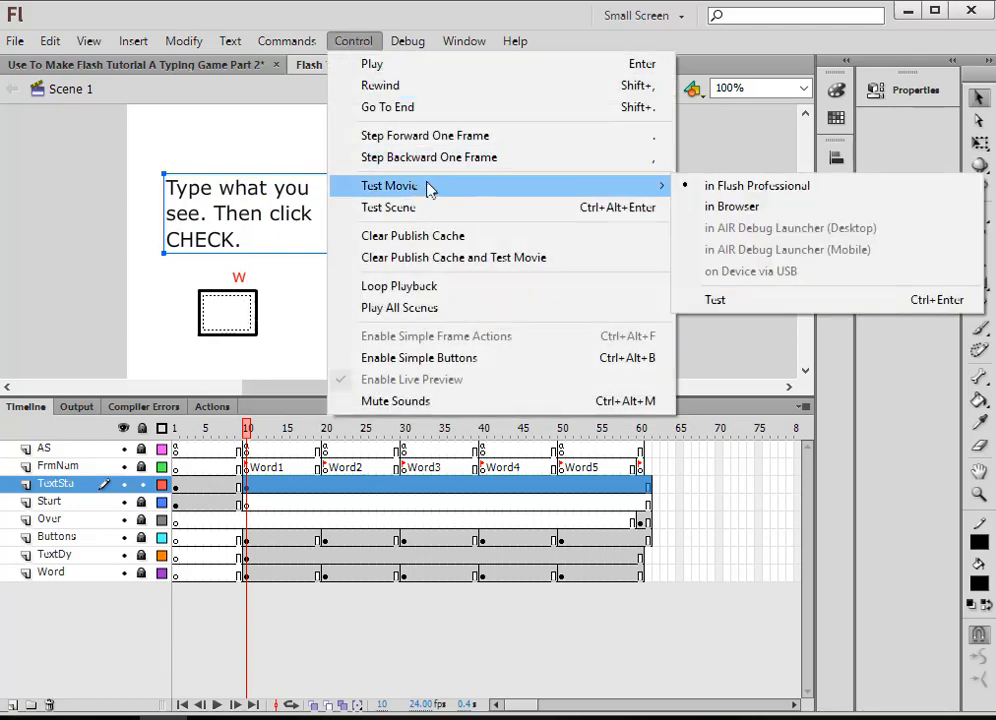
pyautogui.click(722, 299)
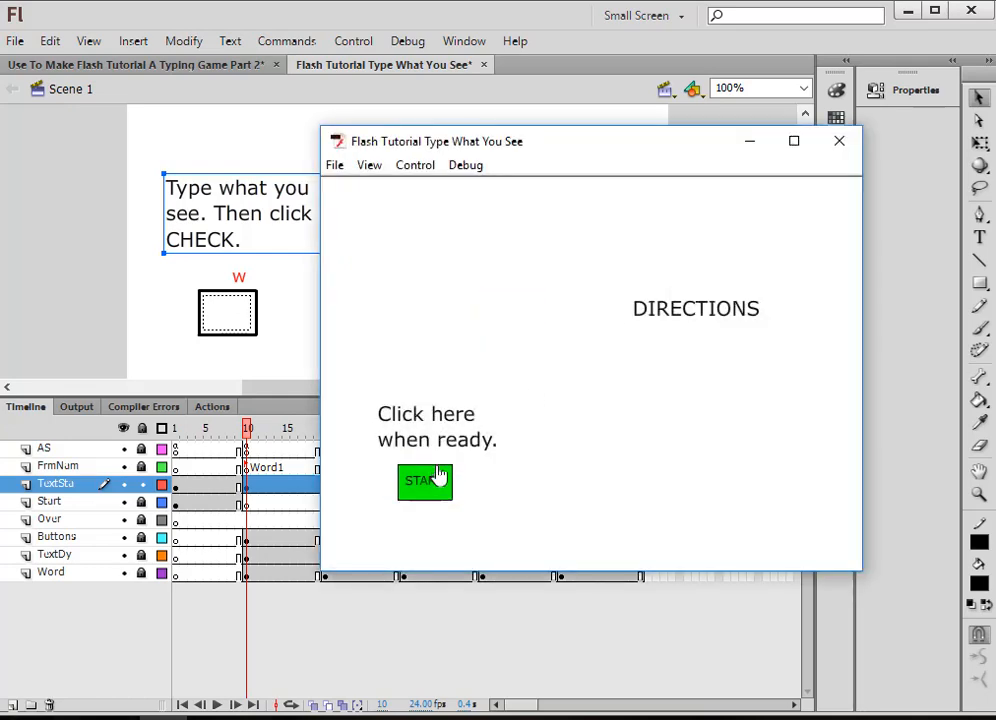
pyautogui.click(420, 484)
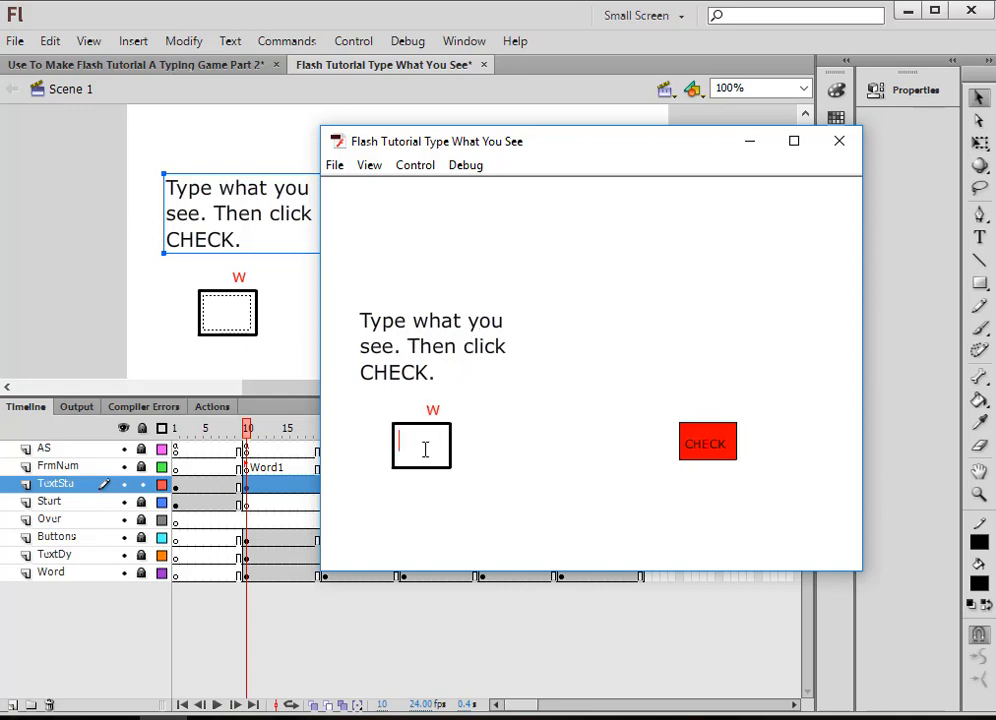
# Play the test game by answering w, e, r, t and y, checking each answer, and close the test window.
pyautogui.write('w')
pyautogui.click(704, 445)
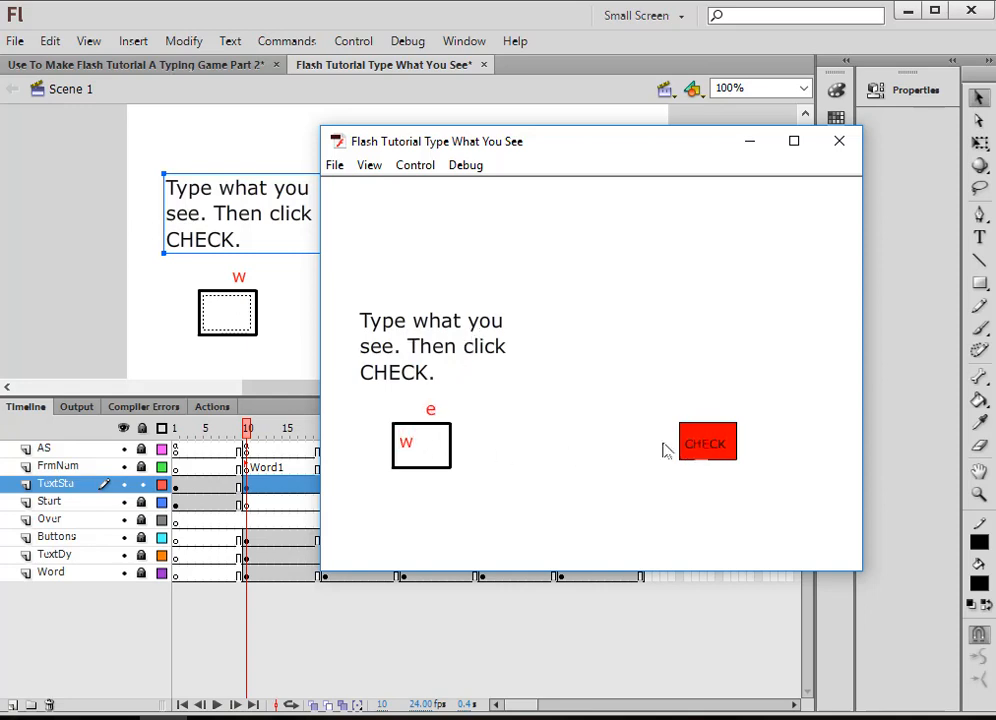
pyautogui.doubleClick(409, 444)
pyautogui.write('e')
pyautogui.click(680, 445)
pyautogui.doubleClick(415, 443)
pyautogui.write('r')
pyautogui.click(715, 449)
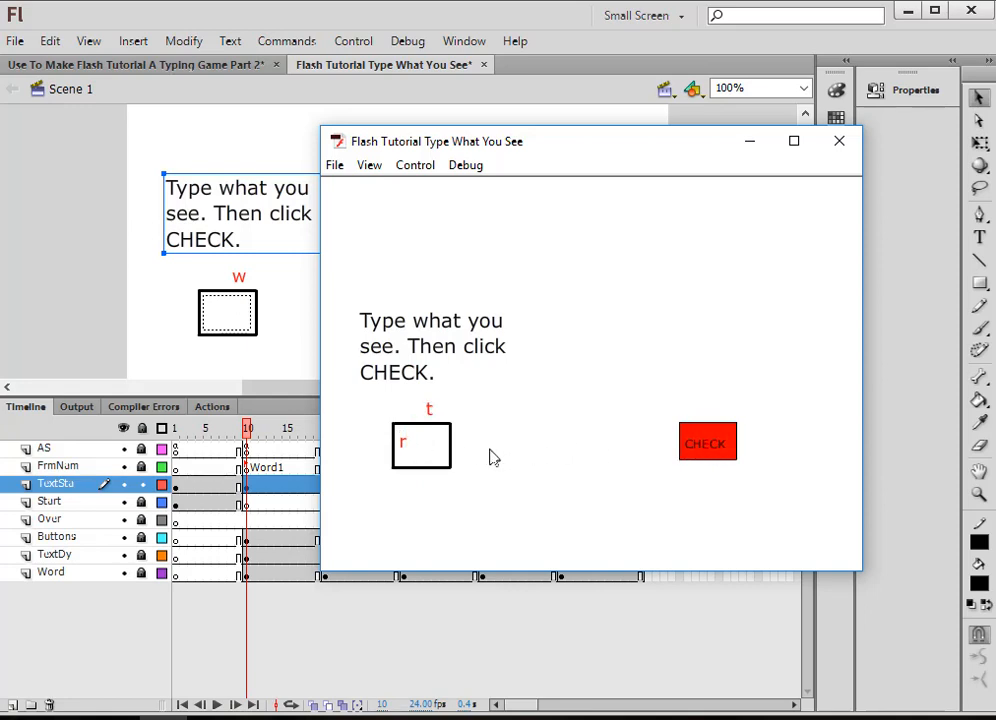
pyautogui.doubleClick(403, 447)
pyautogui.write('t')
pyautogui.click(716, 447)
pyautogui.doubleClick(404, 444)
pyautogui.write('y')
pyautogui.click(723, 450)
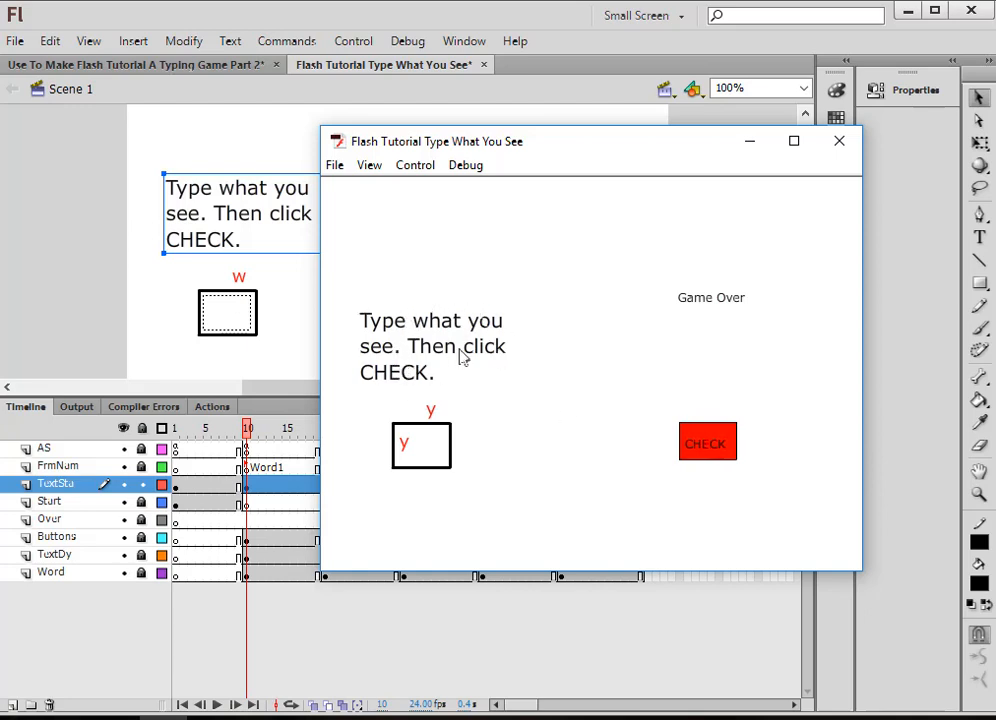
pyautogui.click(839, 141)
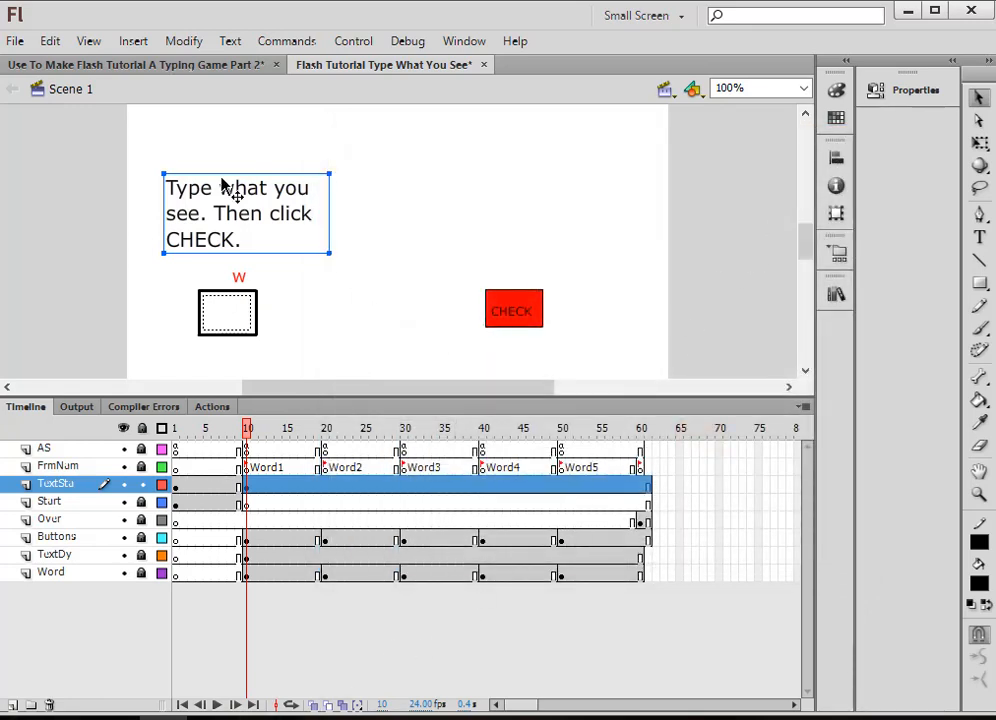
# Save the document under the new name "Flash Tutorial Type What You See Part 2" in the BITS folder.
pyautogui.click(16, 42)
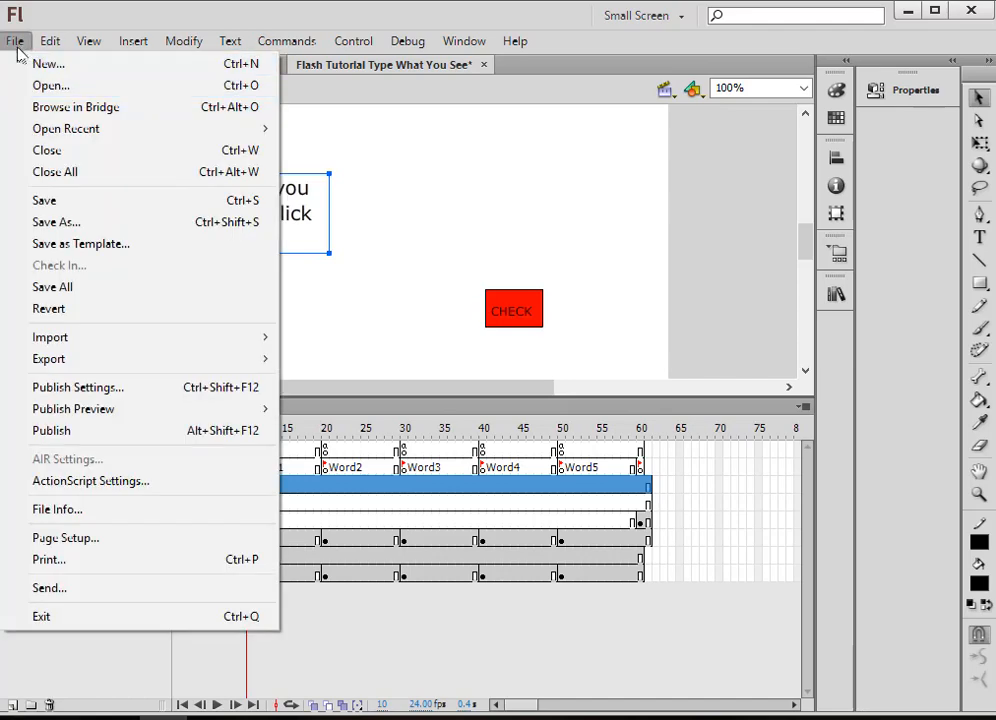
pyautogui.click(42, 221)
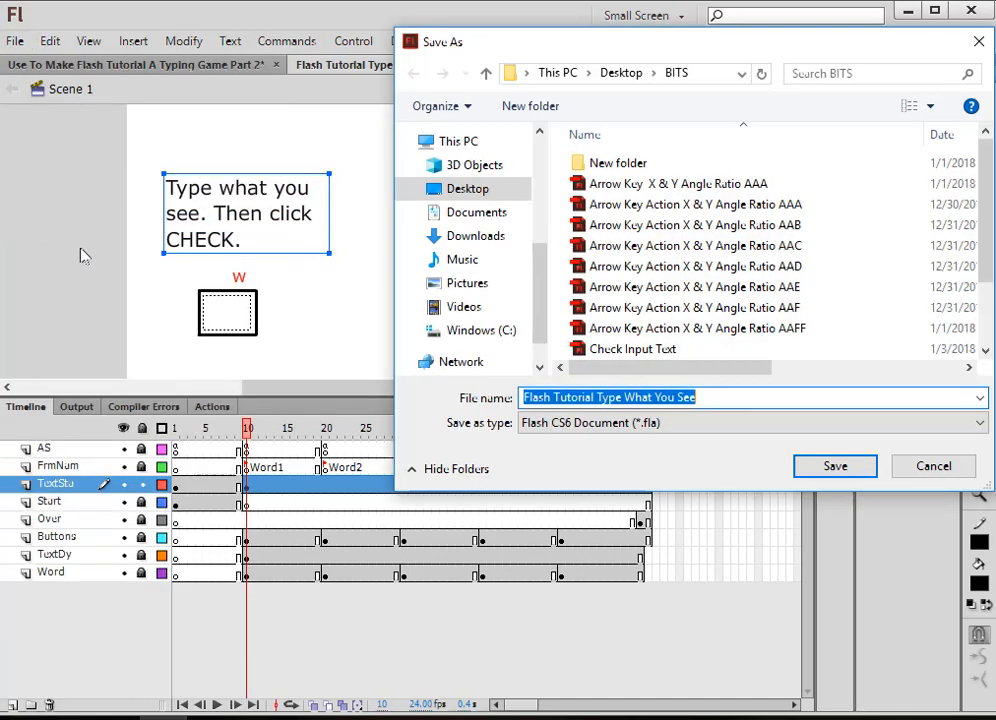
pyautogui.click(706, 398)
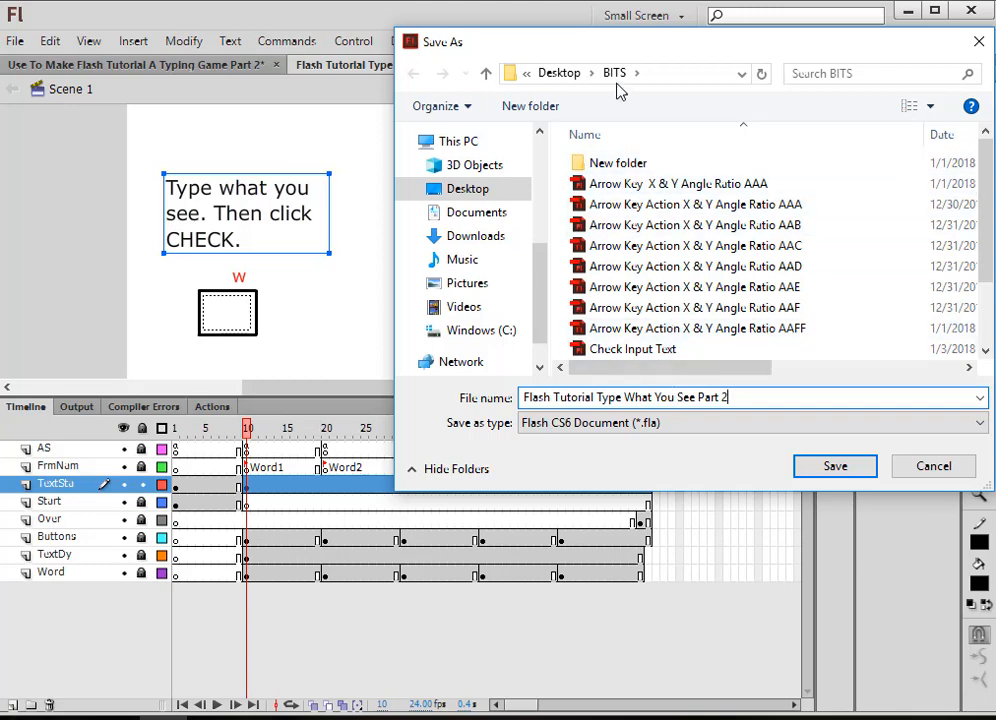
pyautogui.click(836, 470)
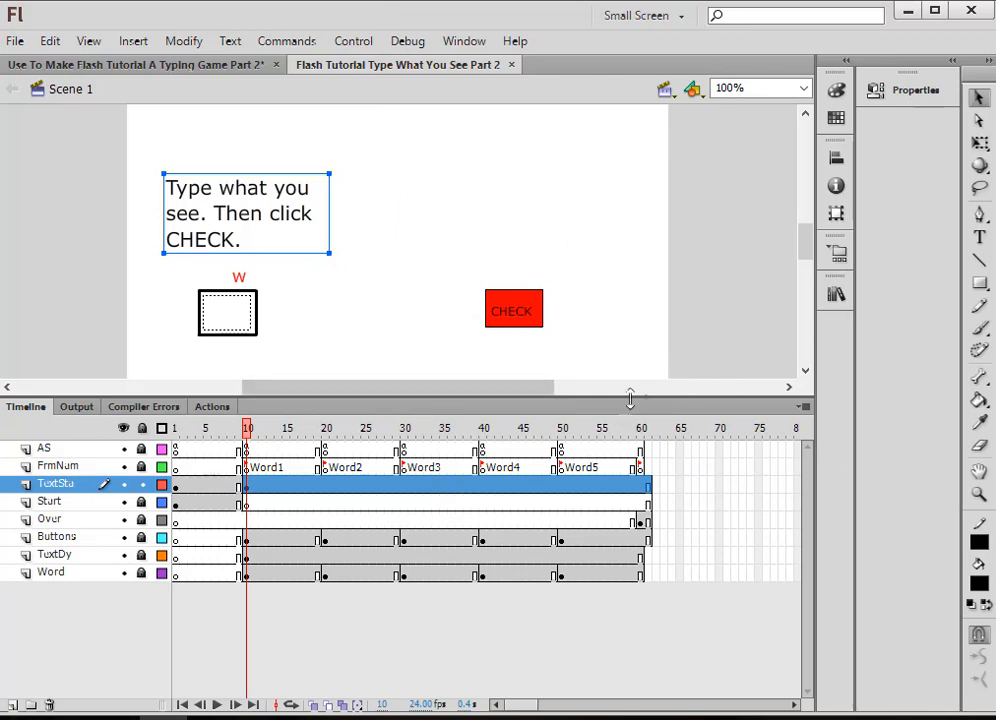
# Add a keyframe at frame 59 of the TextSta layer.
pyautogui.click(641, 429)
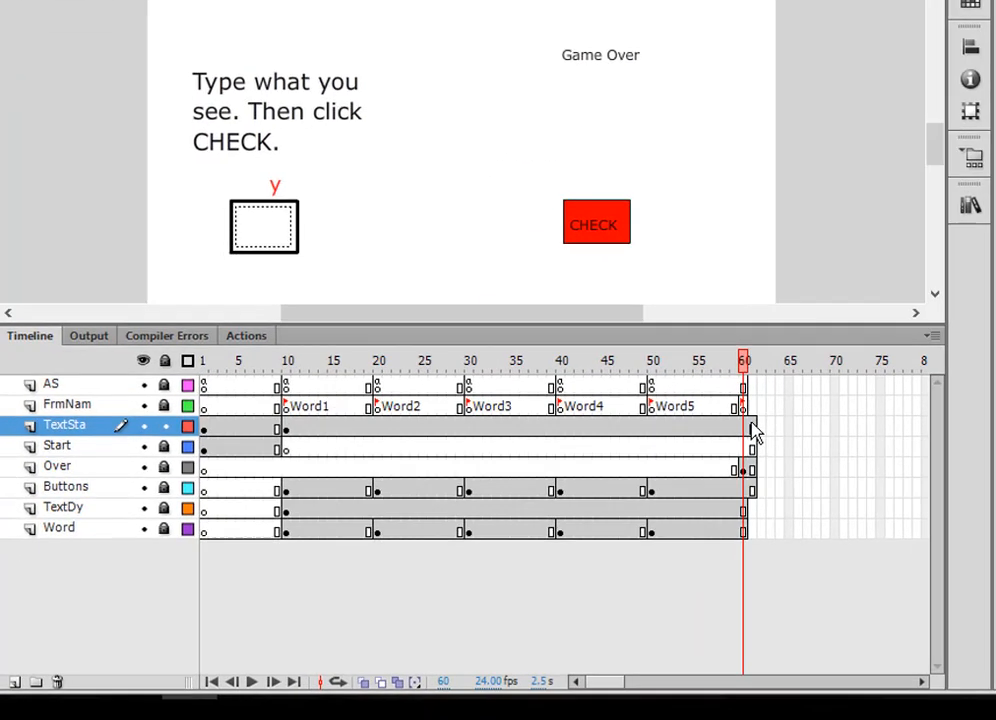
pyautogui.click(649, 490)
pyautogui.moveTo(755, 424); pyautogui.dragTo(741, 424)
pyautogui.click(741, 428)
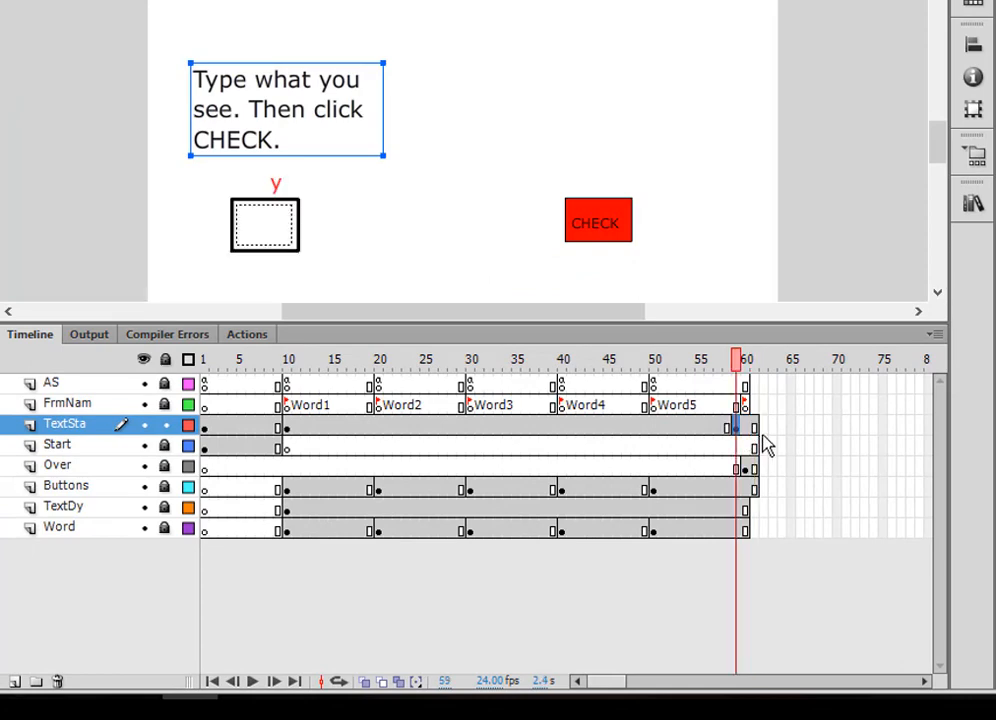
# Remove frames 60 and 61 from the TextSta layer.
pyautogui.click(812, 597)
pyautogui.moveTo(754, 427); pyautogui.dragTo(746, 425)
pyautogui.rightClick(754, 427)
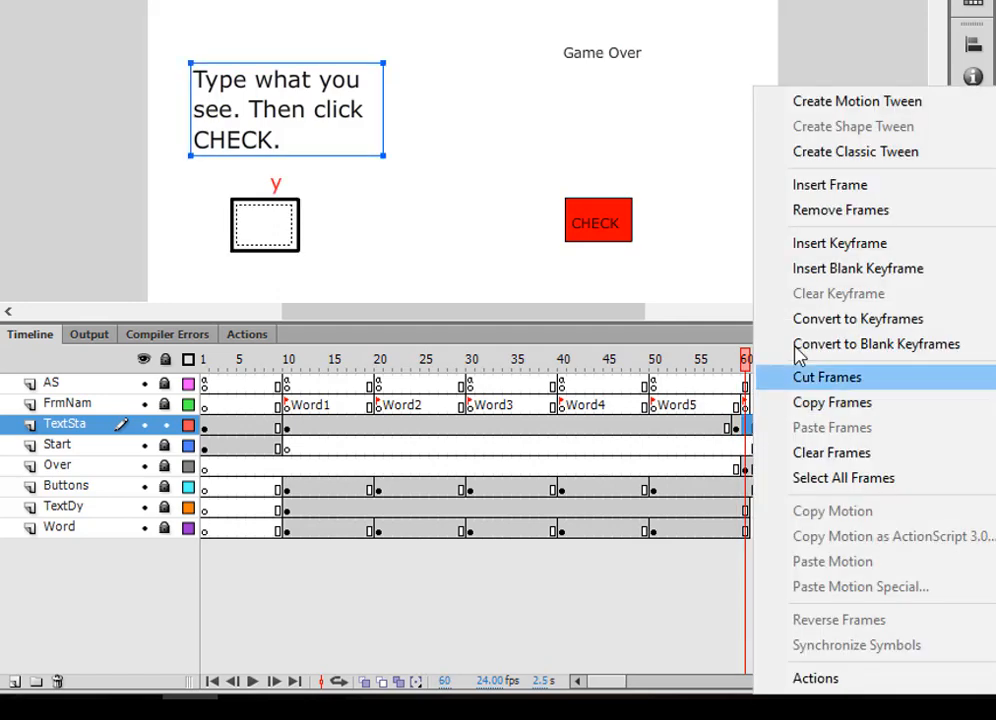
pyautogui.click(840, 210)
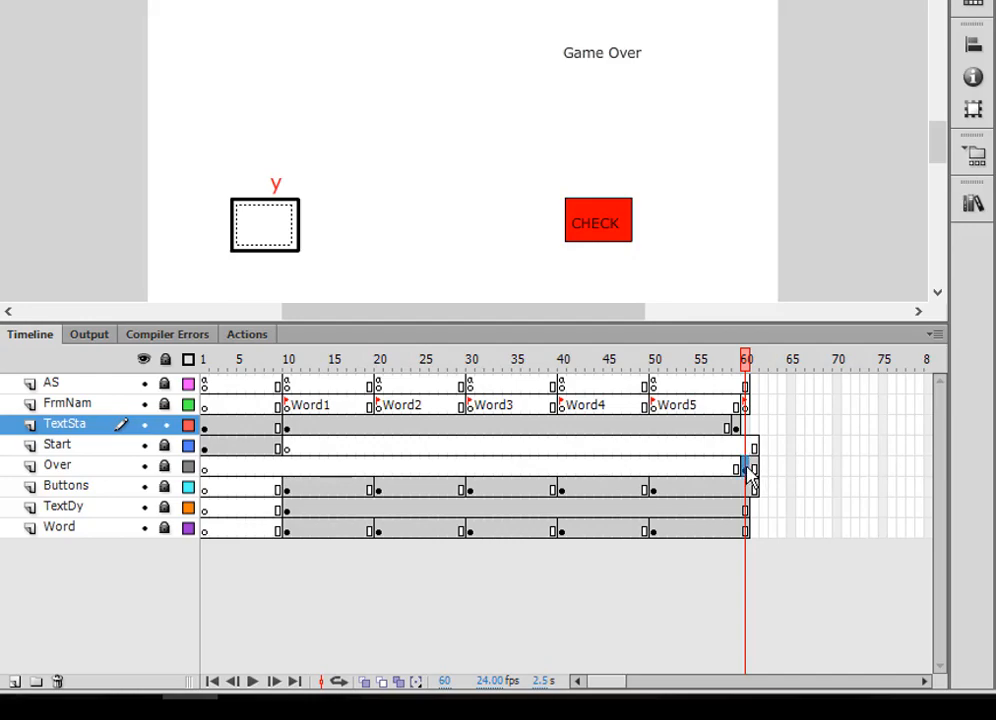
# In frame 60 of the Over layer, set the size of the Game Over text to 32 pt.
pyautogui.click(746, 467)
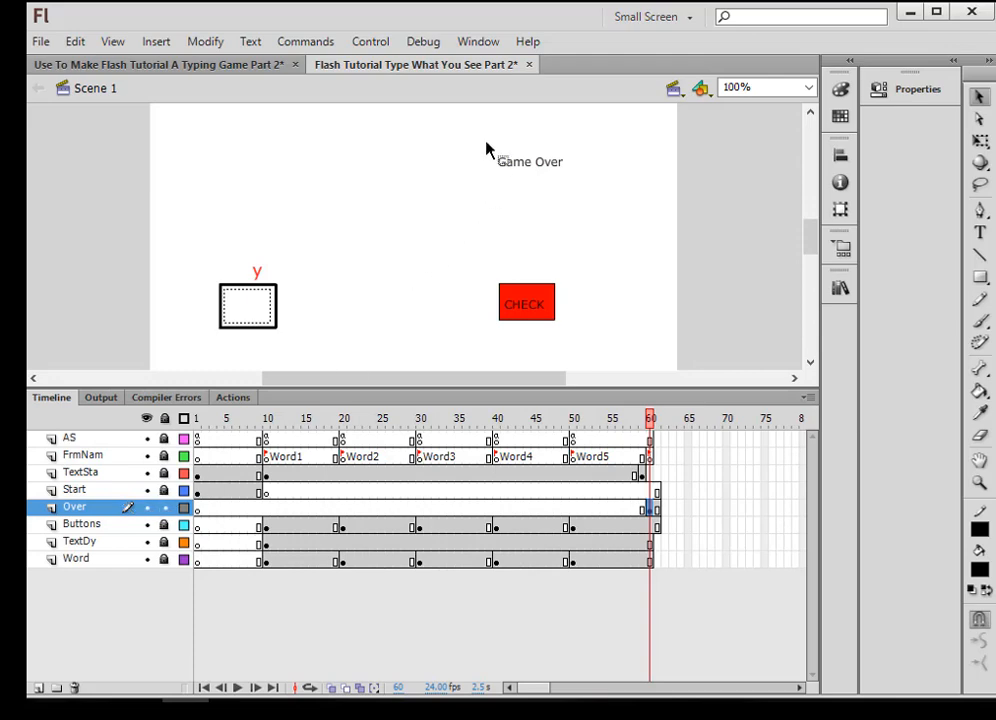
pyautogui.moveTo(486, 142); pyautogui.dragTo(607, 224)
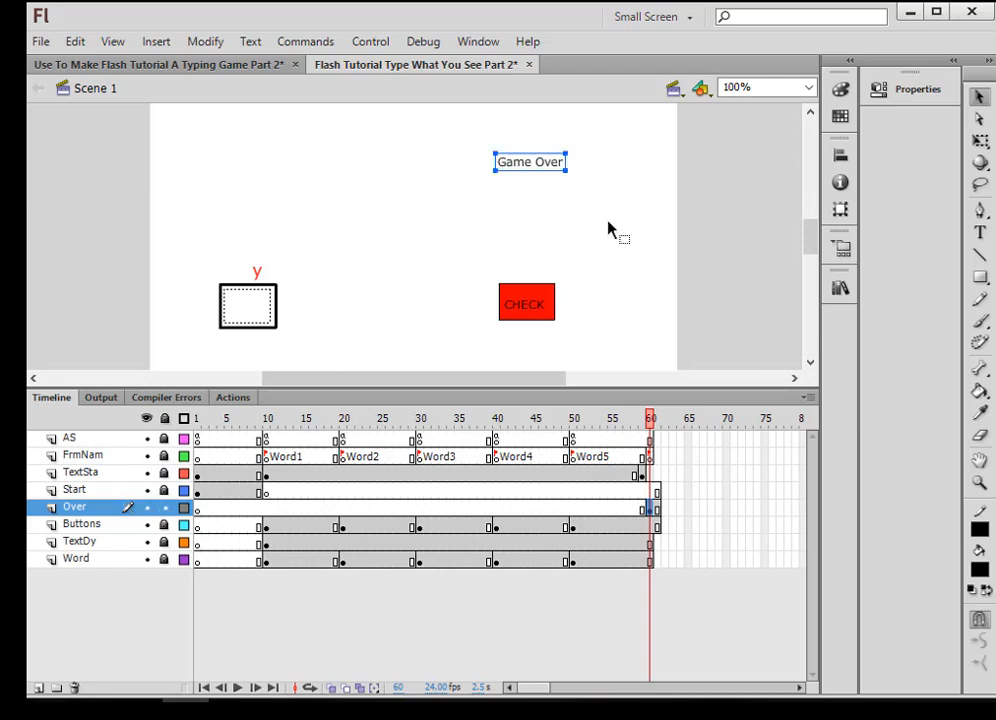
pyautogui.click(915, 92)
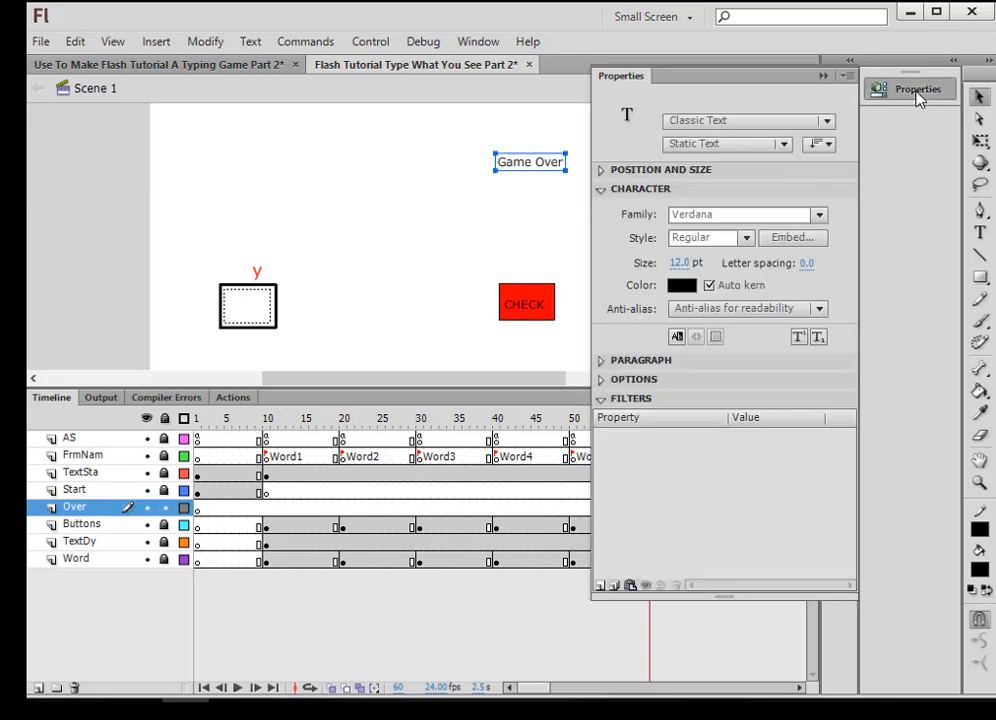
pyautogui.click(681, 262)
pyautogui.write('32')
pyautogui.press('Return')
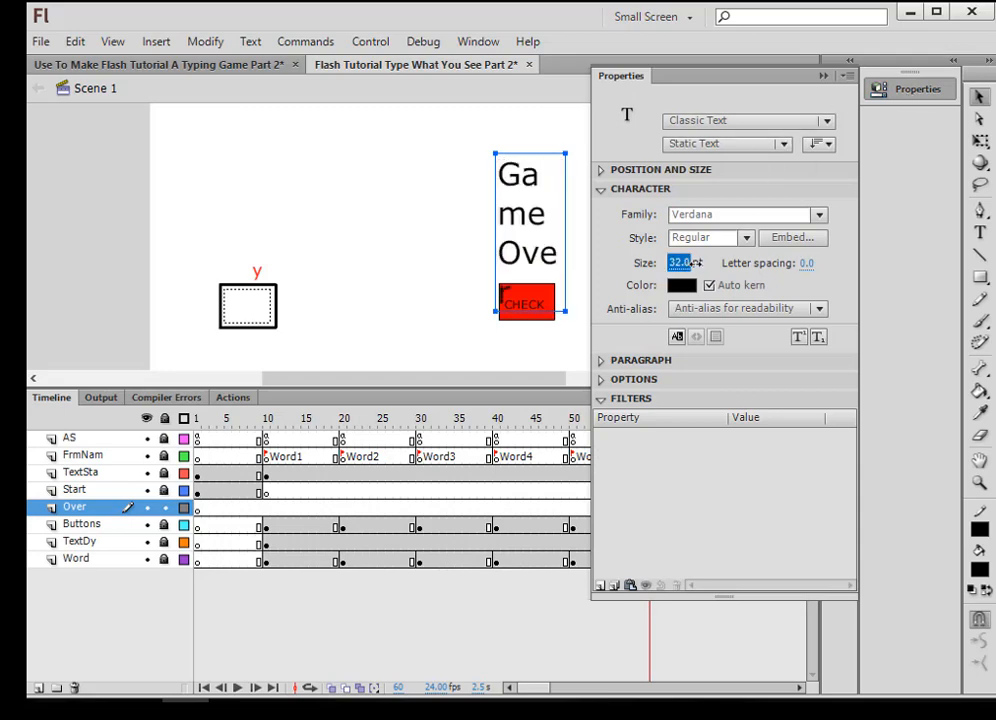
# Widen the Game Over text box so the text fits on two lines, one word per line.
pyautogui.click(420, 158)
pyautogui.click(527, 191)
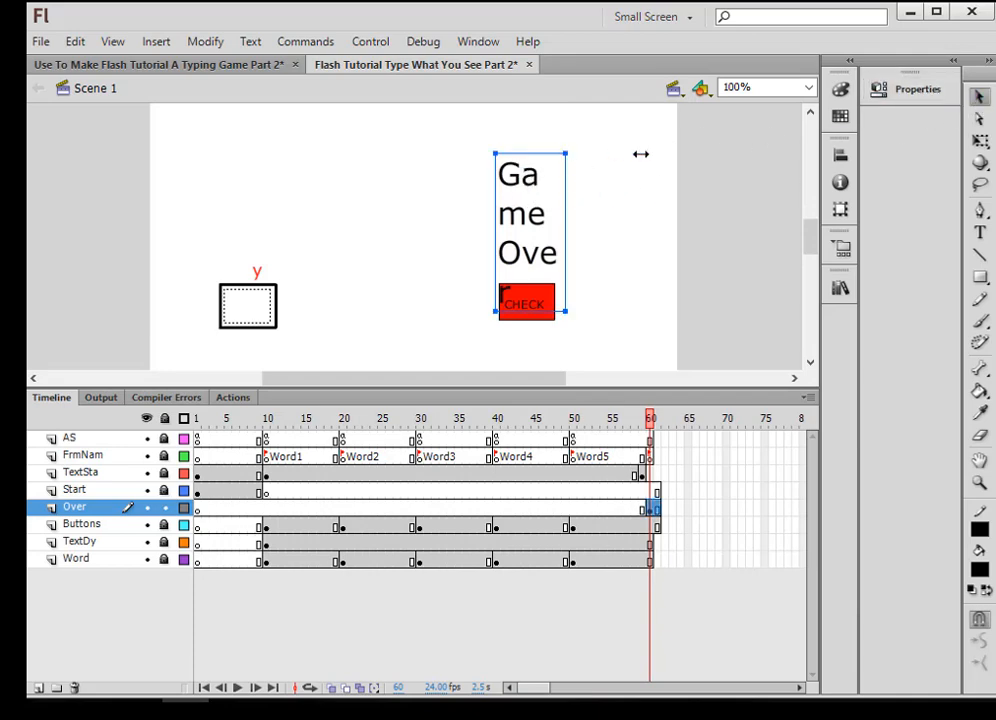
pyautogui.moveTo(641, 154); pyautogui.dragTo(594, 154)
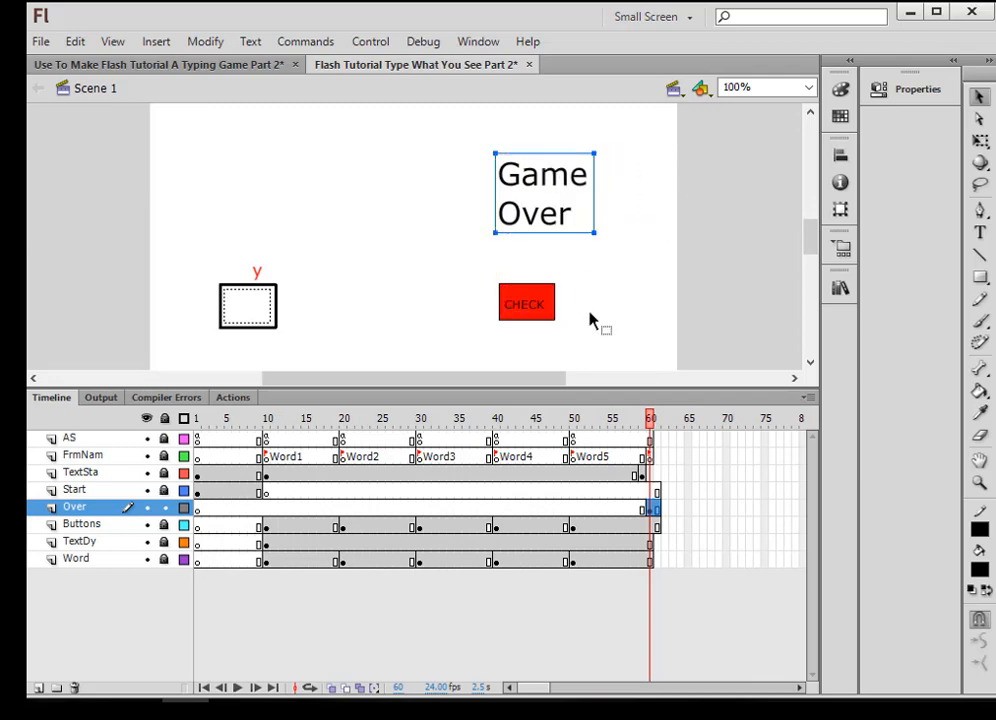
pyautogui.click(699, 585)
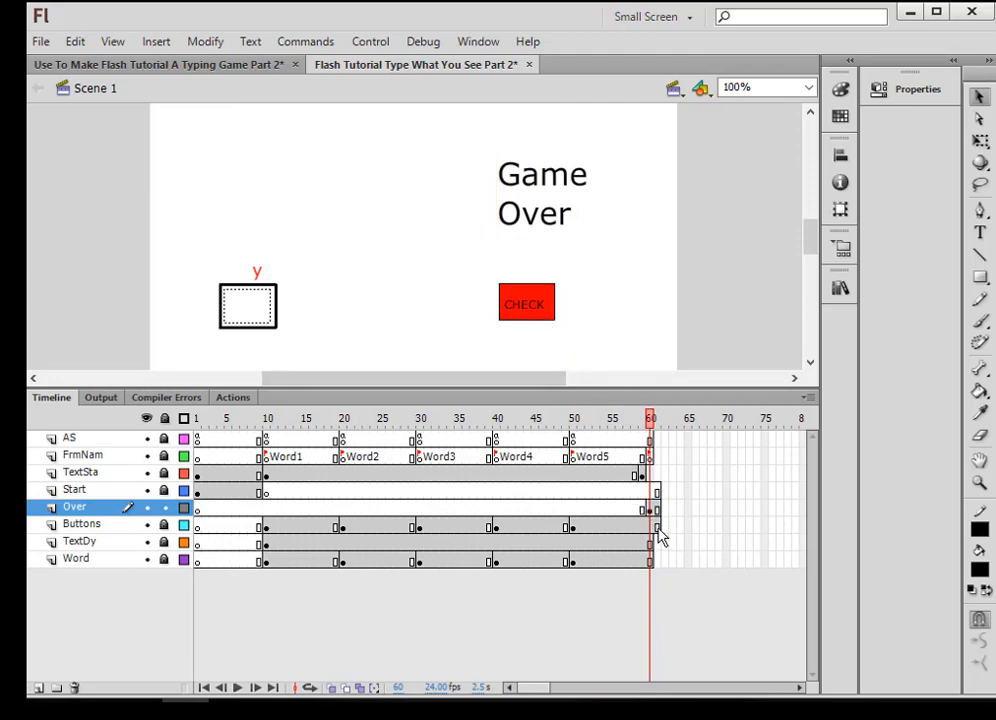
# Add a keyframe at frame 59 of the Buttons layer and remove its frames 60 and 61.
pyautogui.click(657, 527)
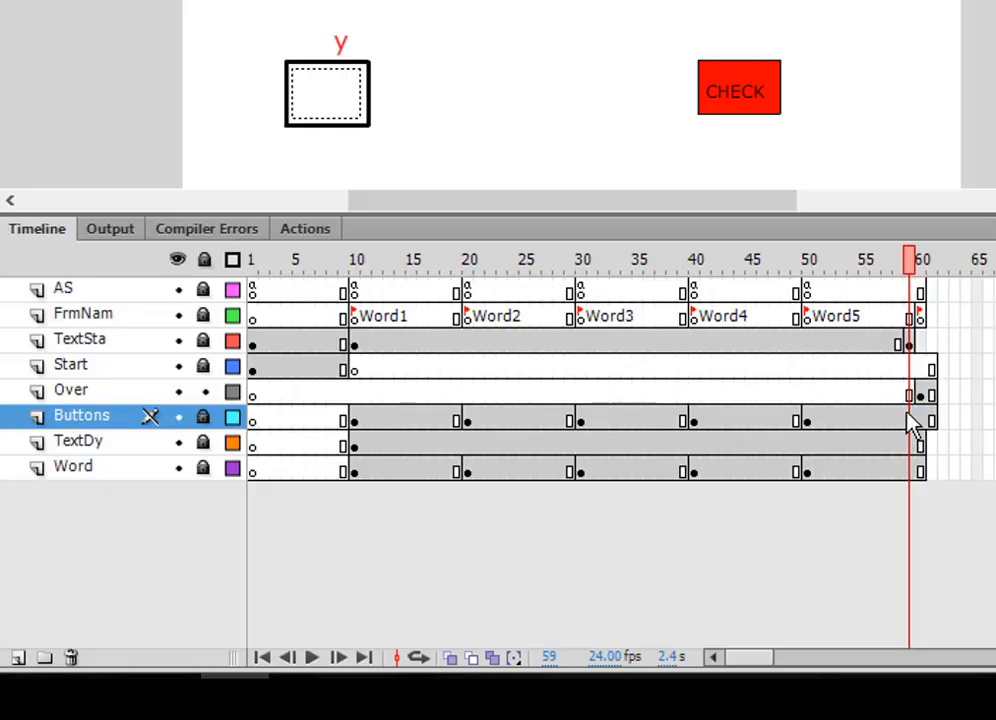
pyautogui.rightClick(907, 417)
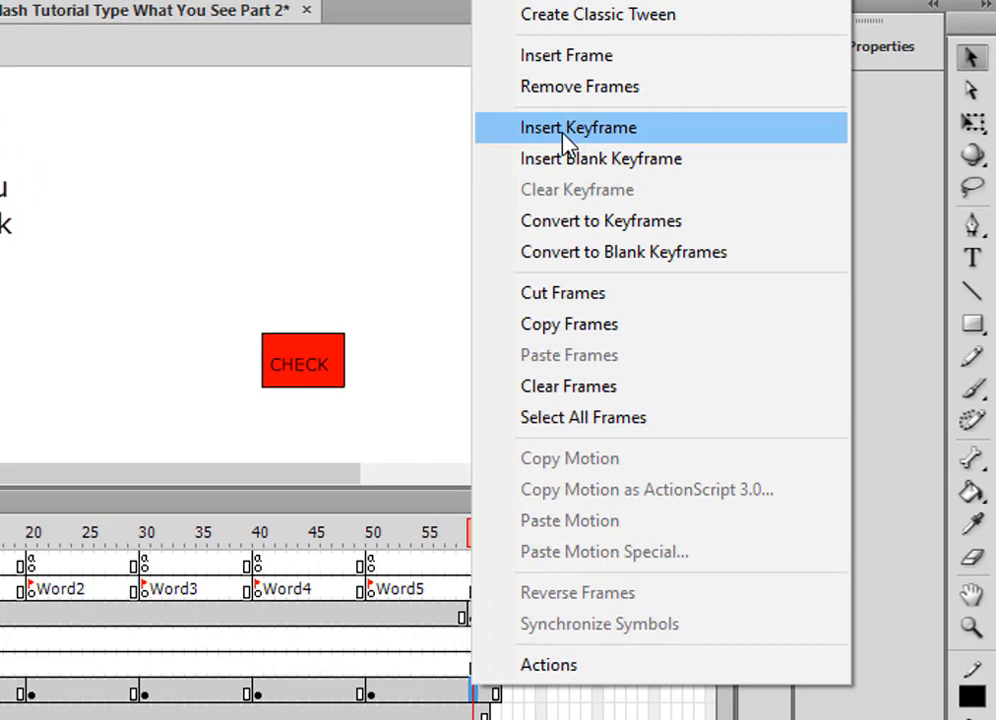
pyautogui.click(598, 112)
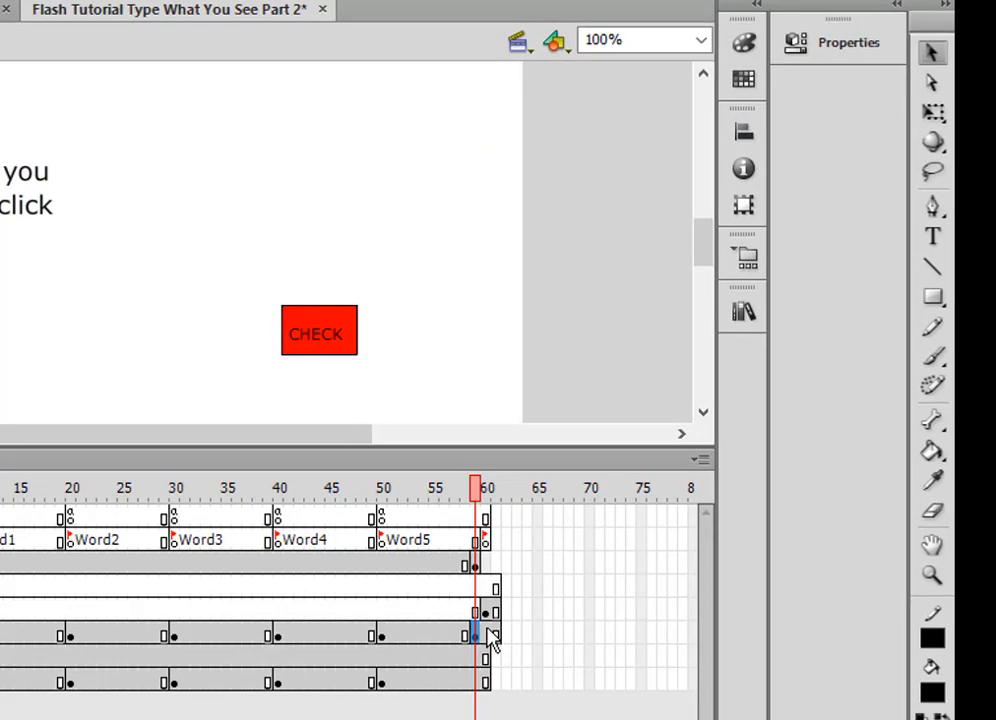
pyautogui.click(490, 636)
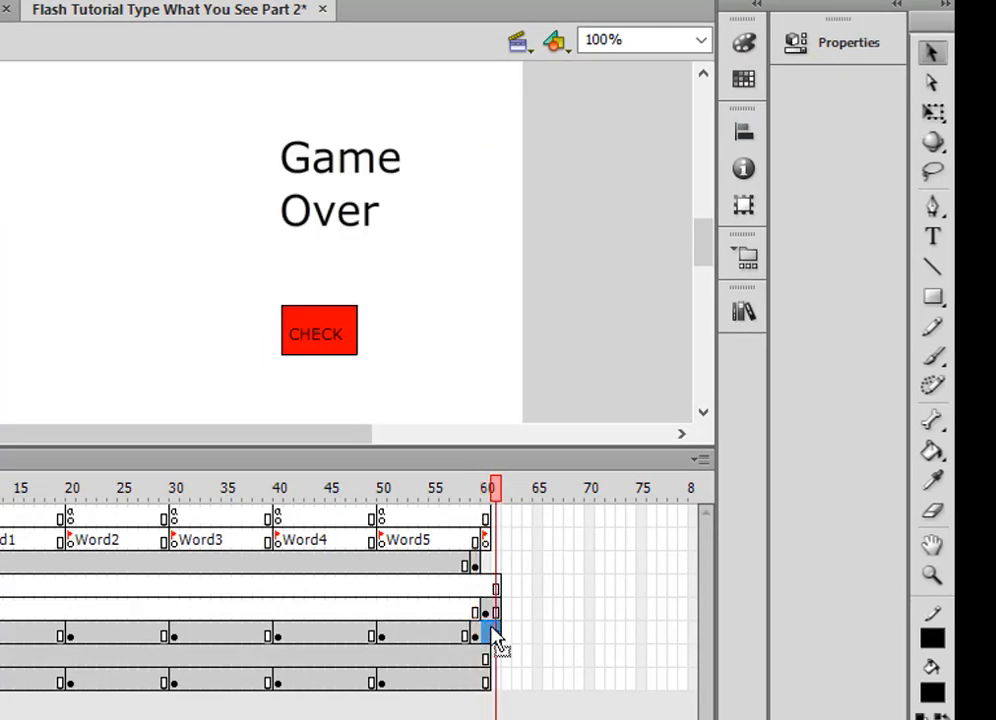
pyautogui.rightClick(495, 638)
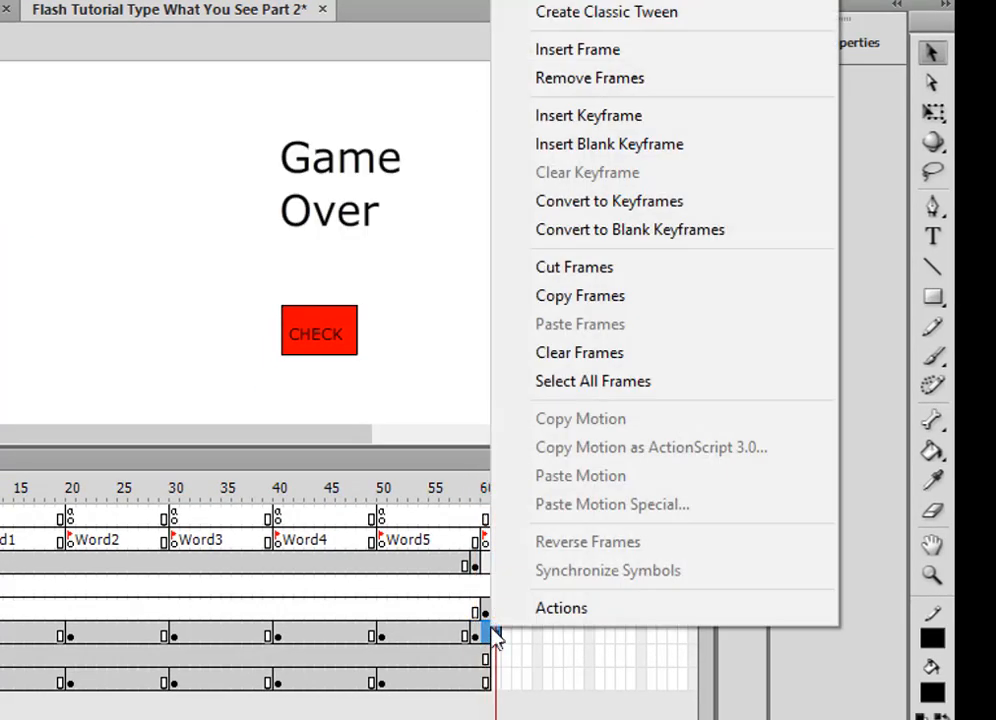
pyautogui.click(585, 87)
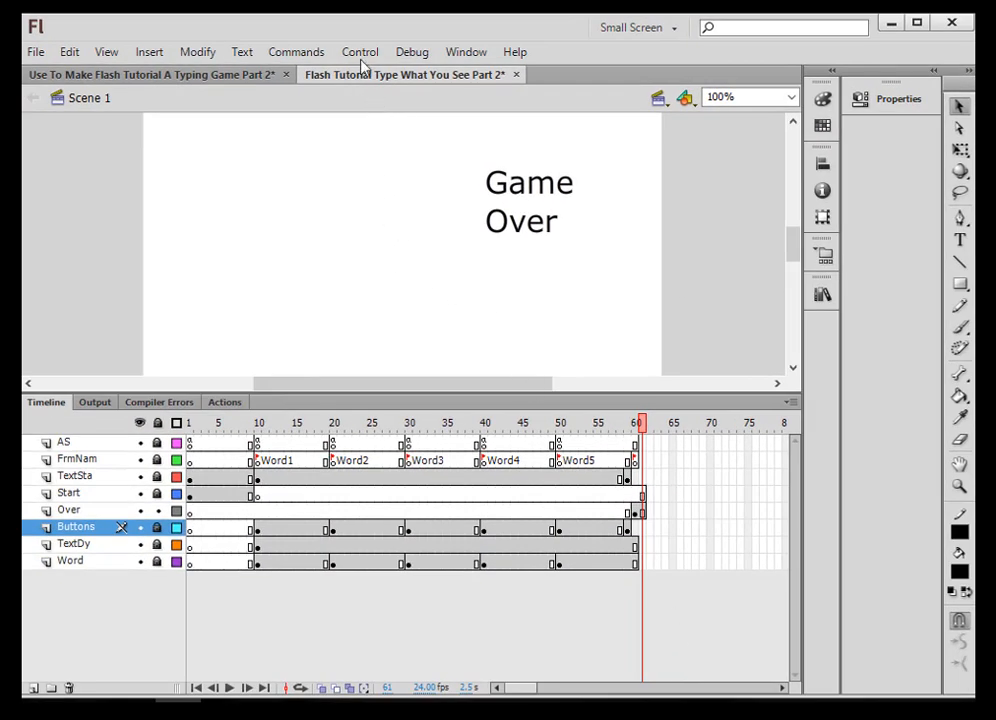
# Test the movie, start the game, and enter and check the letters w and e.
pyautogui.click(360, 52)
pyautogui.moveTo(378, 191)
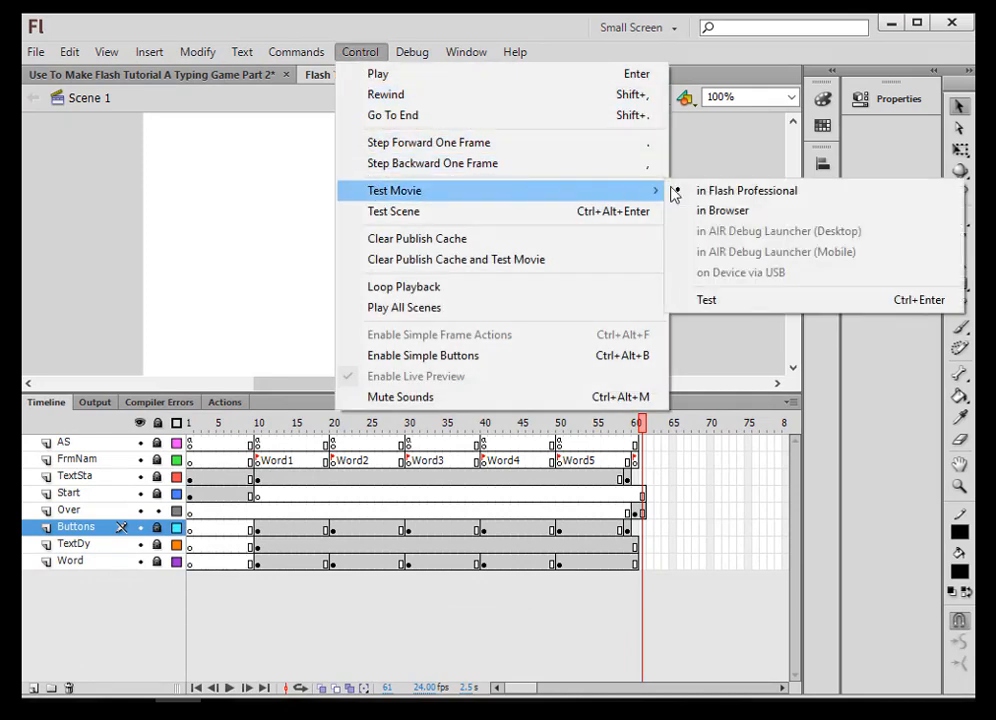
pyautogui.click(738, 299)
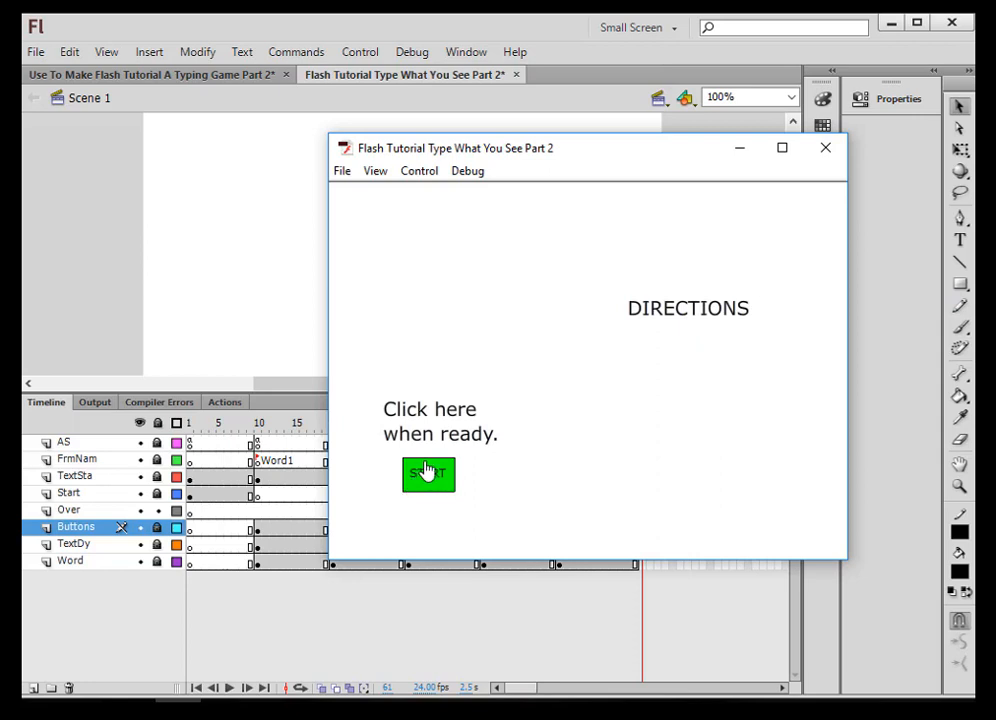
pyautogui.click(426, 471)
pyautogui.click(433, 440)
pyautogui.write('w')
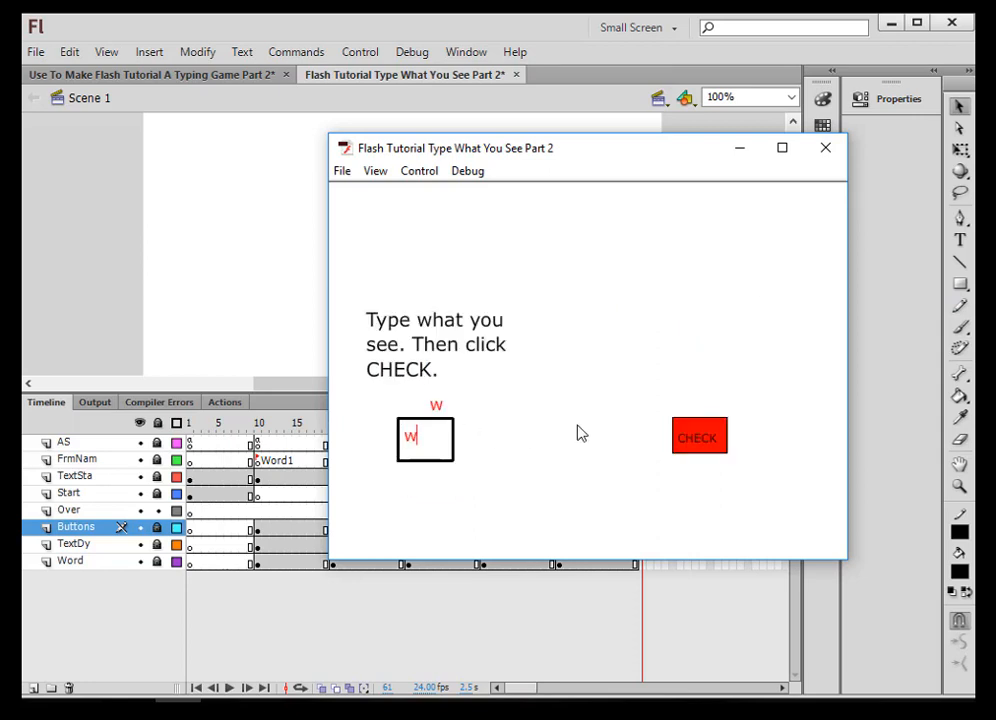
pyautogui.click(718, 436)
pyautogui.doubleClick(418, 435)
pyautogui.write('e')
pyautogui.click(718, 434)
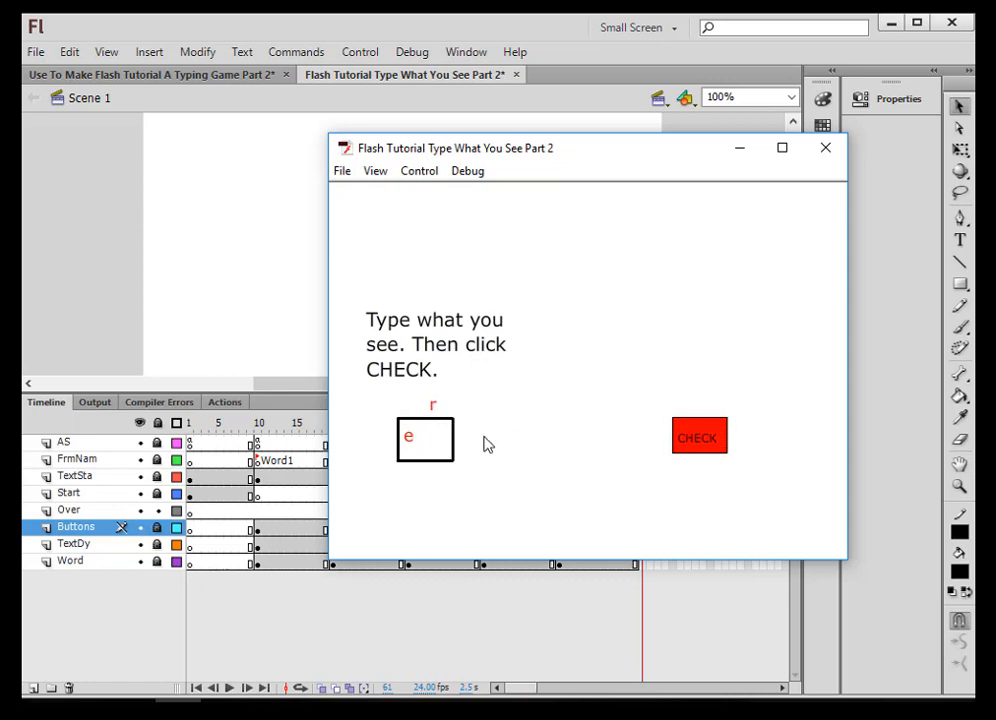
# Enter and check the letters r, t and y in the running game, and close the test window.
pyautogui.doubleClick(416, 438)
pyautogui.write('r')
pyautogui.click(683, 437)
pyautogui.write('t')
pyautogui.click(696, 434)
pyautogui.write('y')
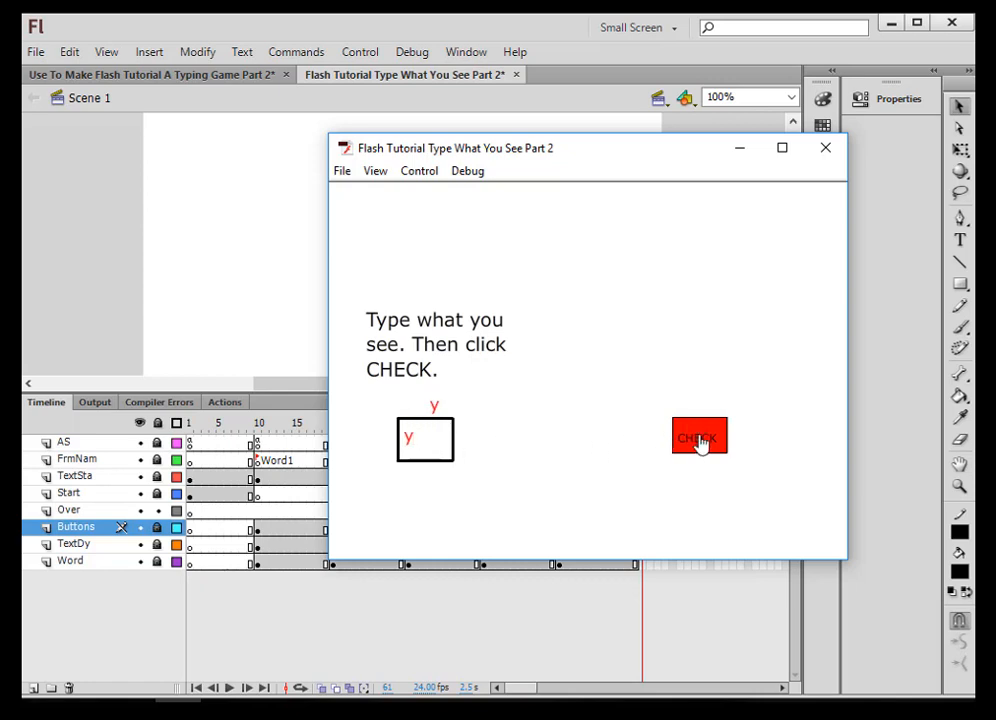
pyautogui.click(700, 440)
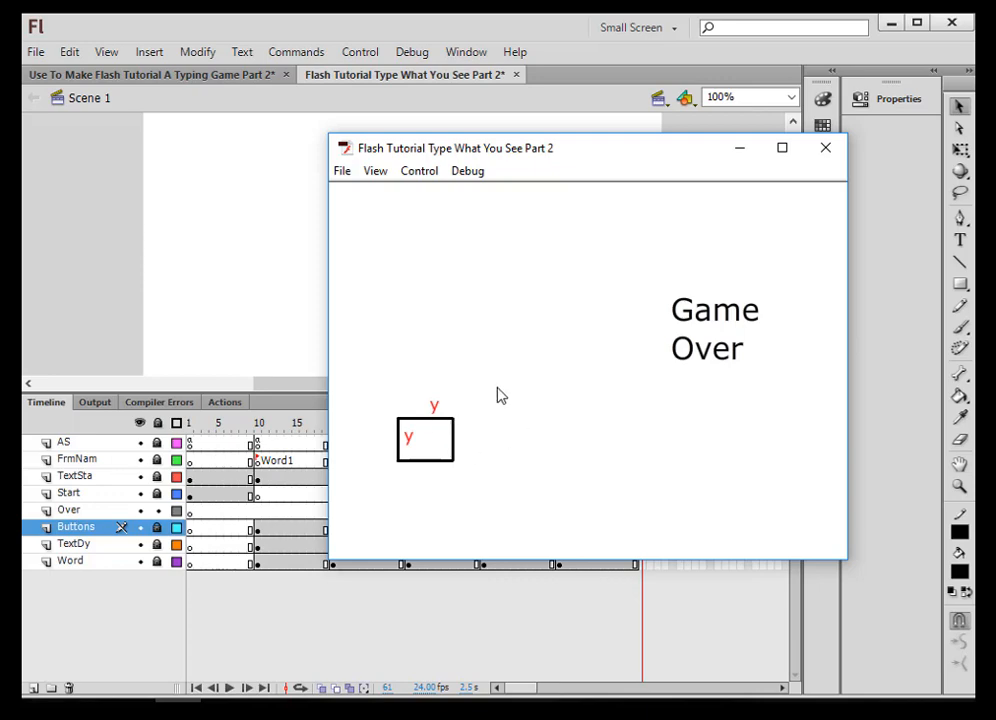
pyautogui.click(825, 147)
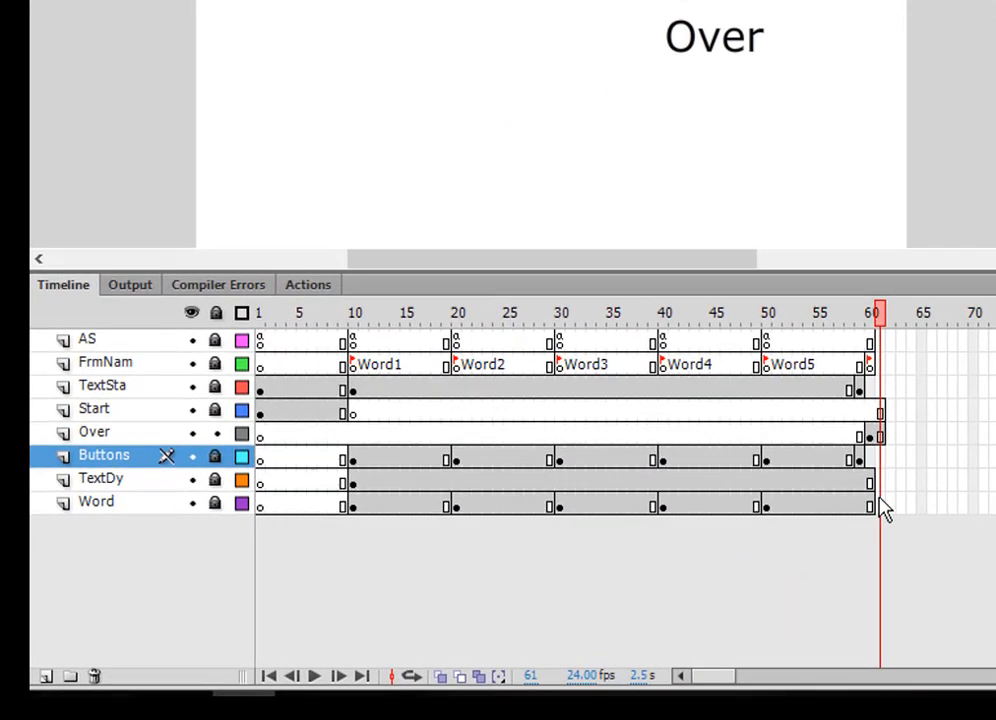
# Add a keyframe at frame 59 of the Word layer and remove its frame 60.
pyautogui.click(795, 525)
pyautogui.click(871, 507)
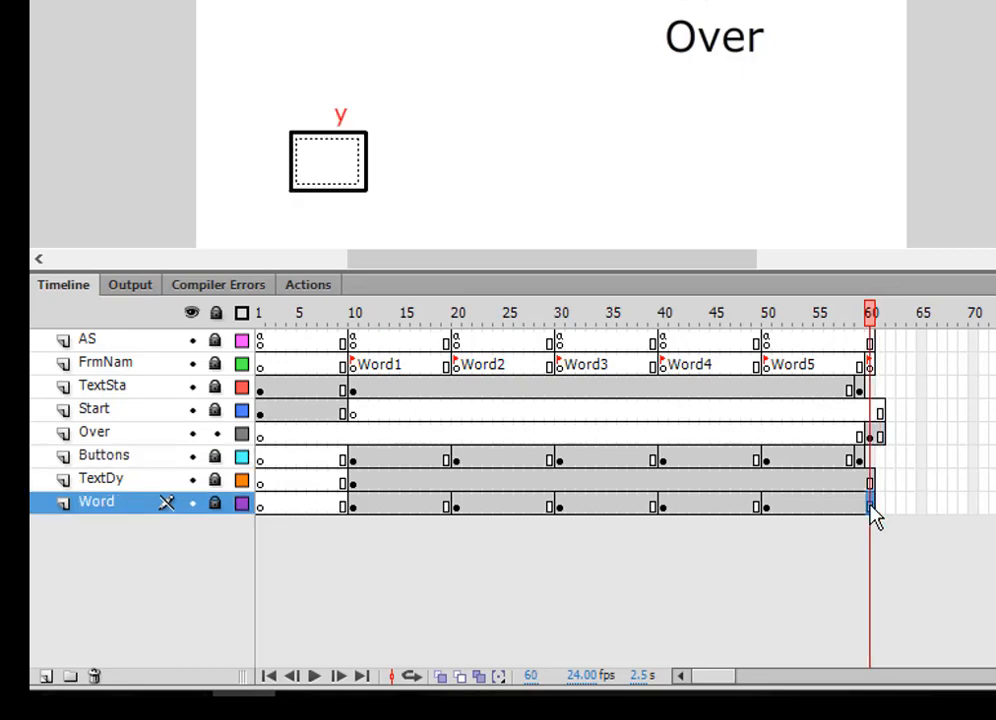
pyautogui.click(864, 508)
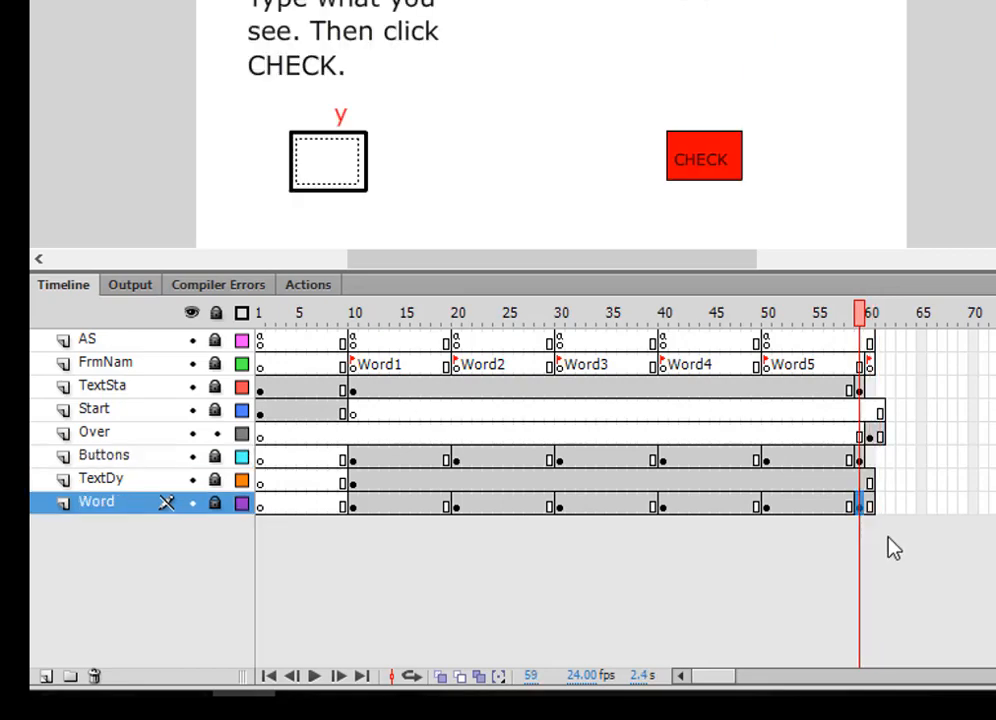
pyautogui.click(871, 509)
pyautogui.rightClick(870, 507)
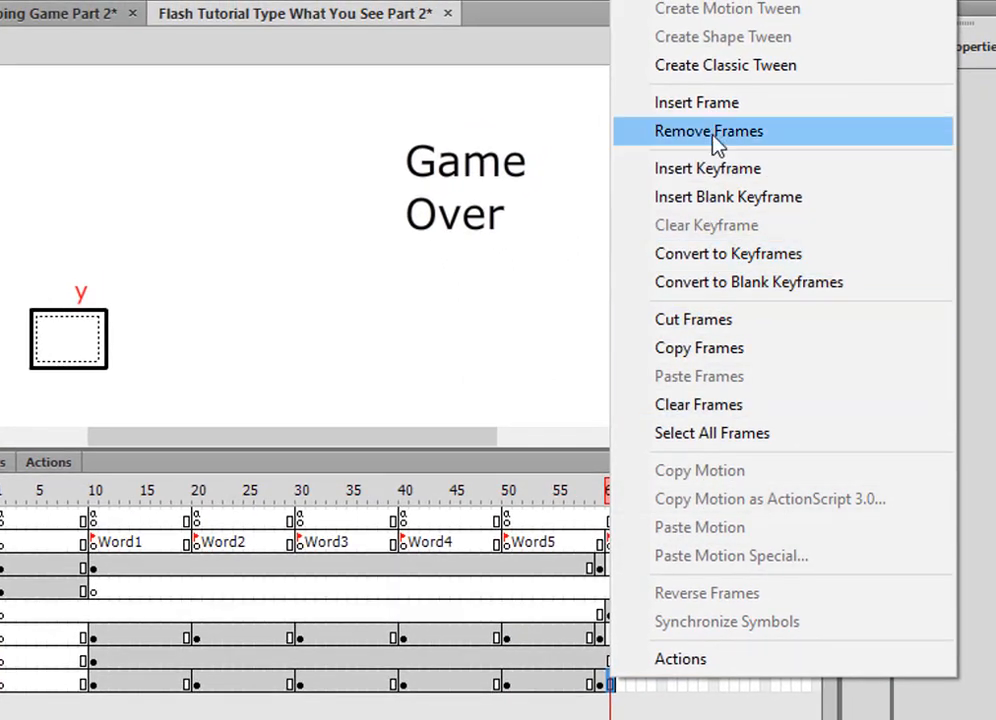
pyautogui.click(652, 135)
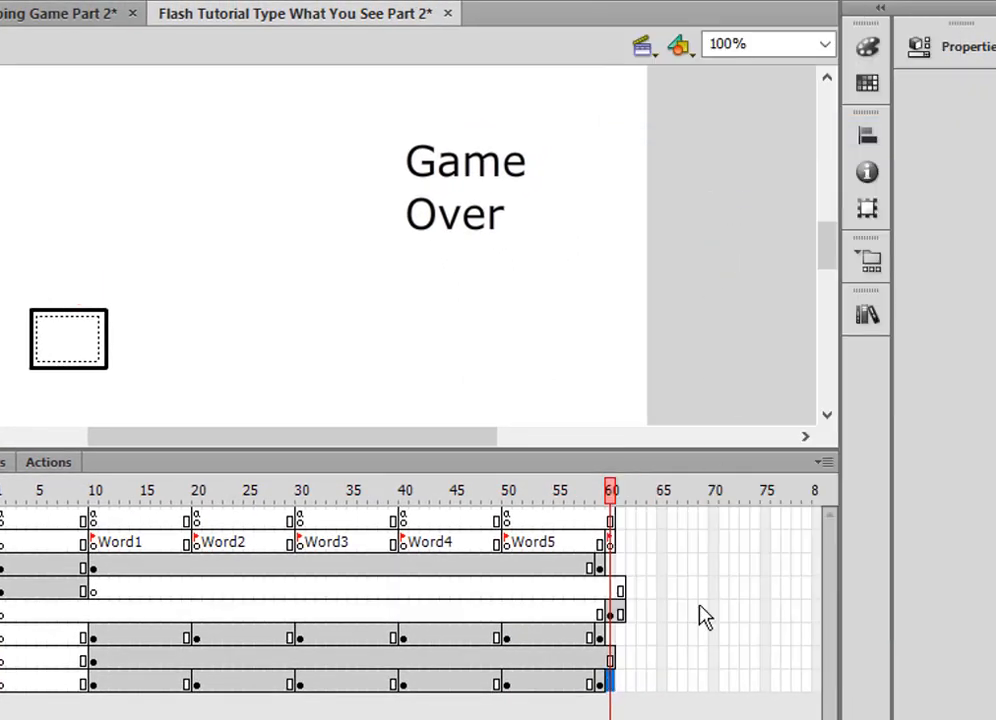
# Add a keyframe at frame 59 of the TextDy layer and remove its frame 60.
pyautogui.click(609, 653)
pyautogui.moveTo(608, 655); pyautogui.dragTo(602, 659)
pyautogui.click(611, 656)
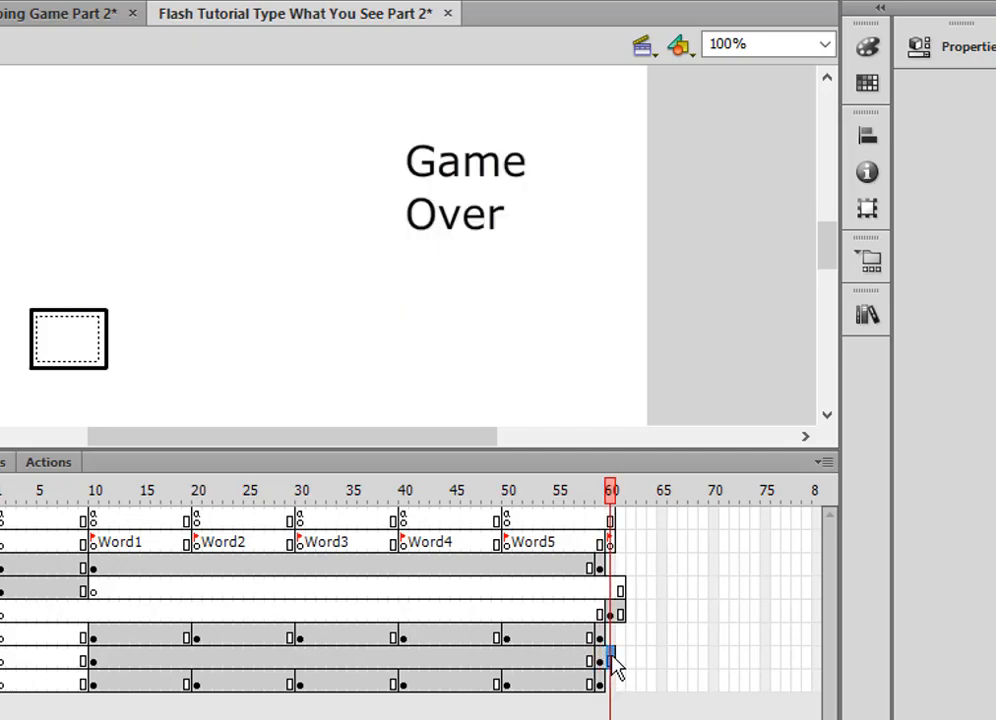
pyautogui.rightClick(615, 660)
pyautogui.click(712, 110)
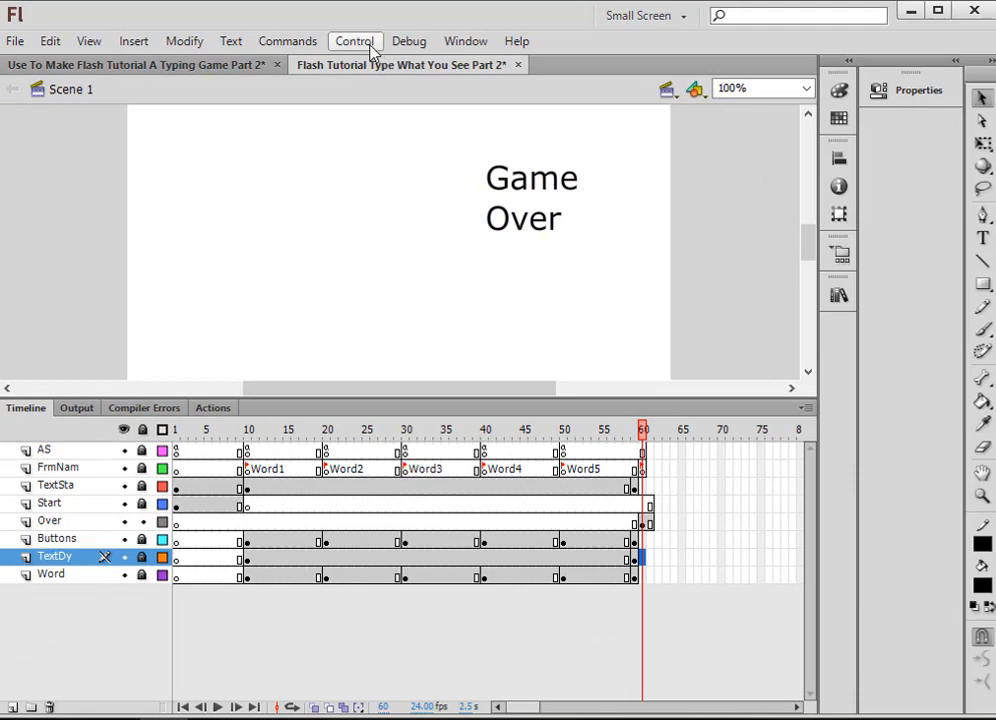
# Test the movie again, start the game, and answer the first two letters with w and e.
pyautogui.click(370, 46)
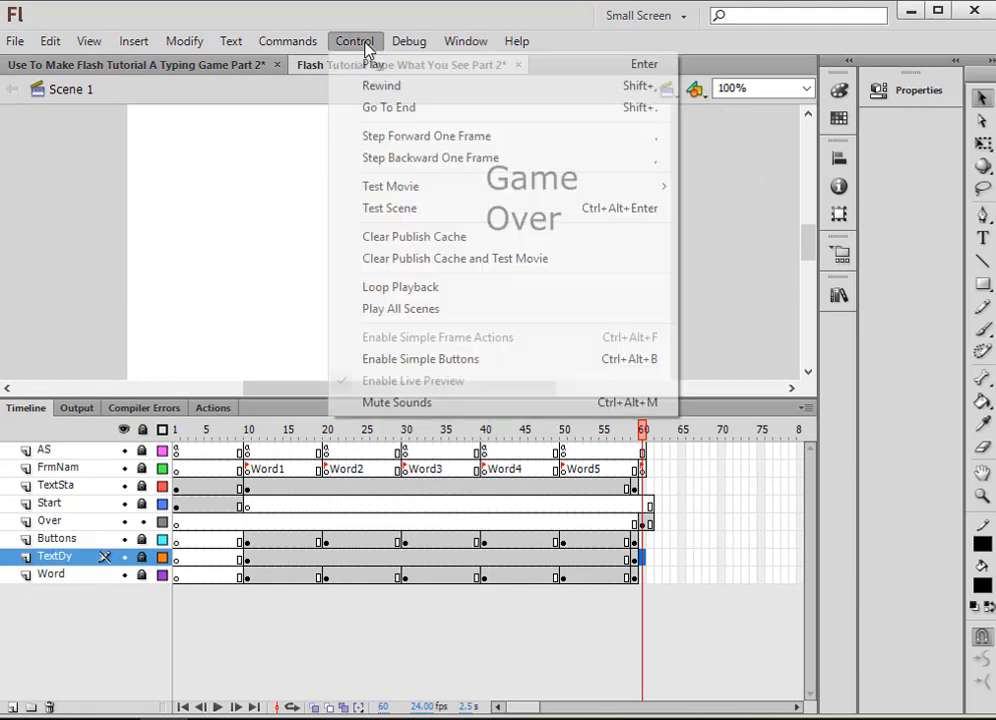
pyautogui.moveTo(369, 190)
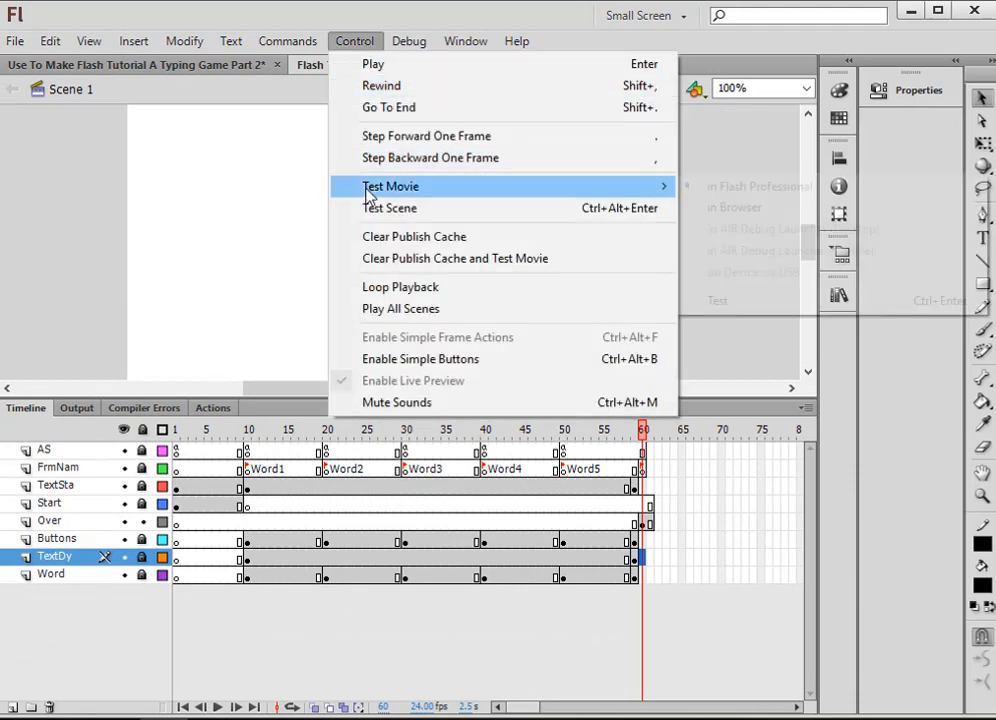
pyautogui.click(718, 300)
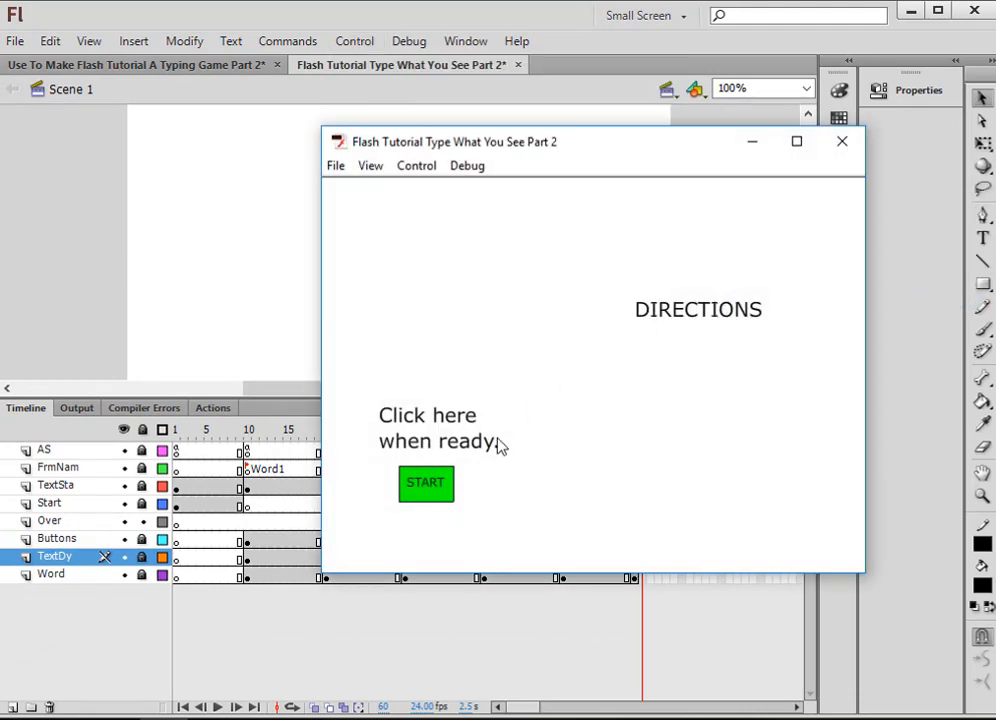
pyautogui.click(434, 492)
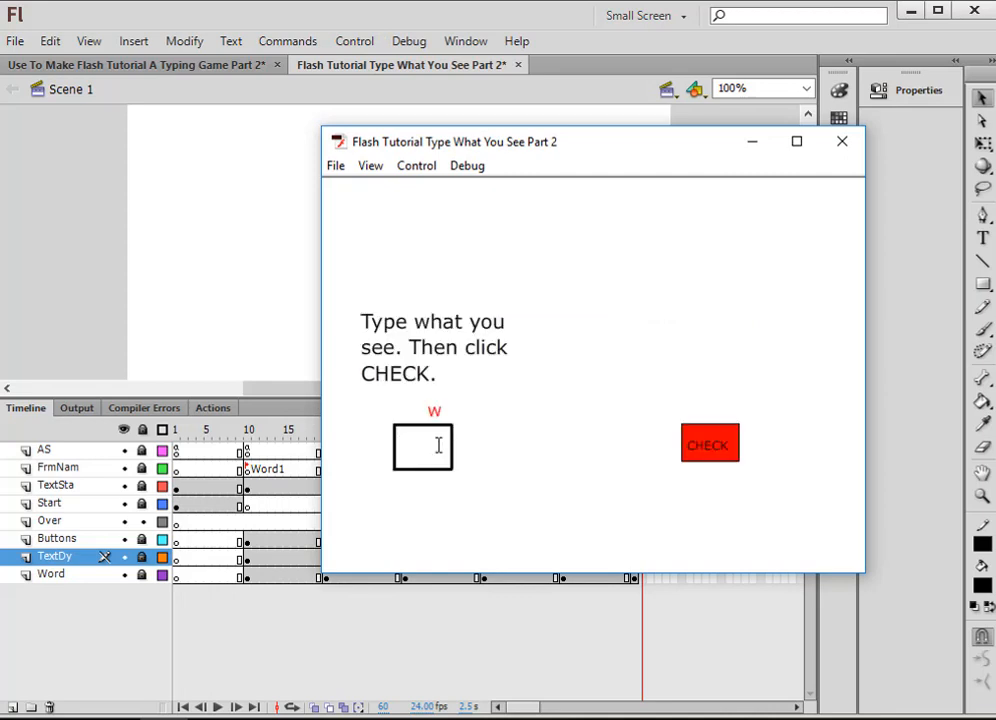
pyautogui.click(438, 445)
pyautogui.write('w')
pyautogui.click(707, 447)
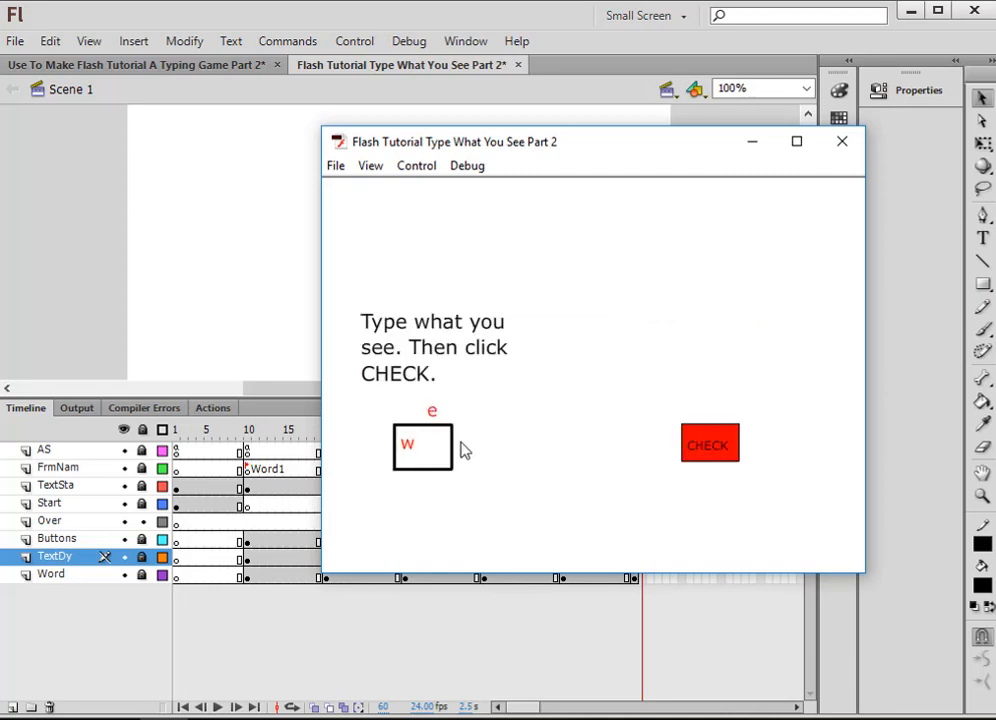
pyautogui.doubleClick(408, 445)
pyautogui.write('e')
pyautogui.click(720, 445)
# Play the game through to its end with the letters r, t and y, and close the test window.
pyautogui.doubleClick(406, 445)
pyautogui.write('r')
pyautogui.click(707, 447)
pyautogui.write('t')
pyautogui.click(690, 443)
pyautogui.doubleClick(403, 445)
pyautogui.write('y')
pyautogui.click(705, 446)
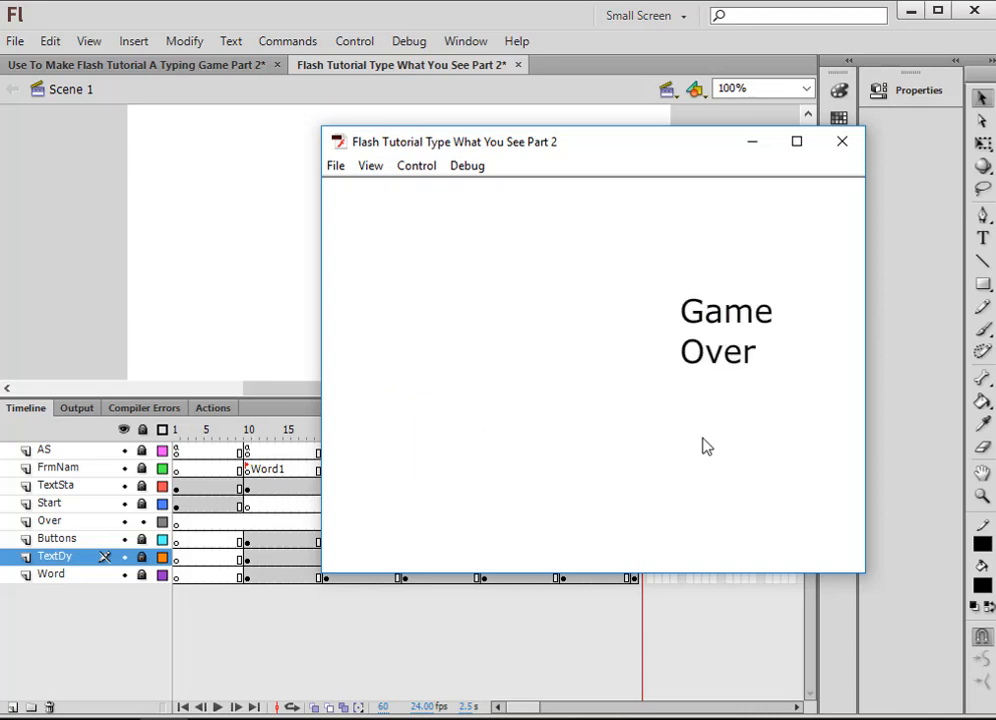
pyautogui.click(842, 141)
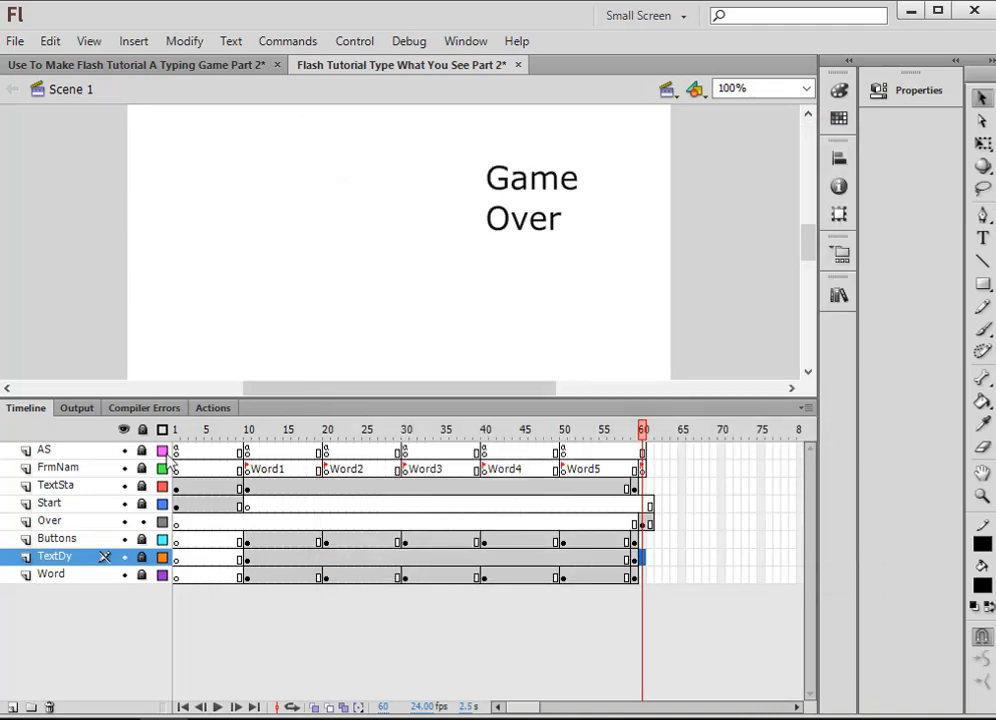
# Save the document in the BITS folder as "Flash Tutorial Type What You See Part 2", replacing the existing file.
pyautogui.click(16, 42)
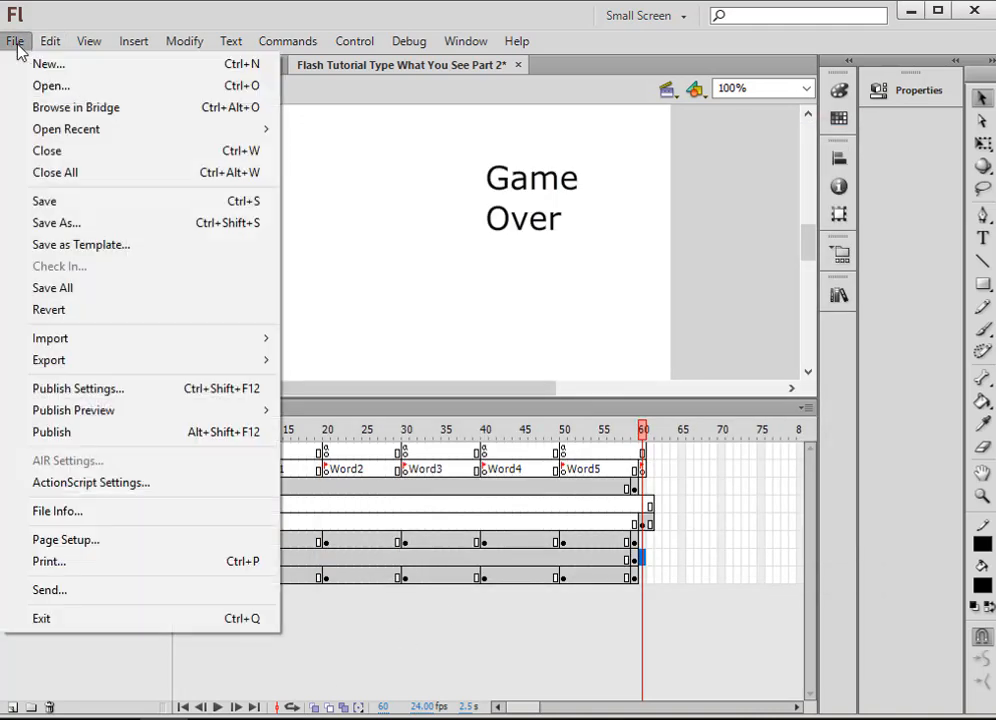
pyautogui.click(40, 223)
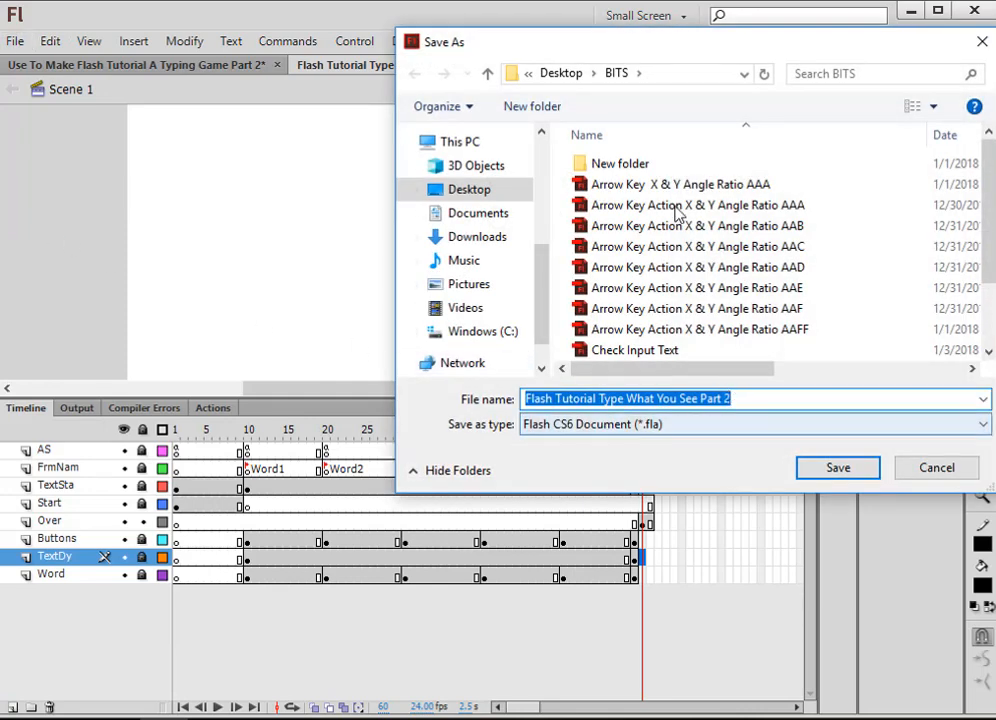
pyautogui.click(860, 474)
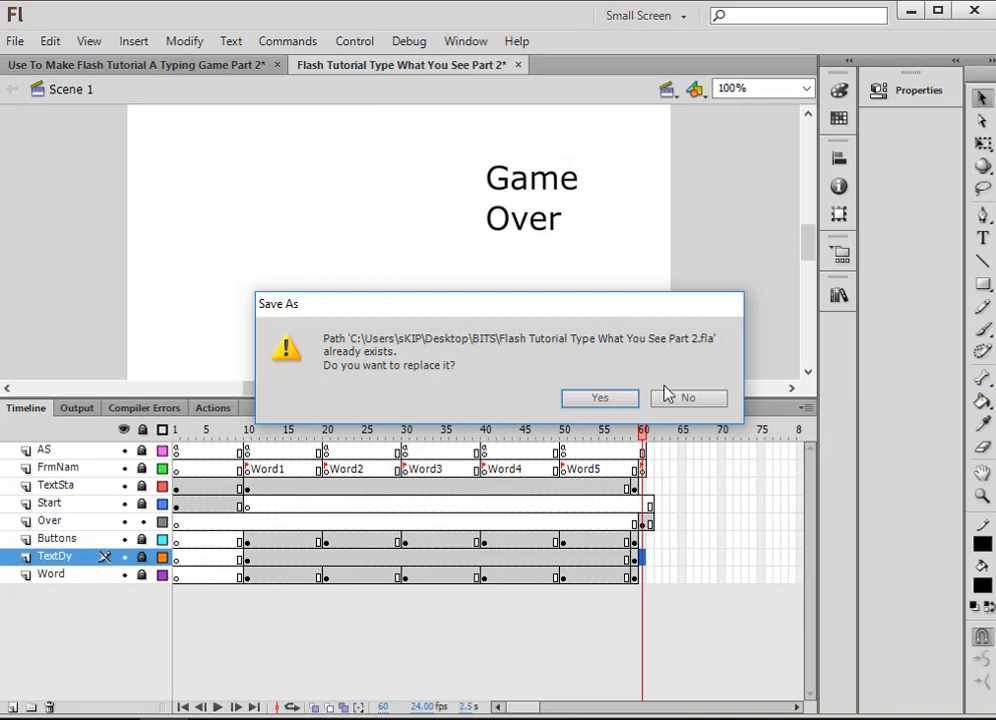
pyautogui.click(610, 400)
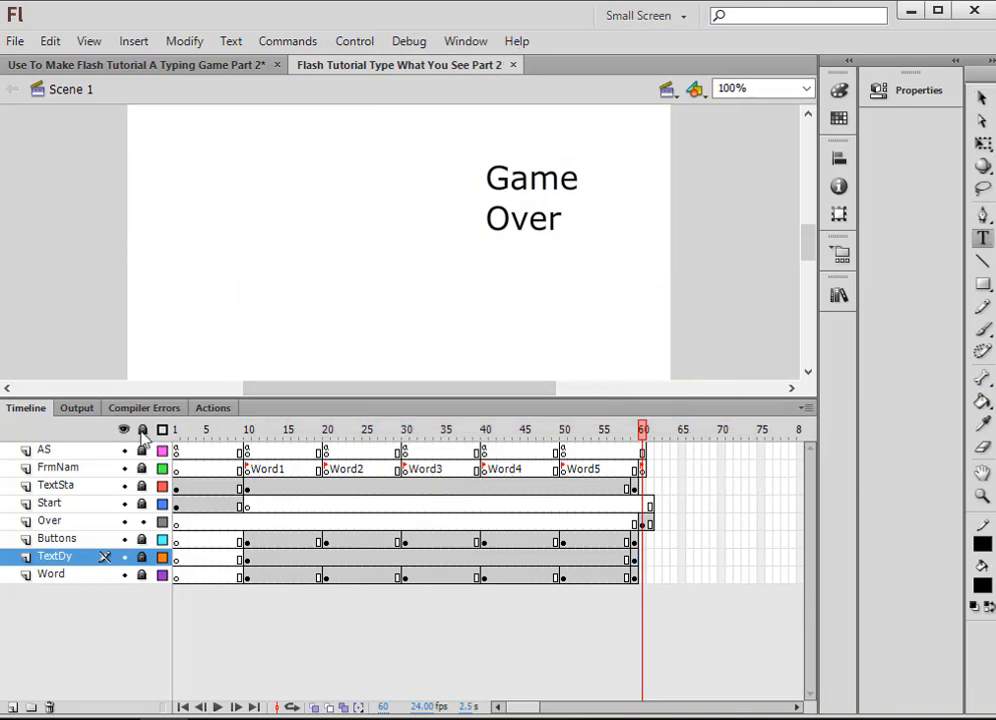
# Add a new layer named Score directly above the TextSta layer and go to its first frame.
pyautogui.click(32, 487)
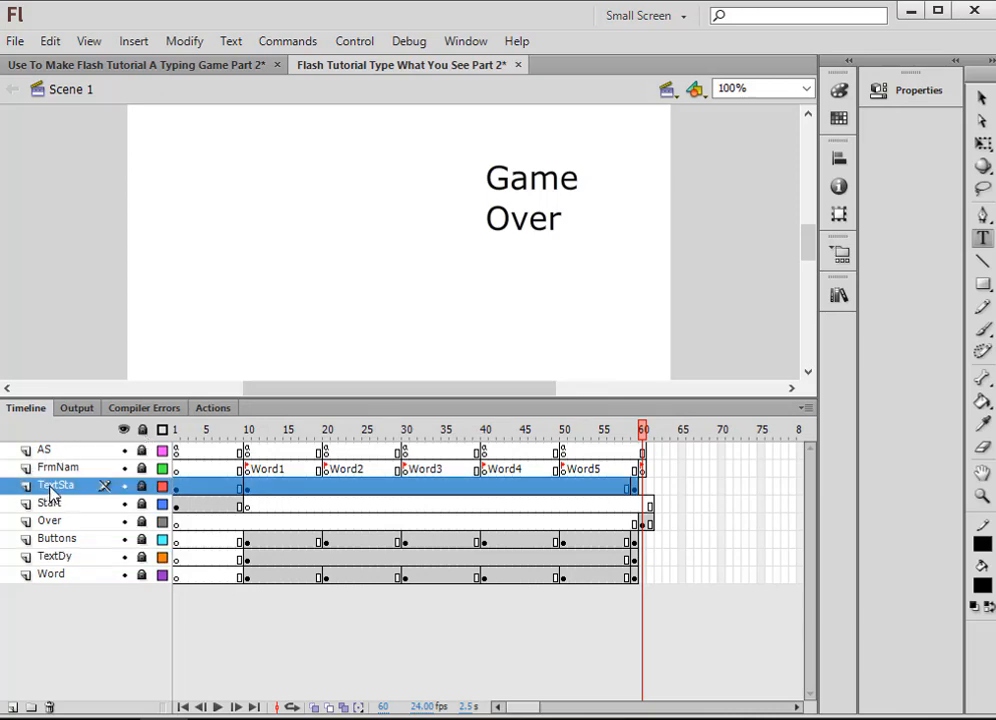
pyautogui.click(13, 707)
pyautogui.doubleClick(66, 486)
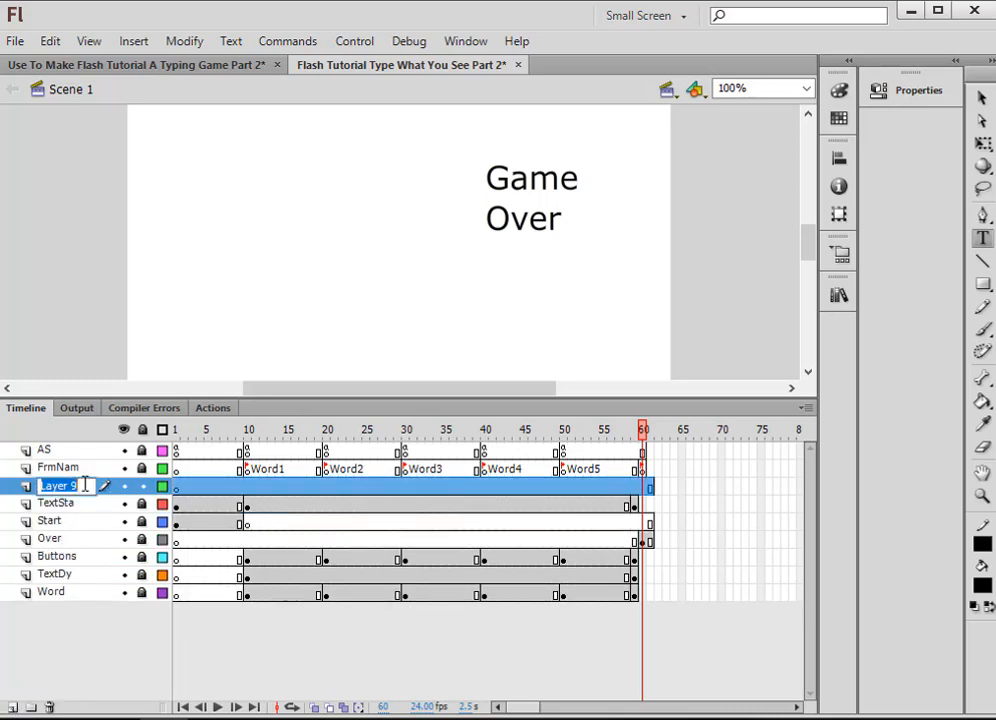
pyautogui.write('Score')
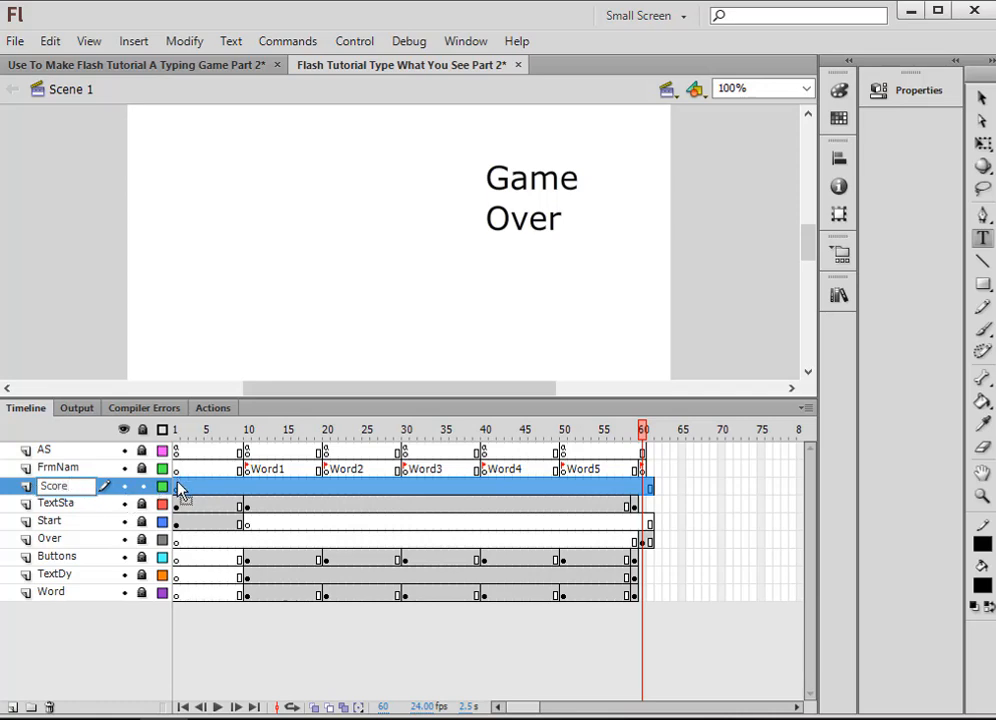
pyautogui.click(180, 488)
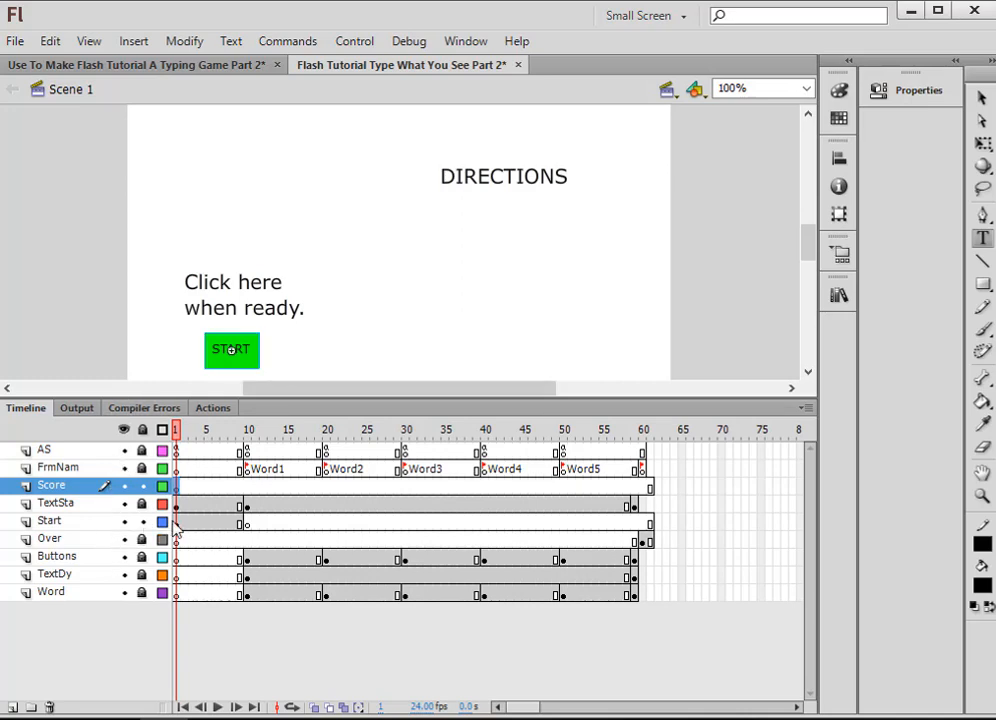
# Lock the Start layer and unlock the TextSta layer, leaving nothing selected on the stage.
pyautogui.click(176, 521)
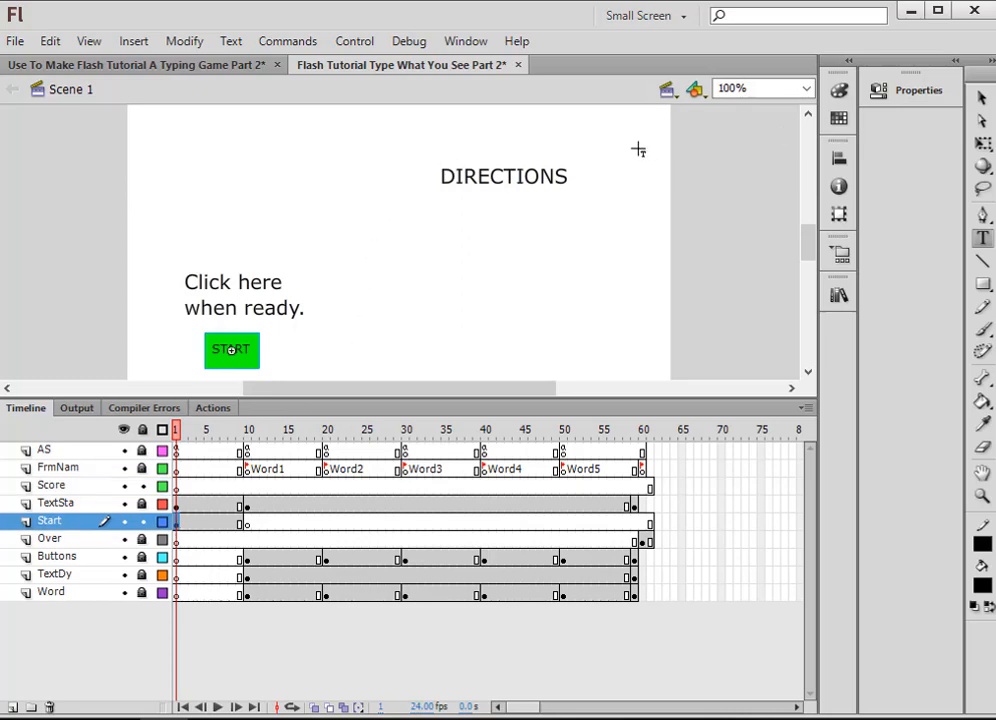
pyautogui.click(983, 100)
pyautogui.click(421, 144)
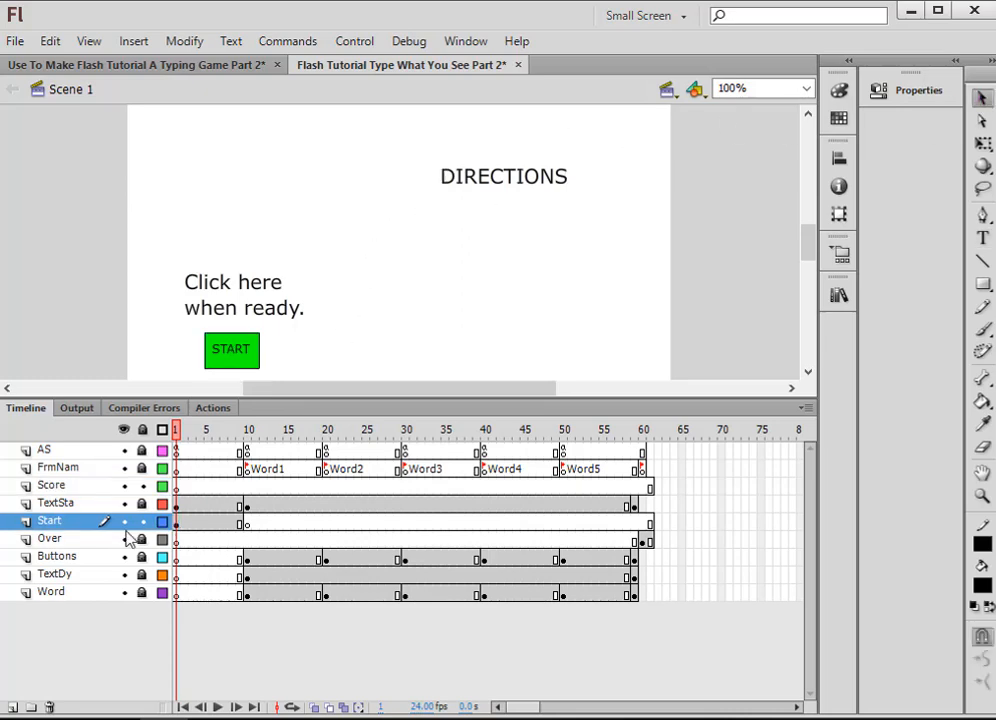
pyautogui.click(142, 522)
pyautogui.click(142, 502)
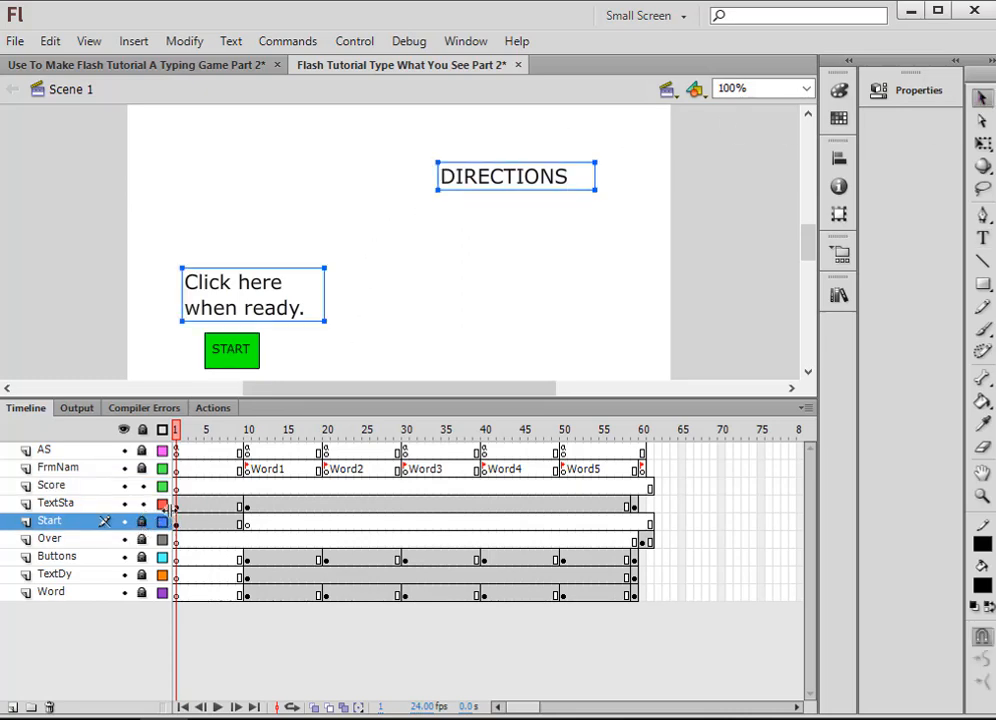
pyautogui.click(386, 331)
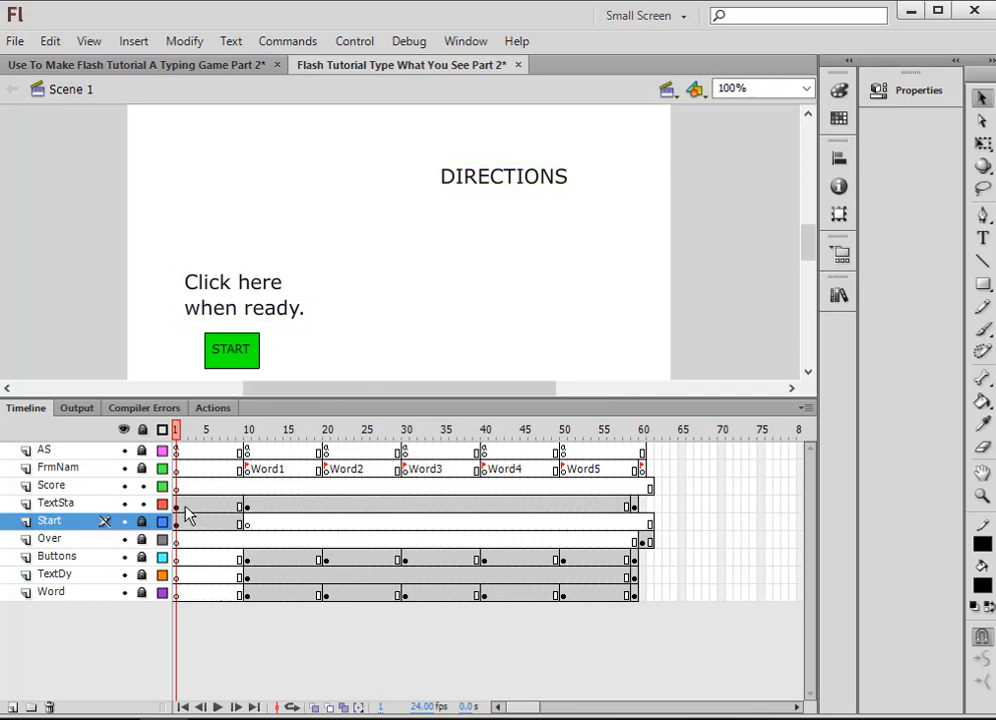
# Move the DIRECTIONS text in frame 1 of TextSta straight down to free space above it, and lock the layer again.
pyautogui.click(177, 505)
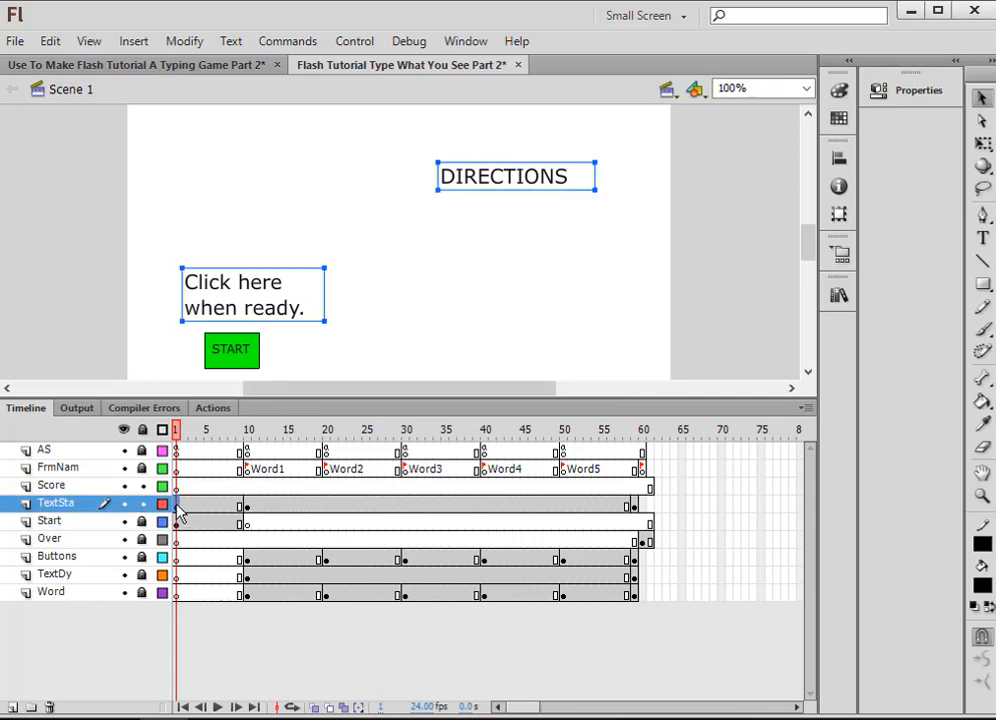
pyautogui.moveTo(411, 149); pyautogui.dragTo(618, 218)
pyautogui.press('Down')
pyautogui.press('Down')
pyautogui.press('Down')
pyautogui.press('Down')
pyautogui.press('Down')
pyautogui.press('Down')
pyautogui.press('Down')
pyautogui.press('Down')
pyautogui.press('Down')
pyautogui.press('Down')
pyautogui.press('Down')
pyautogui.press('Down')
pyautogui.press('Down')
pyautogui.press('Down')
pyautogui.press('Down')
pyautogui.press('Down')
pyautogui.press('Down')
pyautogui.press('Down')
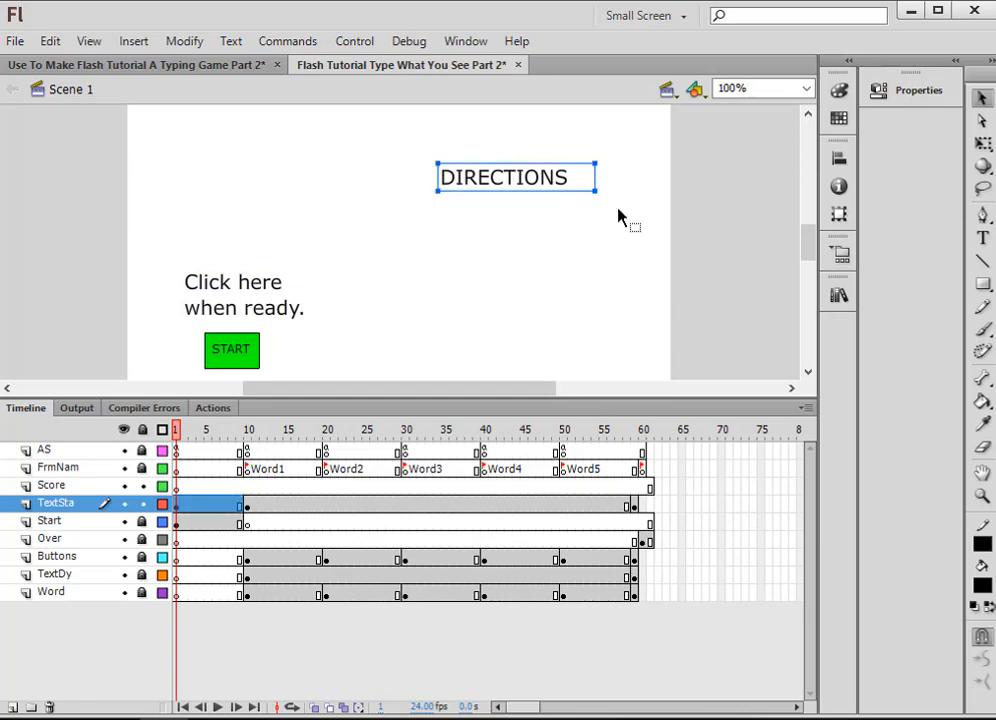
pyautogui.press('Down')
pyautogui.press('Down')
pyautogui.press('Down')
pyautogui.press('Down')
pyautogui.press('Down')
pyautogui.press('Down')
pyautogui.press('Down')
pyautogui.press('Down')
pyautogui.press('Down')
pyautogui.press('Down')
pyautogui.press('Down')
pyautogui.press('Down')
pyautogui.press('Down')
pyautogui.press('Down')
pyautogui.press('Down')
pyautogui.press('Down')
pyautogui.press('Down')
pyautogui.press('Down')
pyautogui.press('Down')
pyautogui.press('Down')
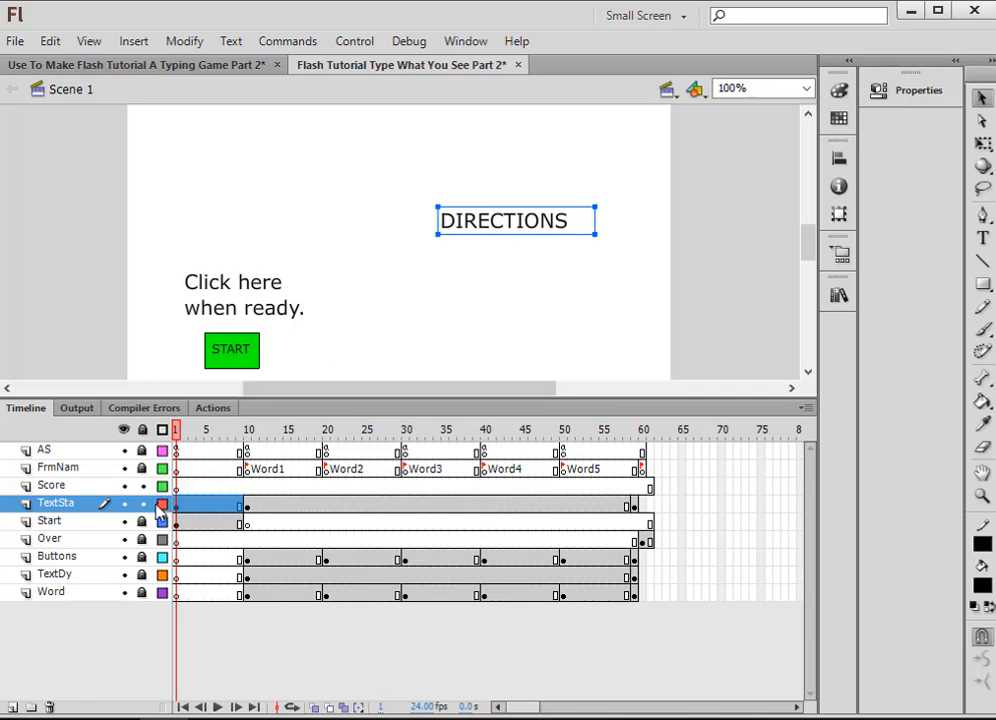
pyautogui.click(142, 503)
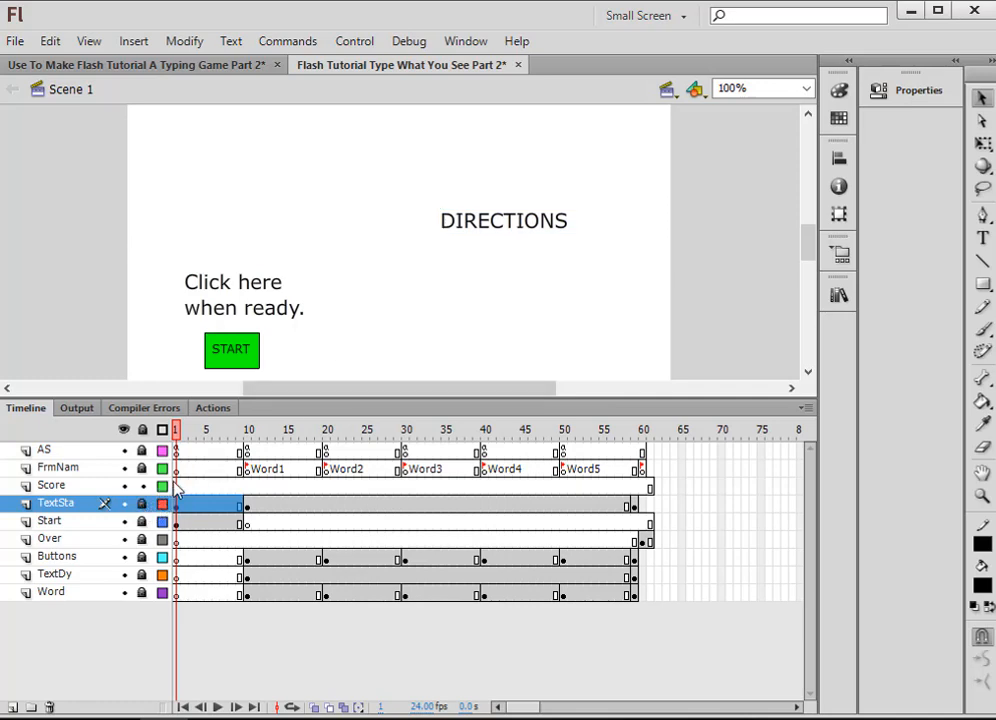
# Set up the Text tool for Dynamic Text at 30 pt on frame 1 of the Score layer.
pyautogui.click(176, 487)
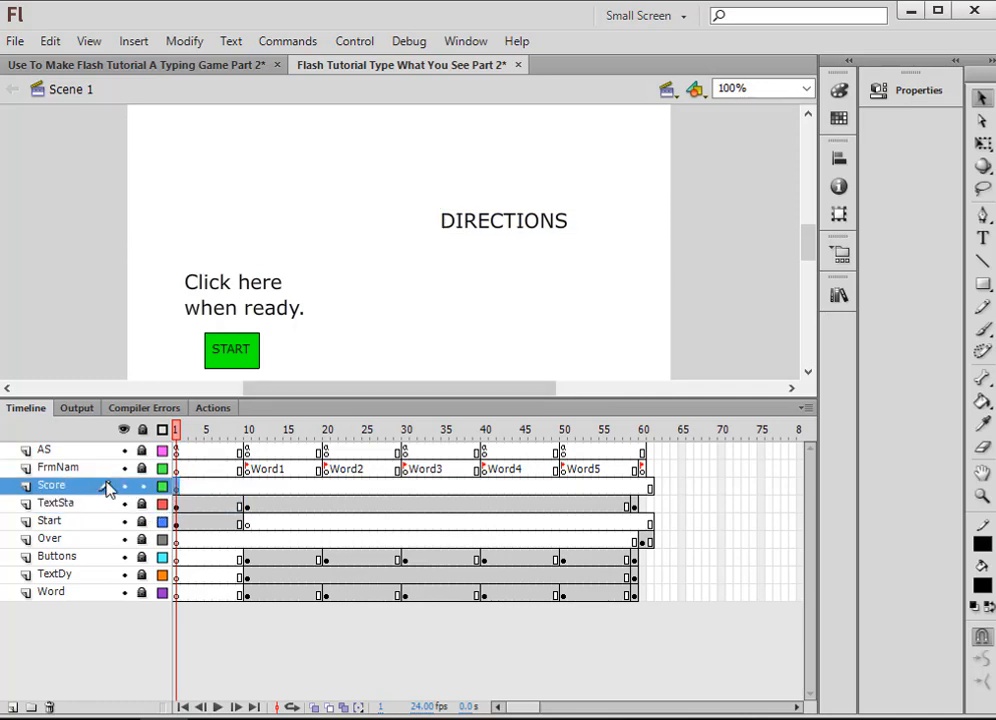
pyautogui.click(980, 240)
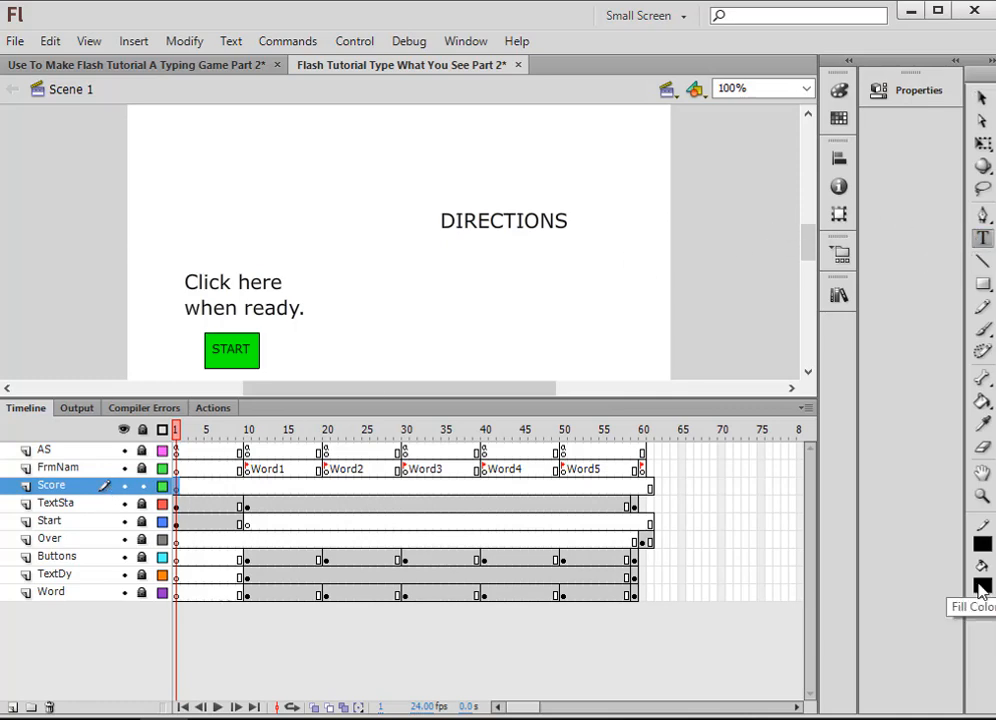
pyautogui.click(880, 92)
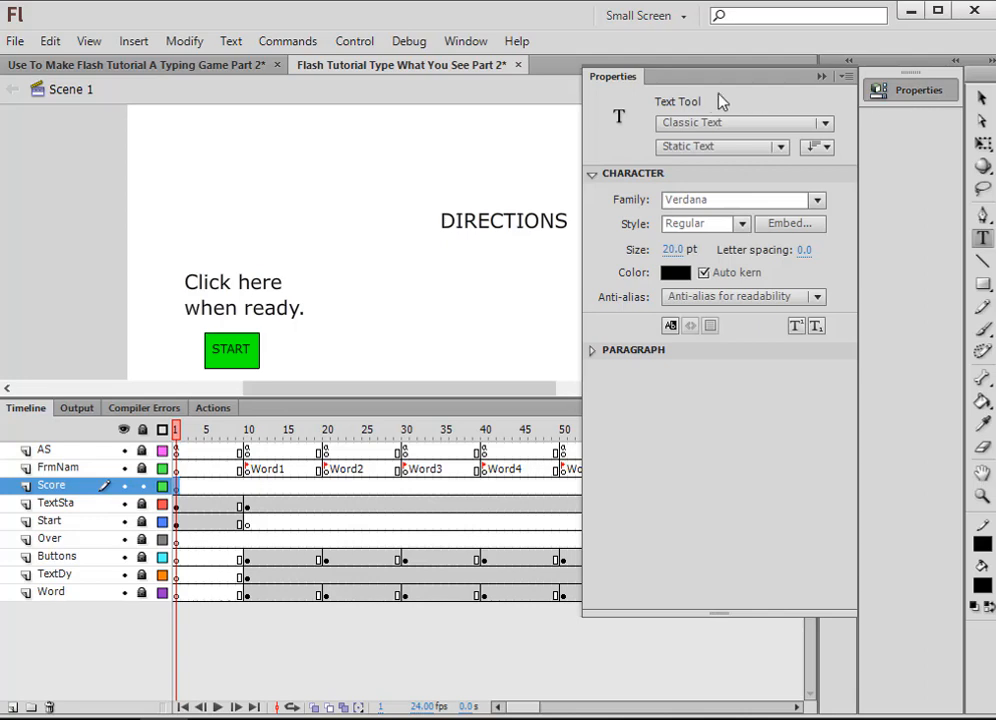
pyautogui.click(780, 148)
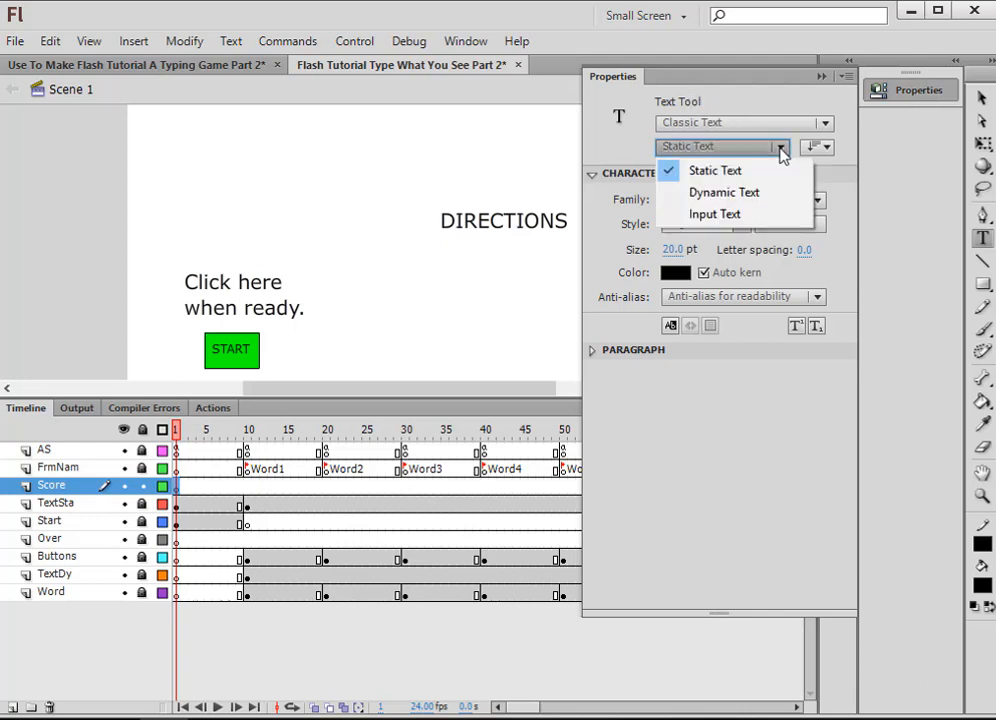
pyautogui.click(728, 195)
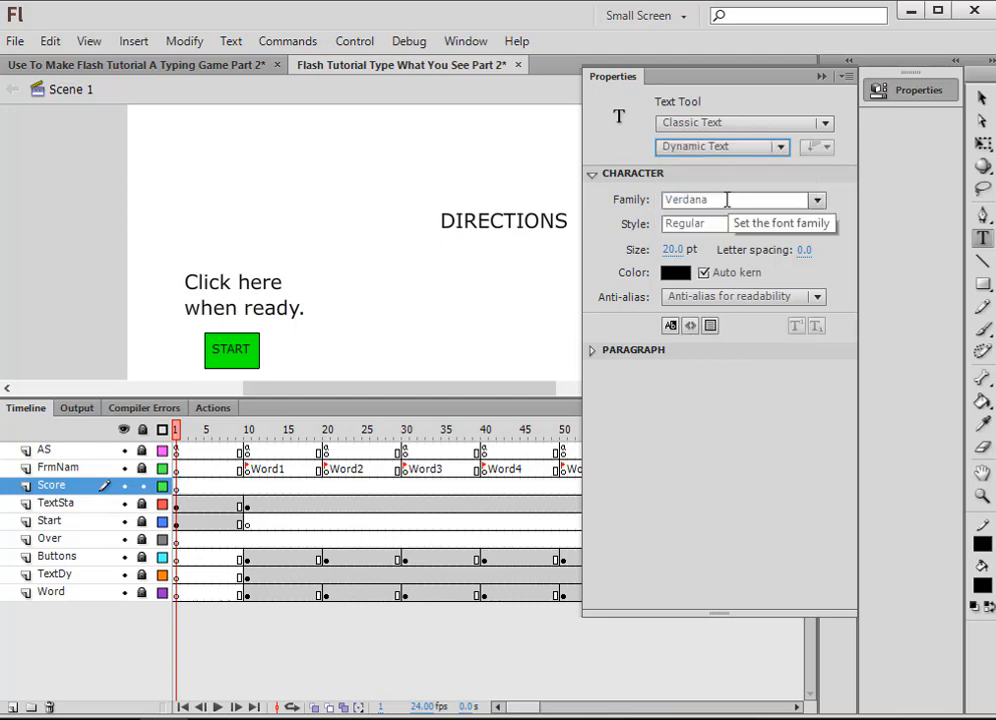
pyautogui.click(671, 251)
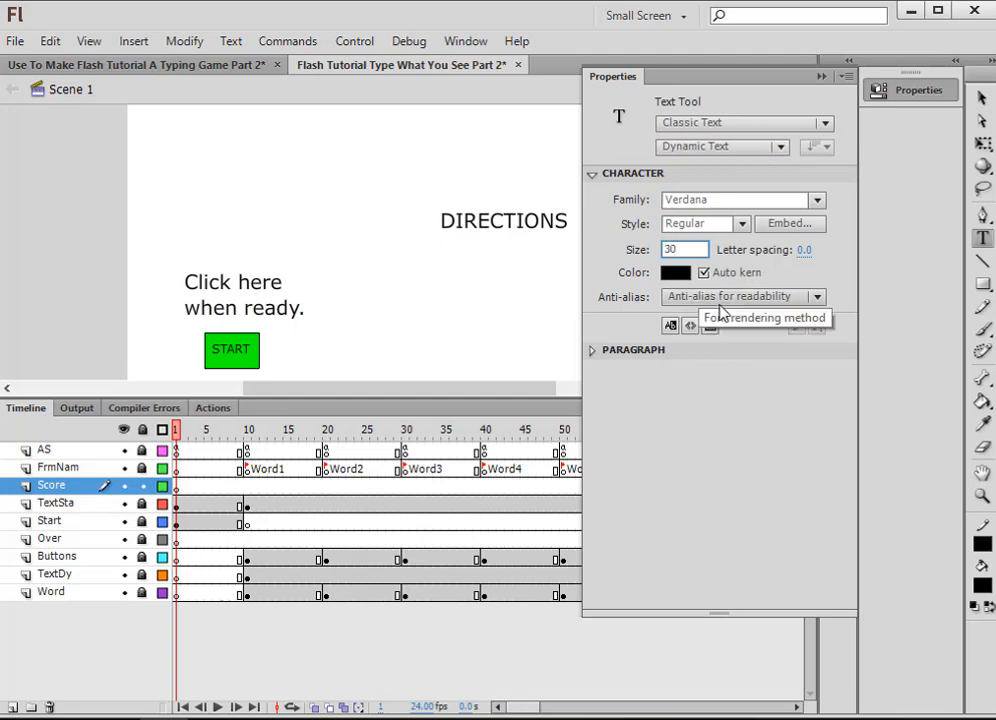
# Draw a dynamic text field above the DIRECTIONS text and enter 000 in it.
pyautogui.click(421, 155)
pyautogui.moveTo(421, 150); pyautogui.dragTo(524, 156)
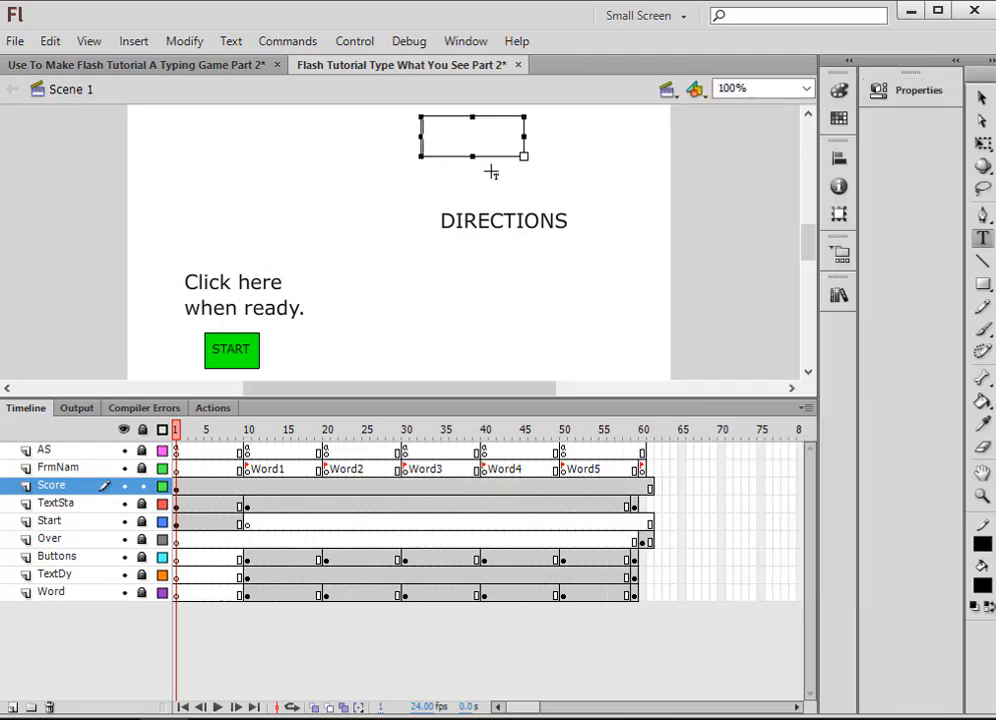
pyautogui.write('000')
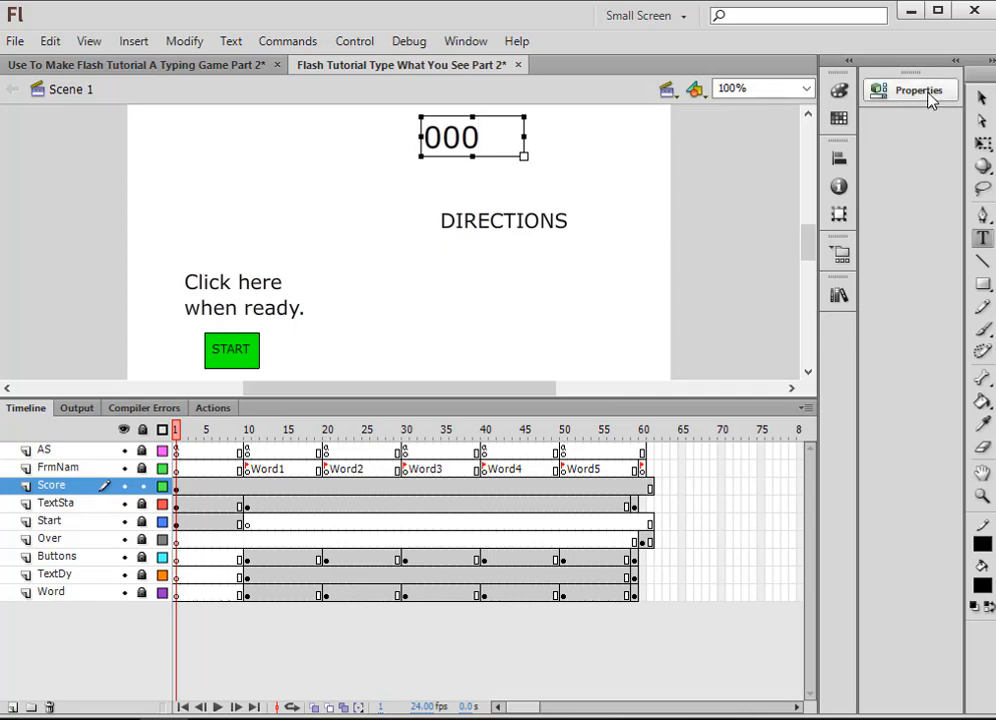
# Give the score text field the instance name Score_txt.
pyautogui.click(895, 108)
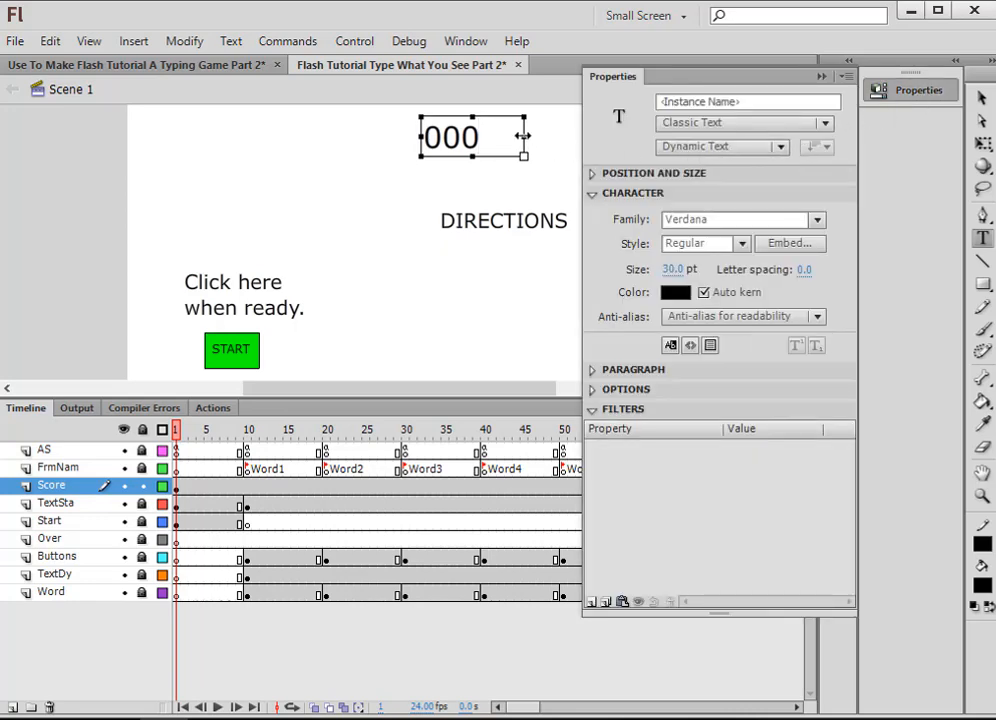
pyautogui.click(671, 100)
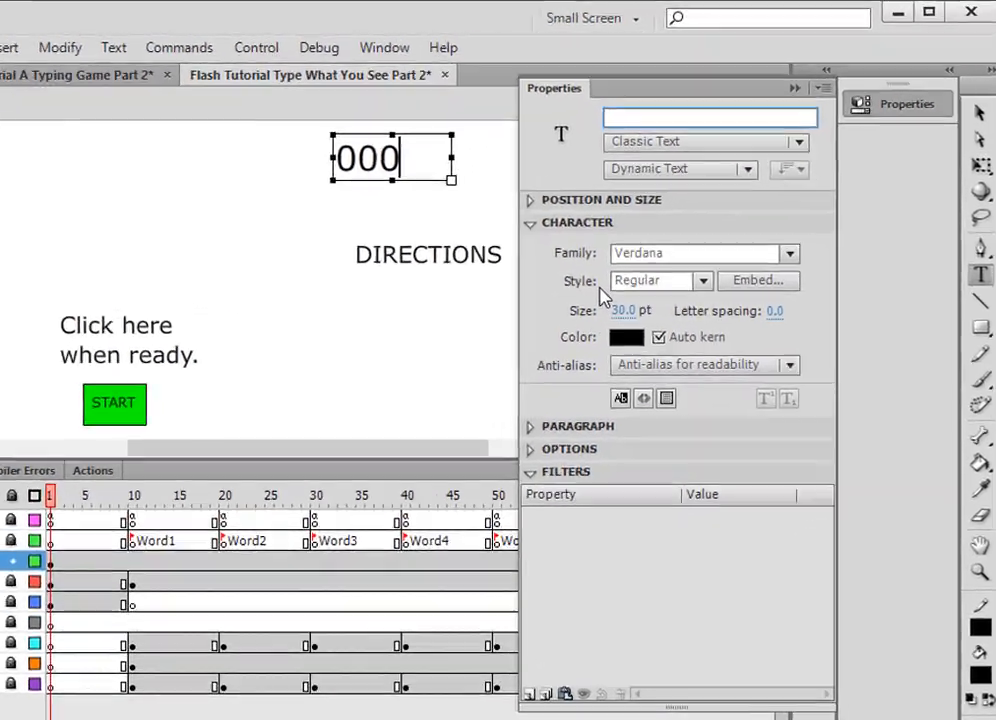
pyautogui.write('Score_txt')
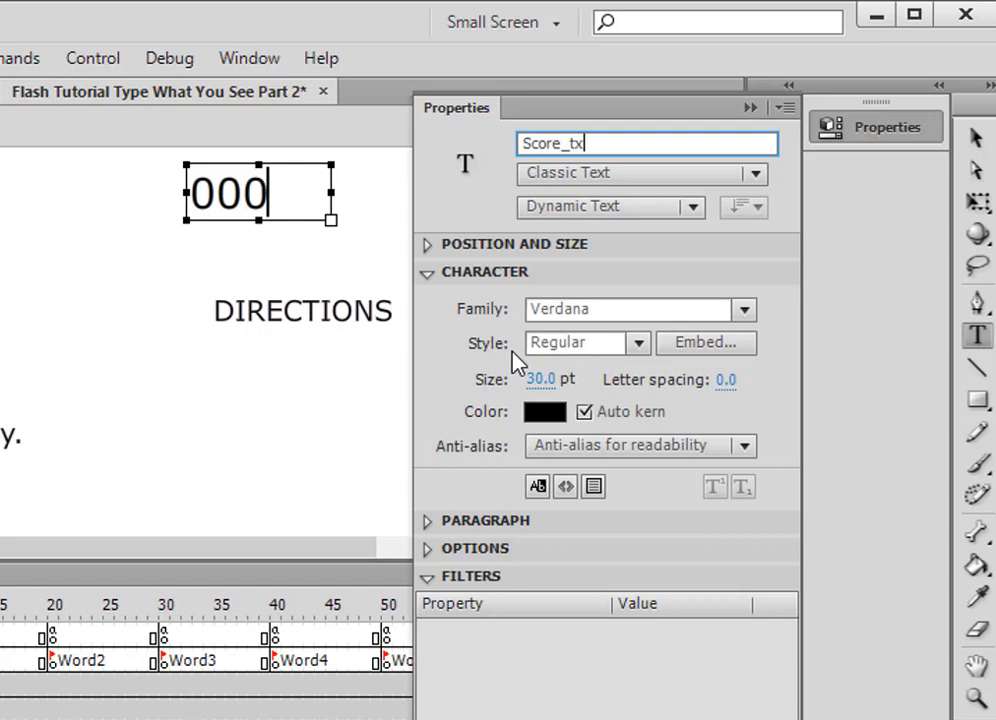
pyautogui.click(751, 107)
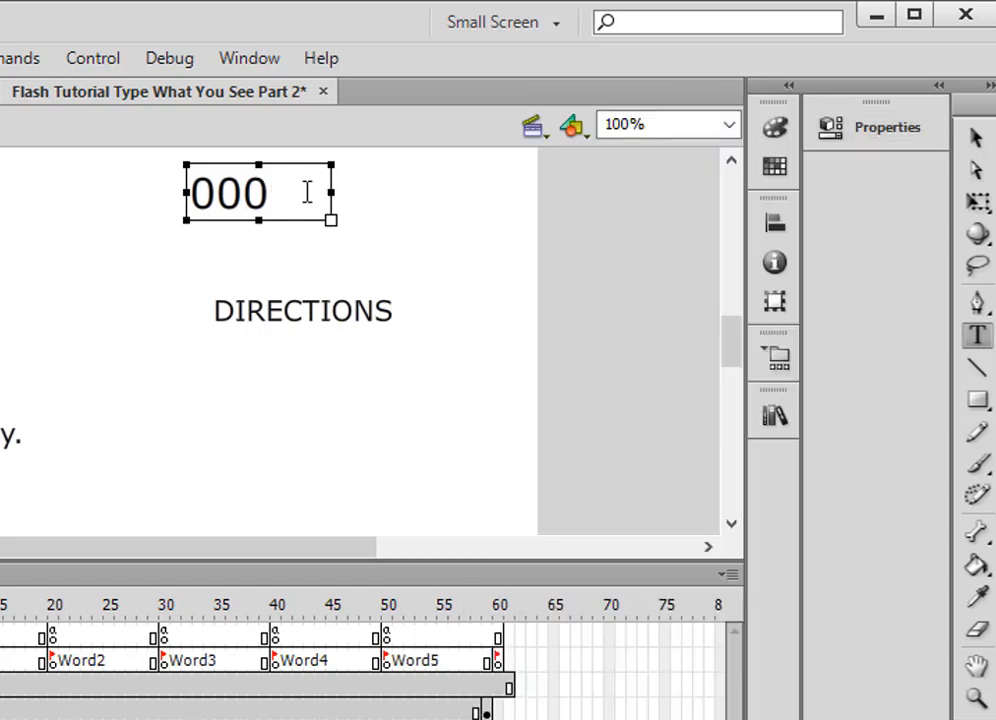
# Narrow the score text field and add a fourth zero so it reads 0000.
pyautogui.click(329, 205)
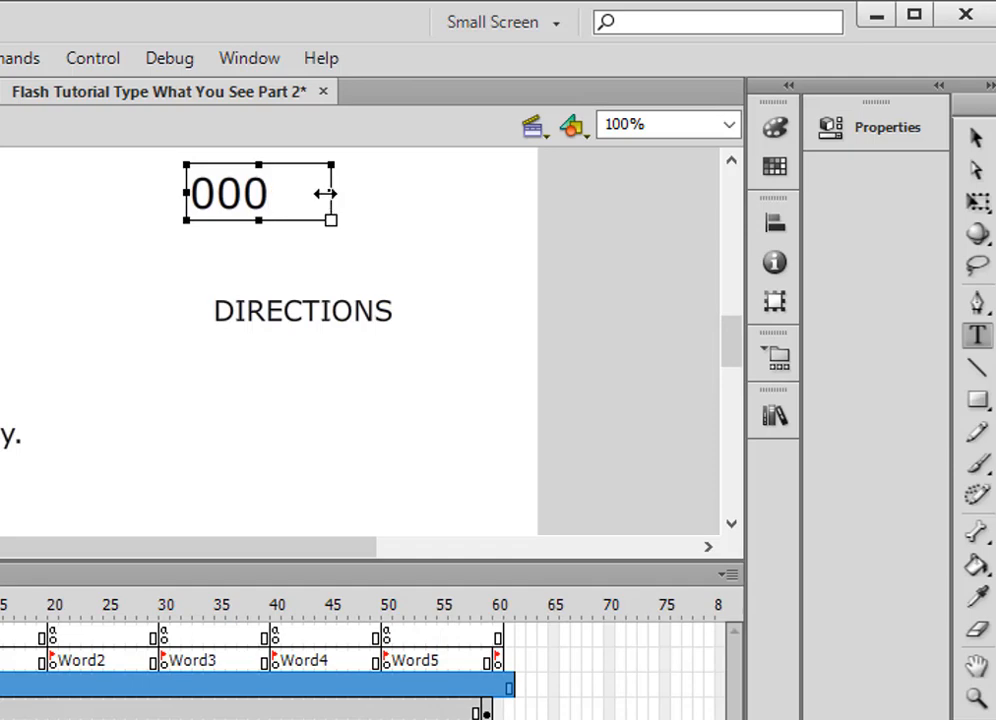
pyautogui.moveTo(325, 193); pyautogui.dragTo(299, 193)
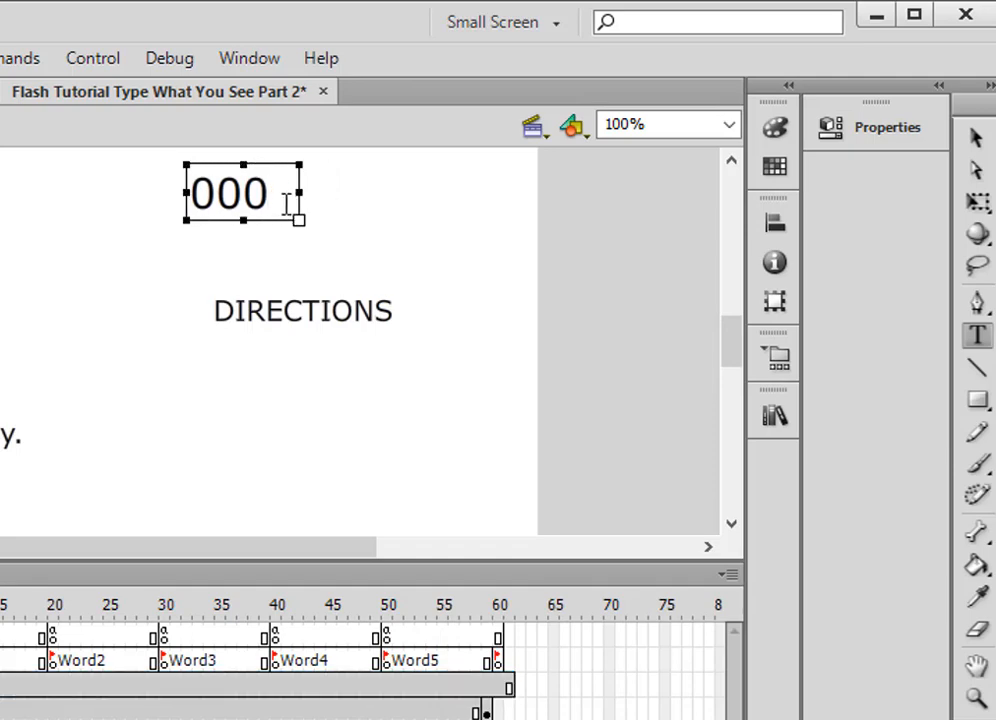
pyautogui.click(287, 203)
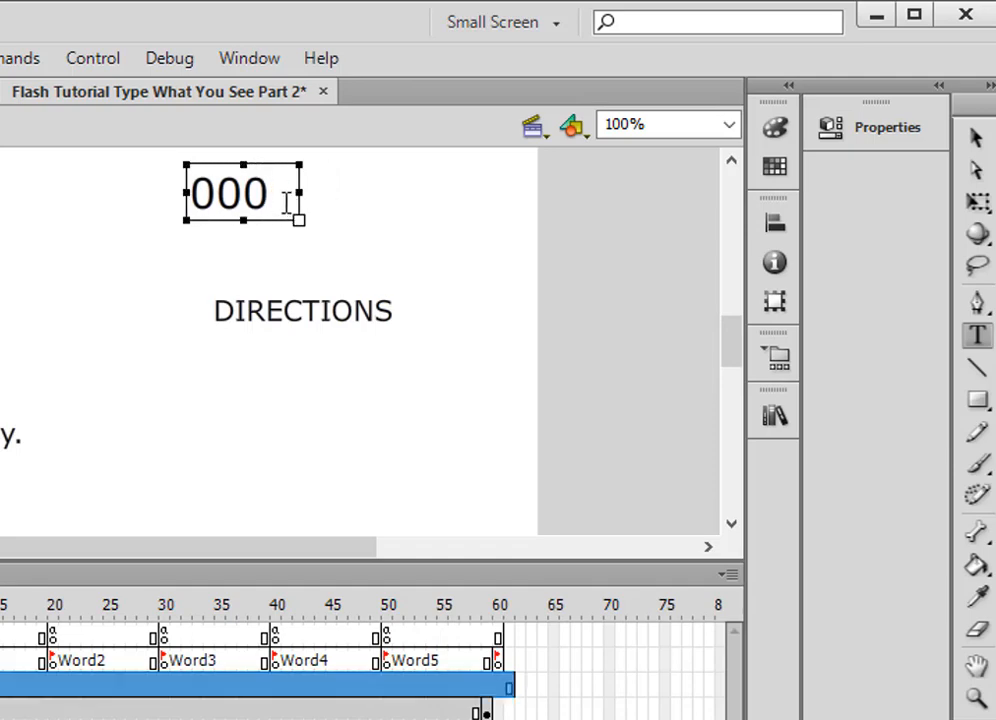
pyautogui.write('0')
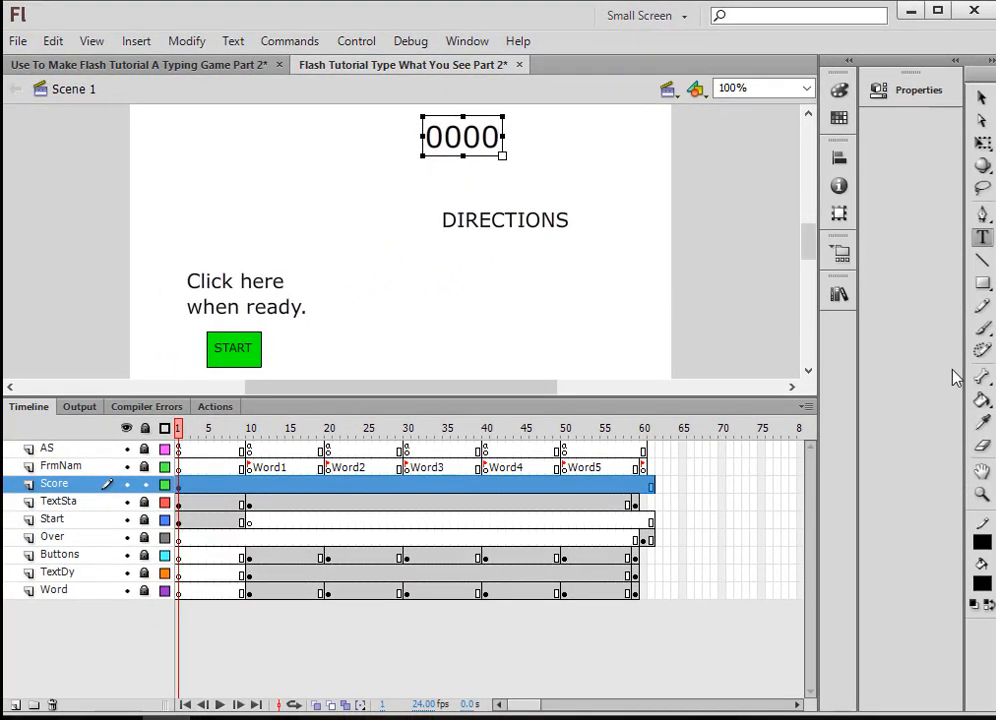
# Draw a rectangle with no fill and a thick black outline as a frame around the 0000 score field.
pyautogui.click(980, 286)
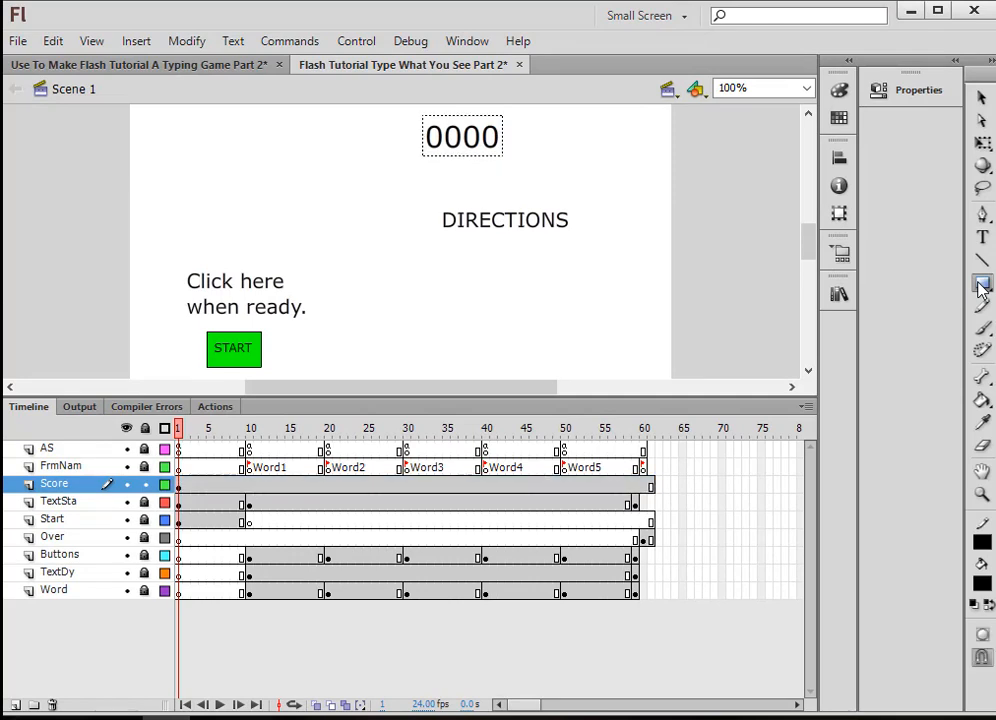
pyautogui.click(982, 584)
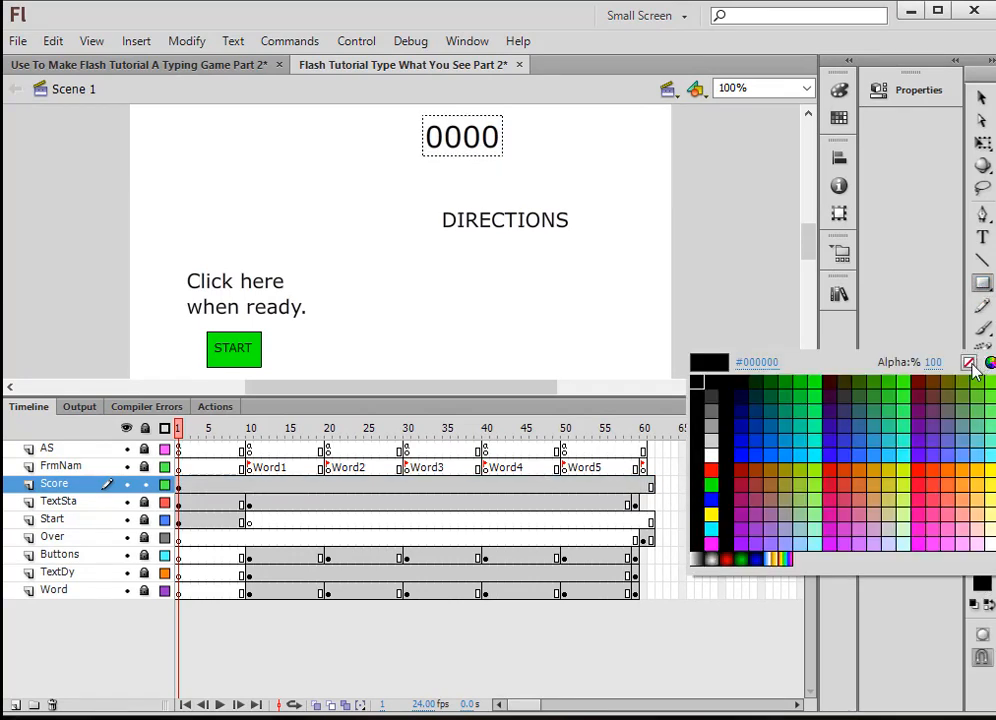
pyautogui.click(970, 363)
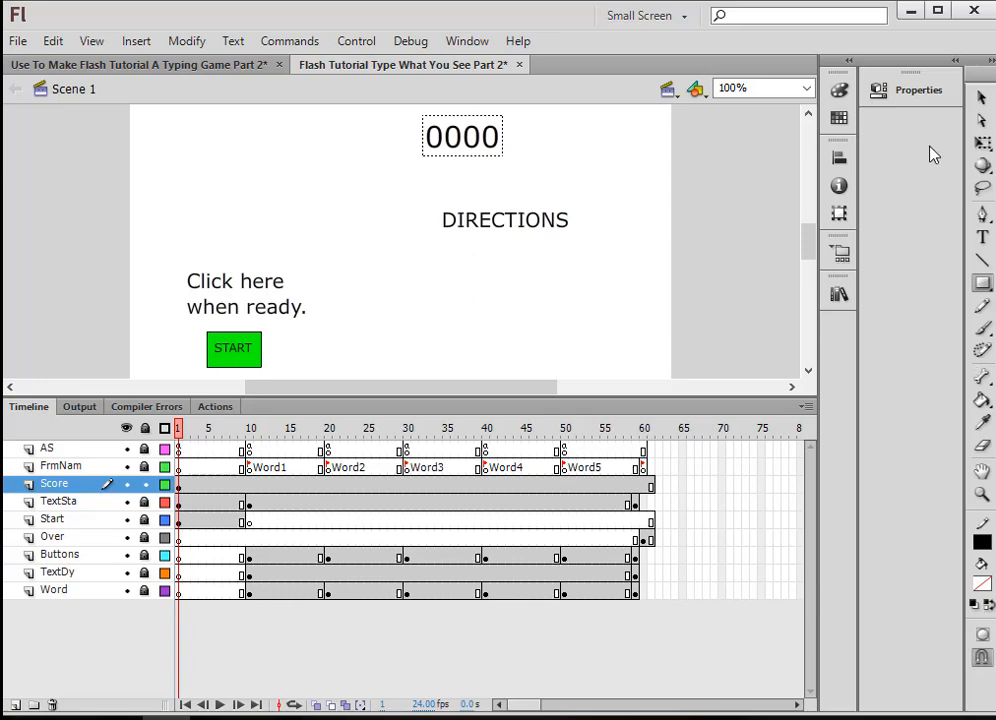
pyautogui.click(907, 94)
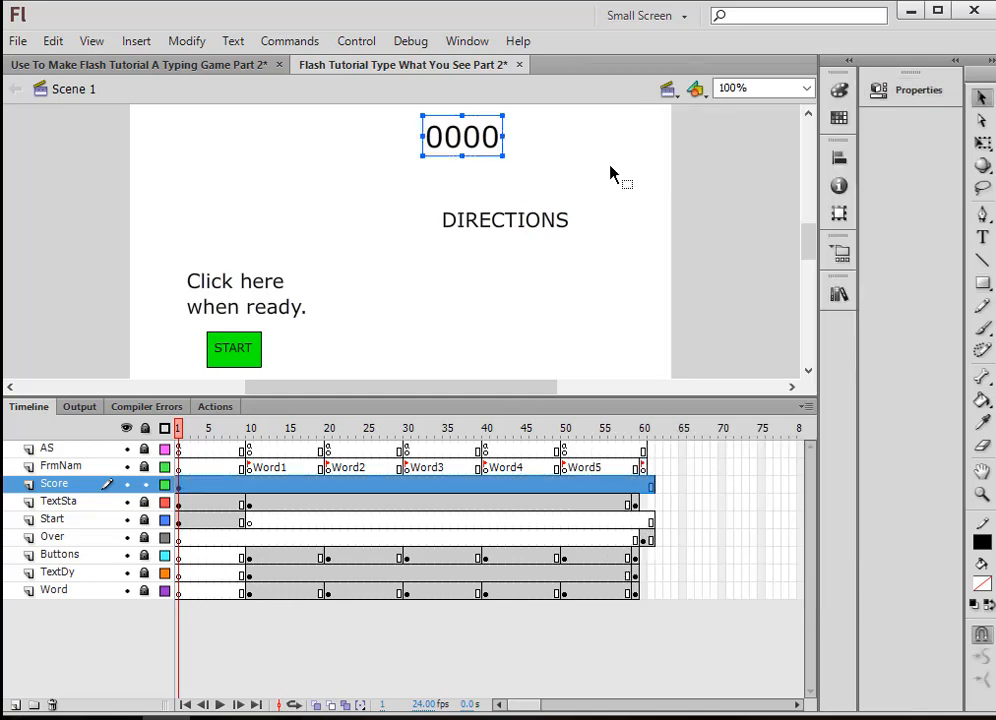
pyautogui.click(612, 166)
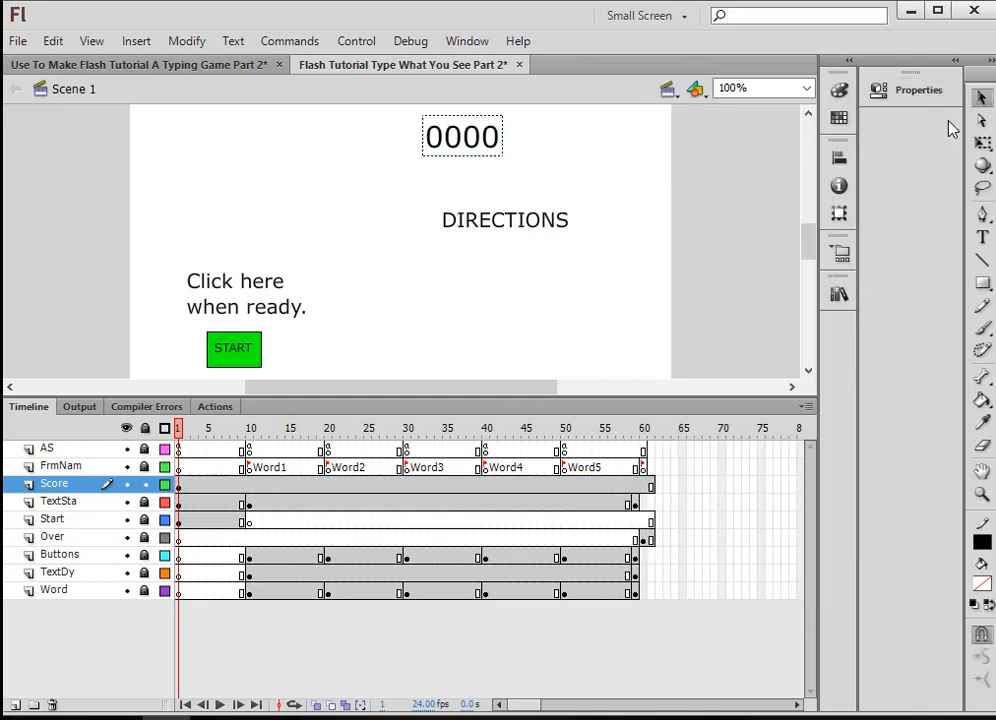
pyautogui.click(983, 285)
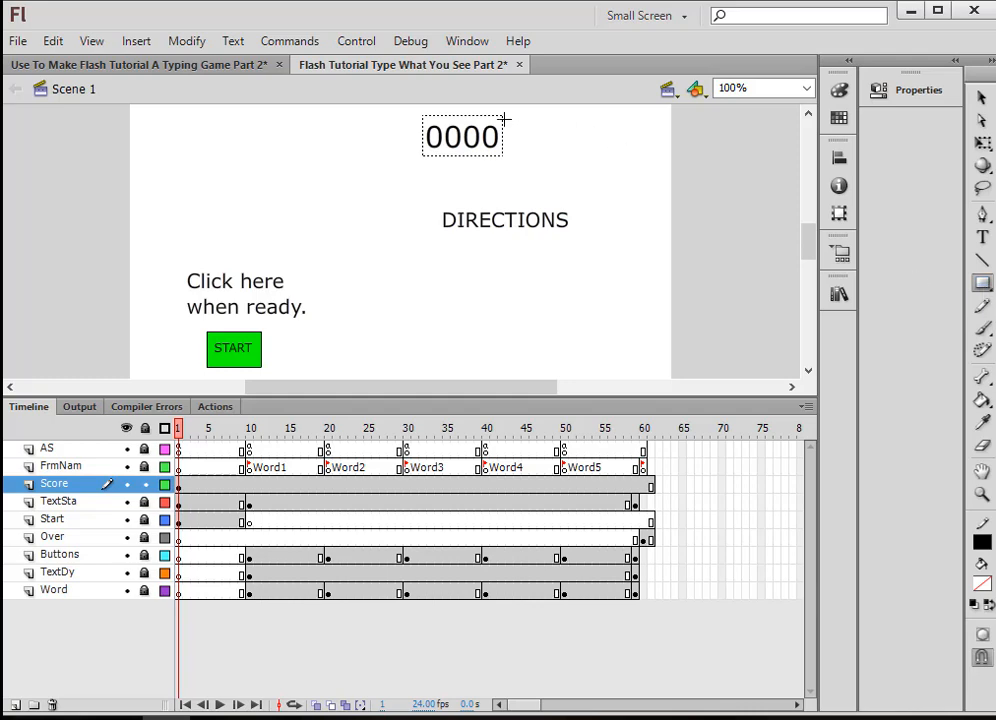
pyautogui.moveTo(420, 111)
pyautogui.mouseDown()
pyautogui.moveTo(469, 156)
pyautogui.moveTo(507, 160)
pyautogui.mouseUp()
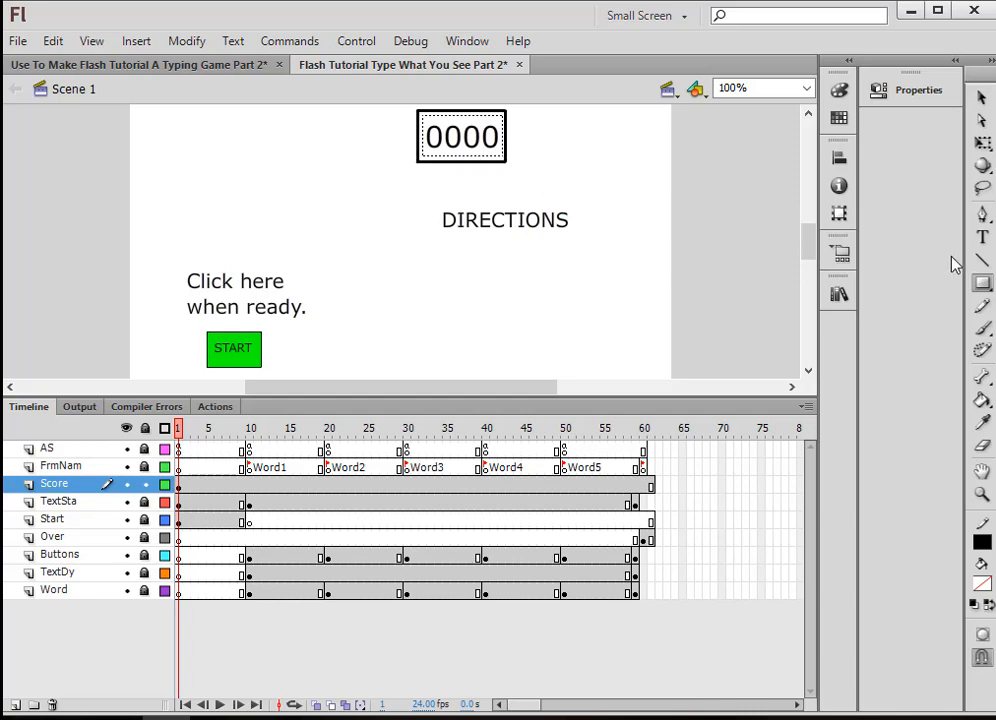
# Add a static text label reading SCORE and place it just left of the framed 0000 score field.
pyautogui.click(982, 237)
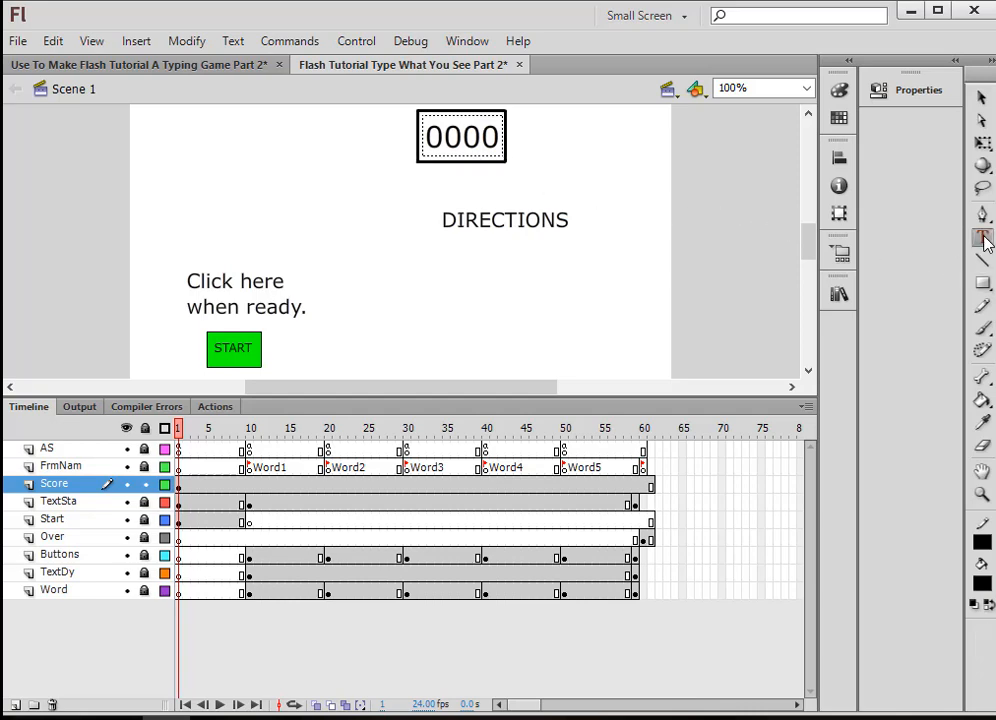
pyautogui.click(938, 96)
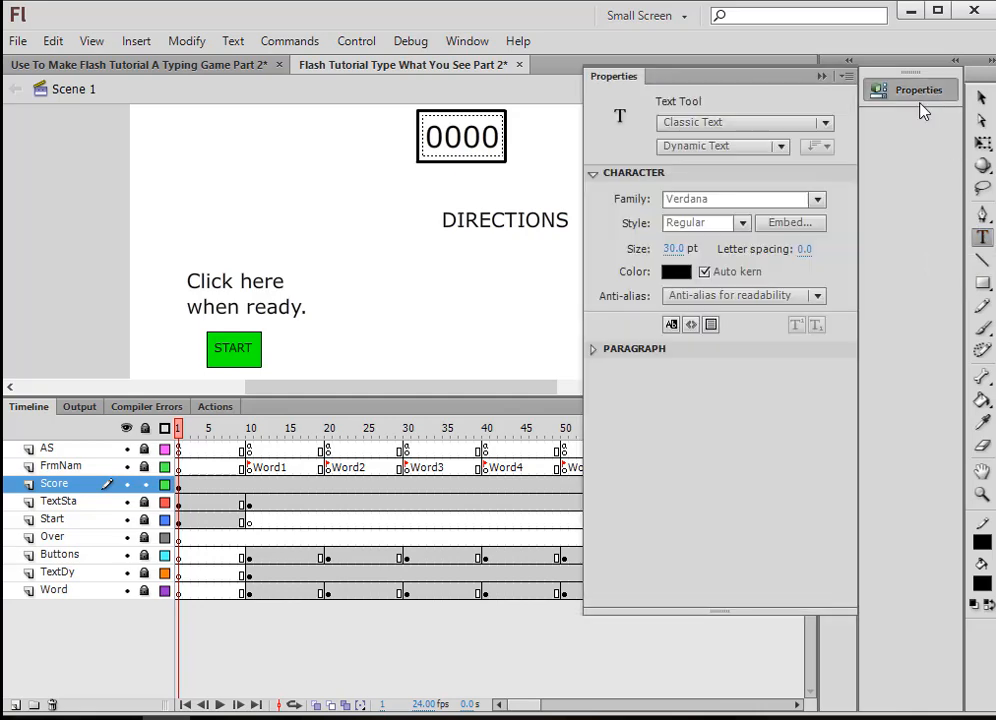
pyautogui.click(783, 148)
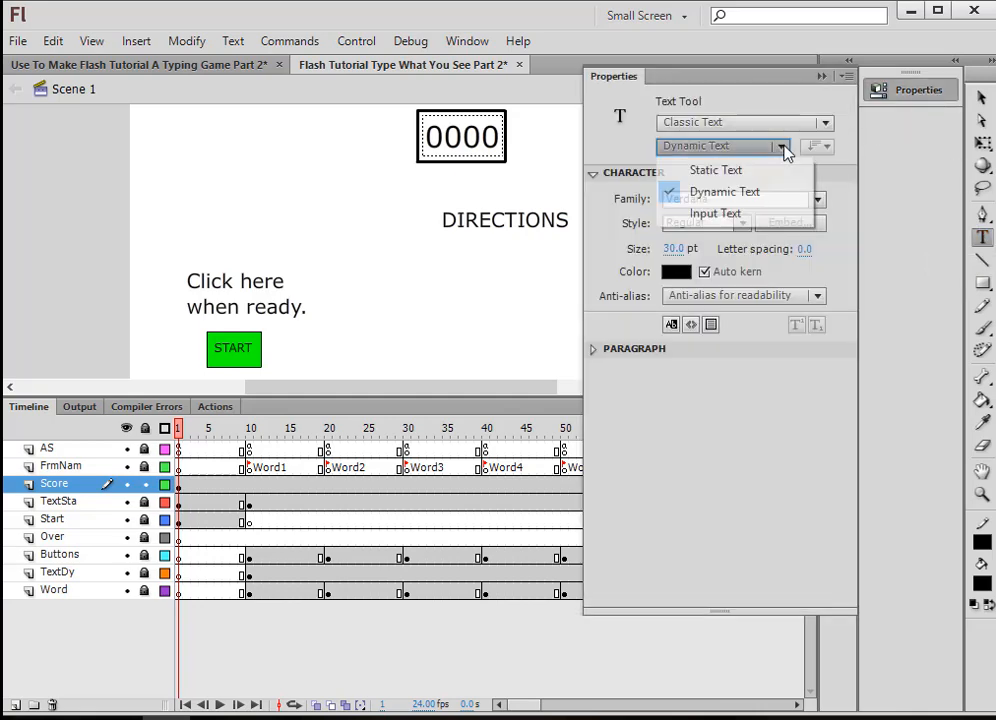
pyautogui.click(724, 172)
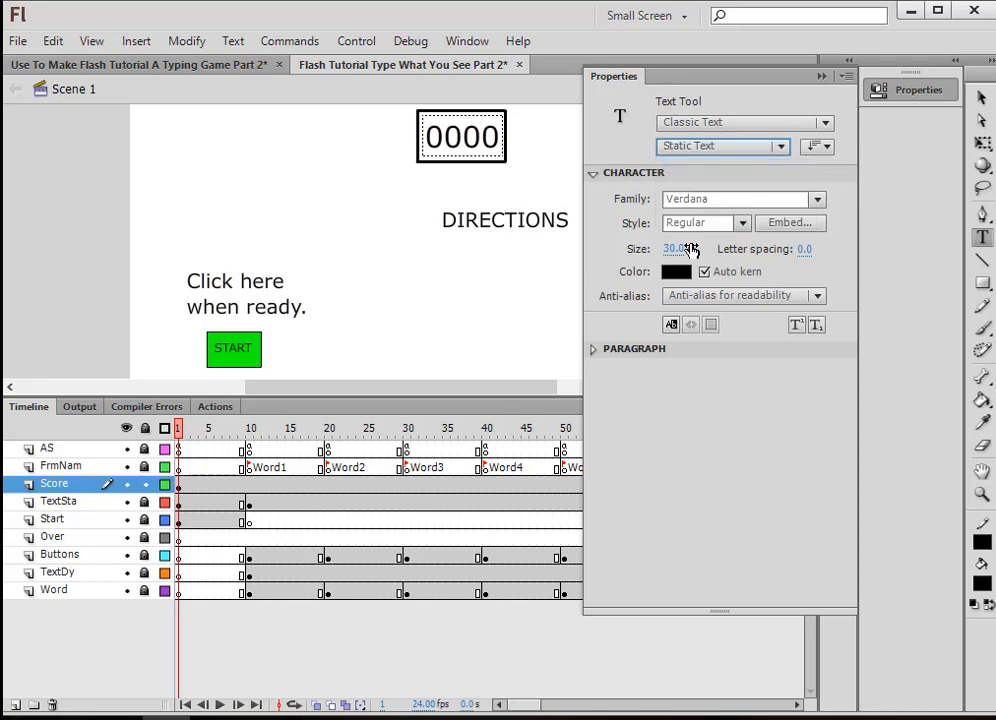
pyautogui.click(821, 77)
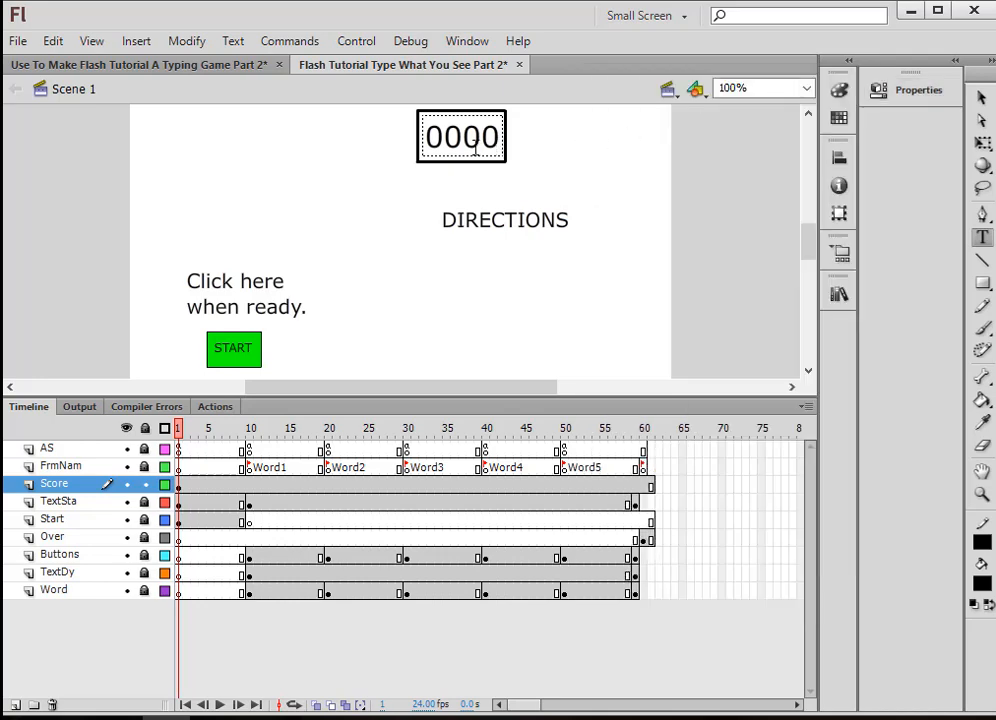
pyautogui.moveTo(265, 124); pyautogui.dragTo(371, 156)
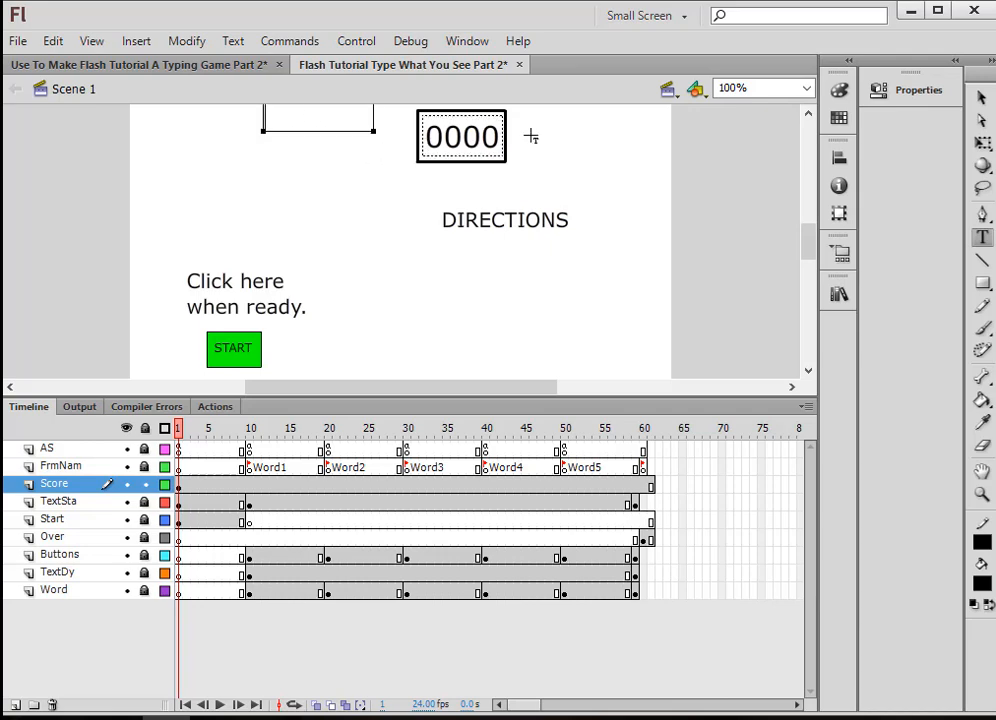
pyautogui.click(913, 91)
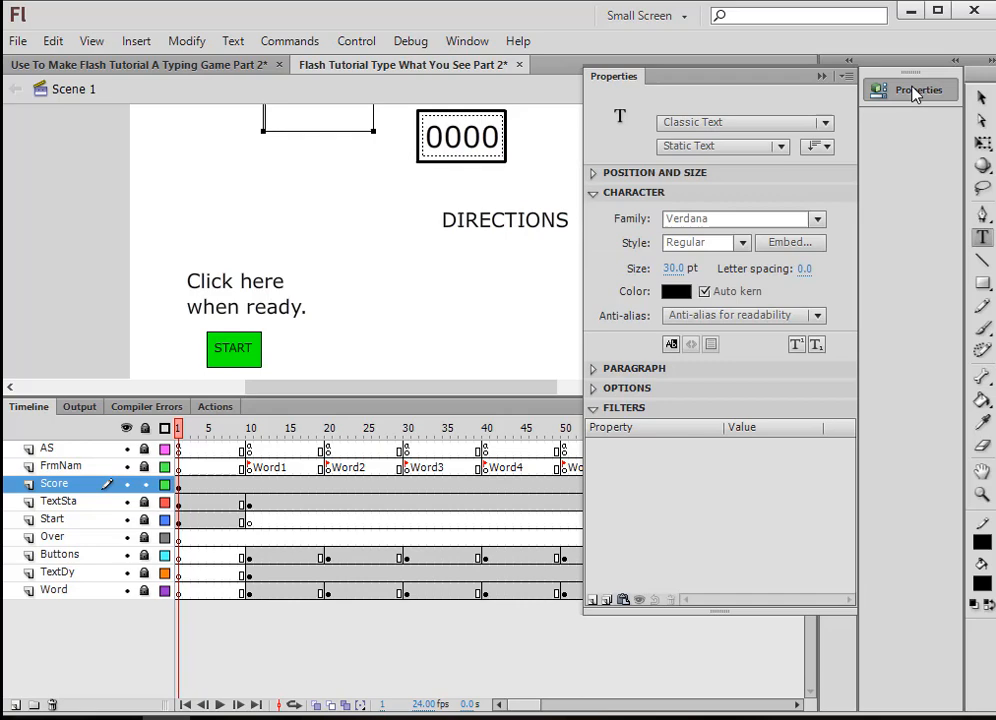
pyautogui.click(821, 78)
pyautogui.click(292, 122)
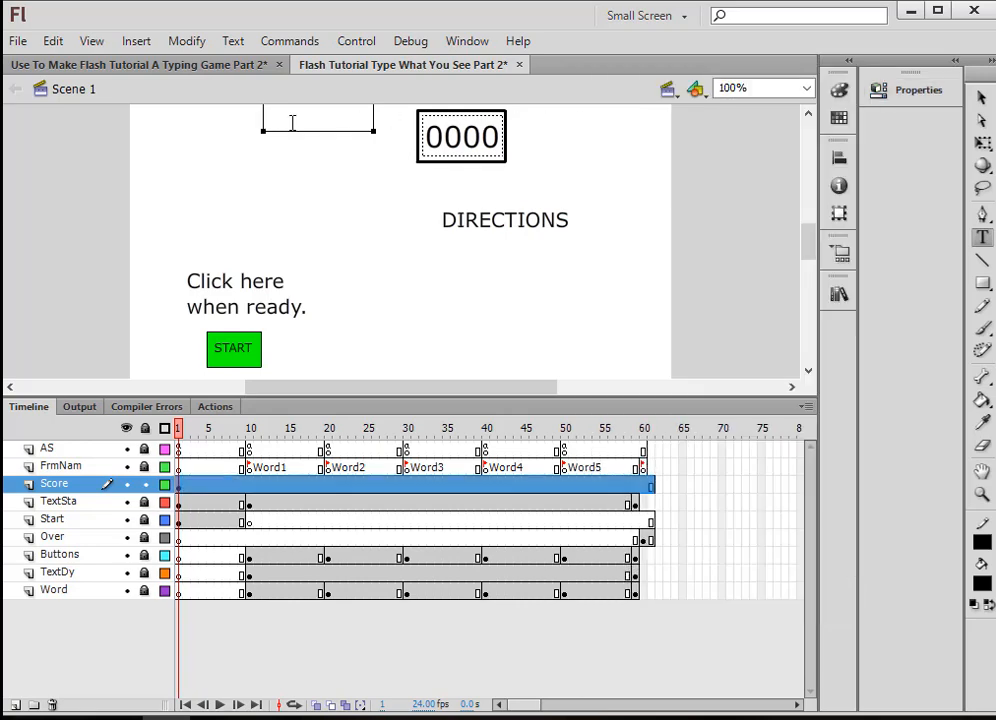
pyautogui.write('SCORE')
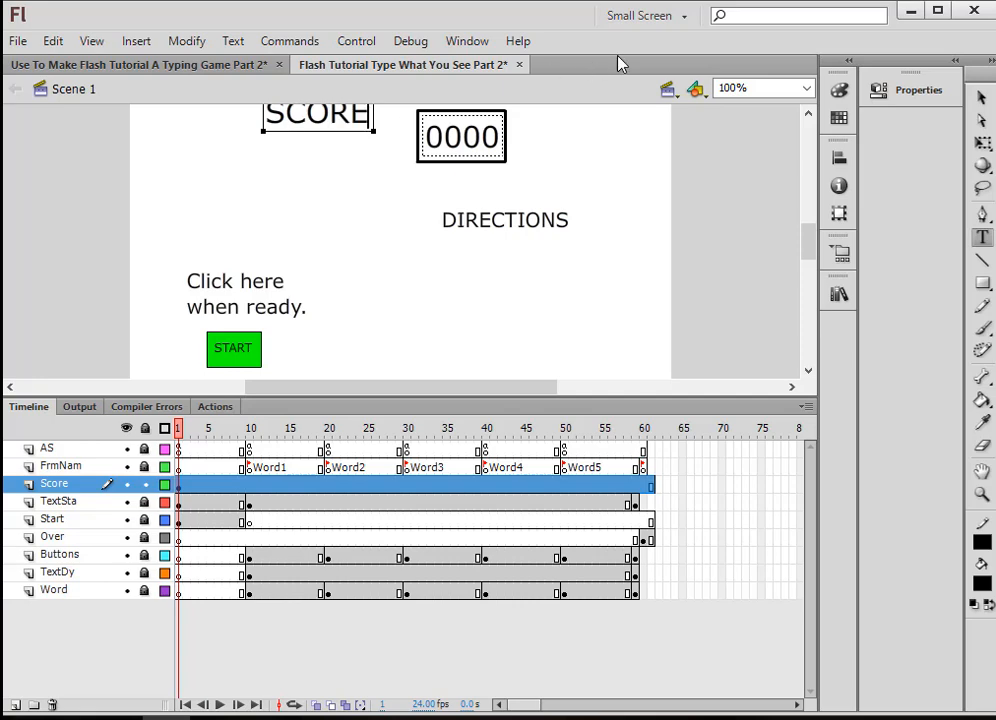
pyautogui.click(982, 98)
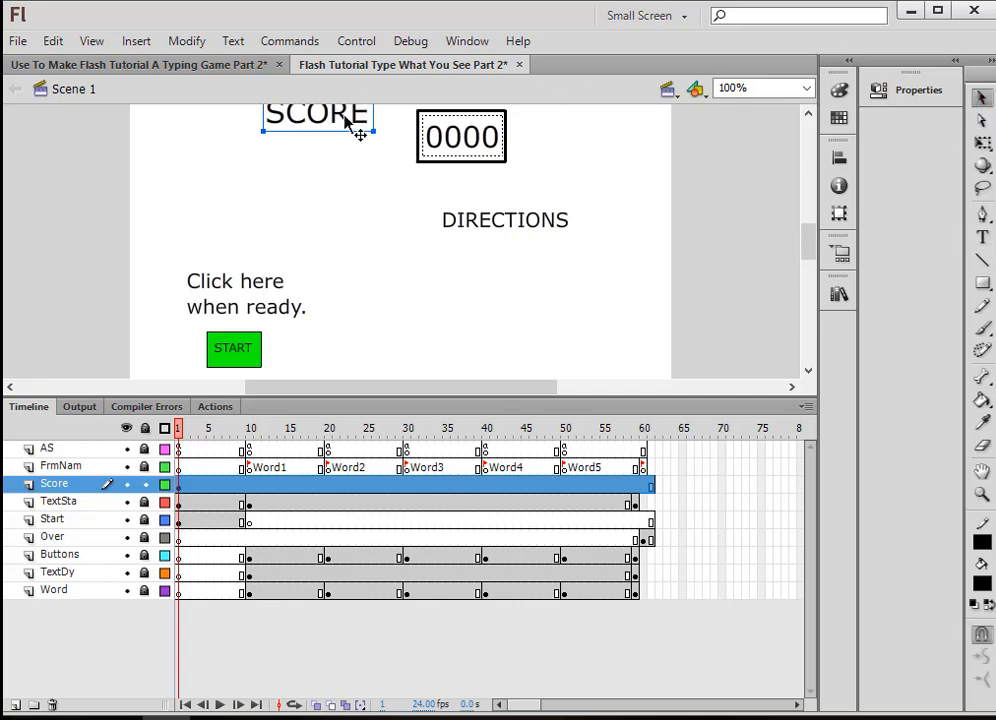
pyautogui.moveTo(356, 133); pyautogui.dragTo(378, 145)
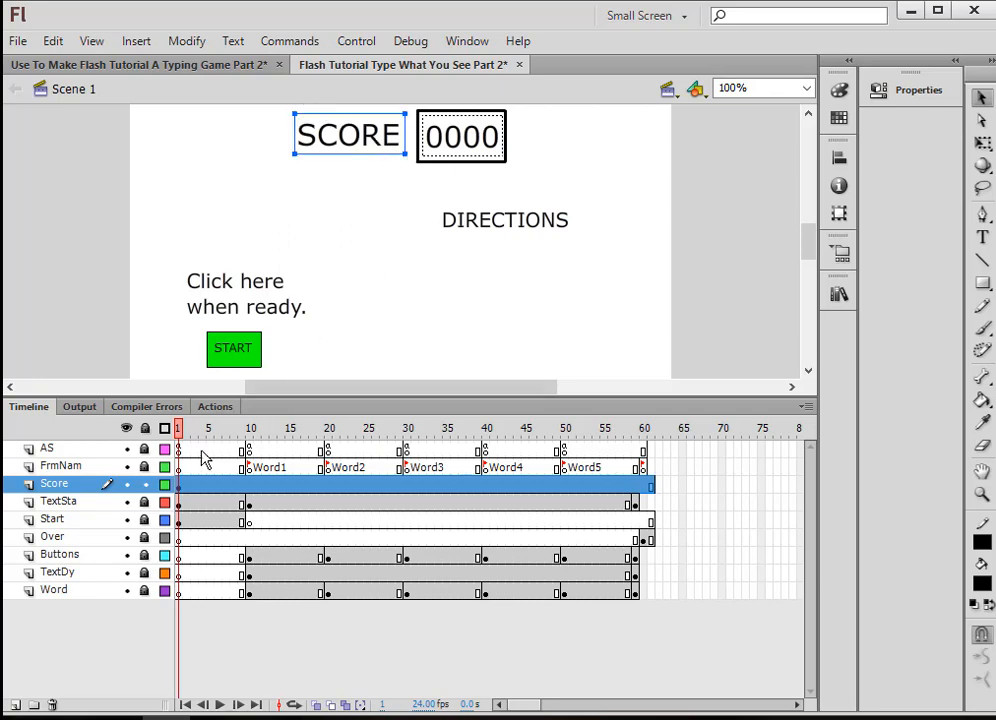
# Test the movie and start the game from its opening screen.
pyautogui.click(356, 41)
pyautogui.moveTo(516, 189)
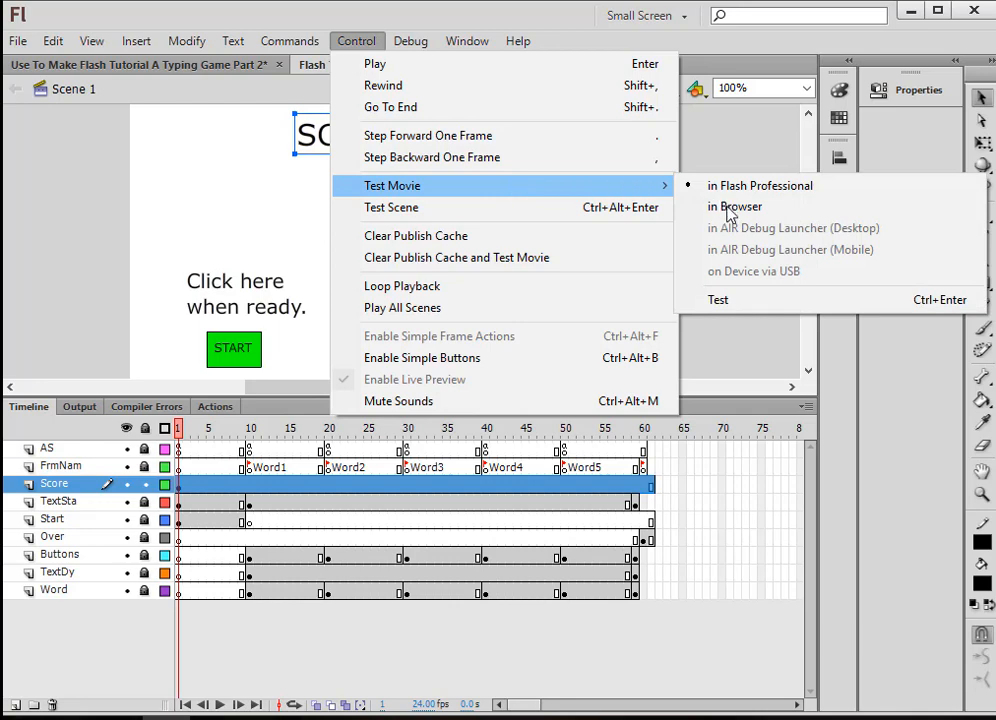
pyautogui.click(733, 302)
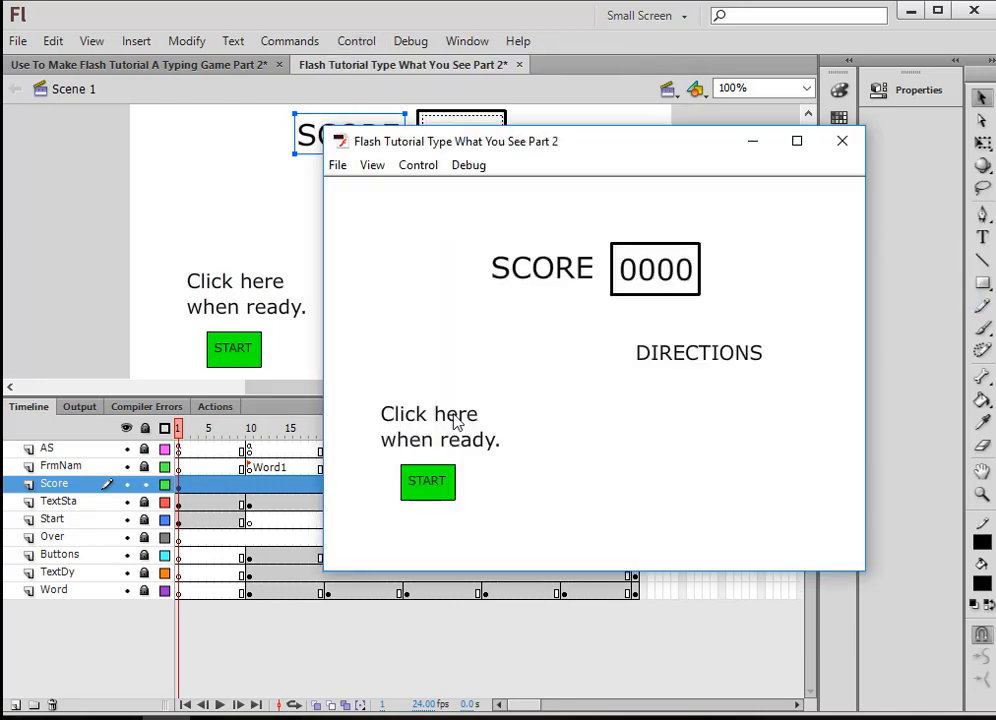
pyautogui.click(432, 480)
pyautogui.click(430, 438)
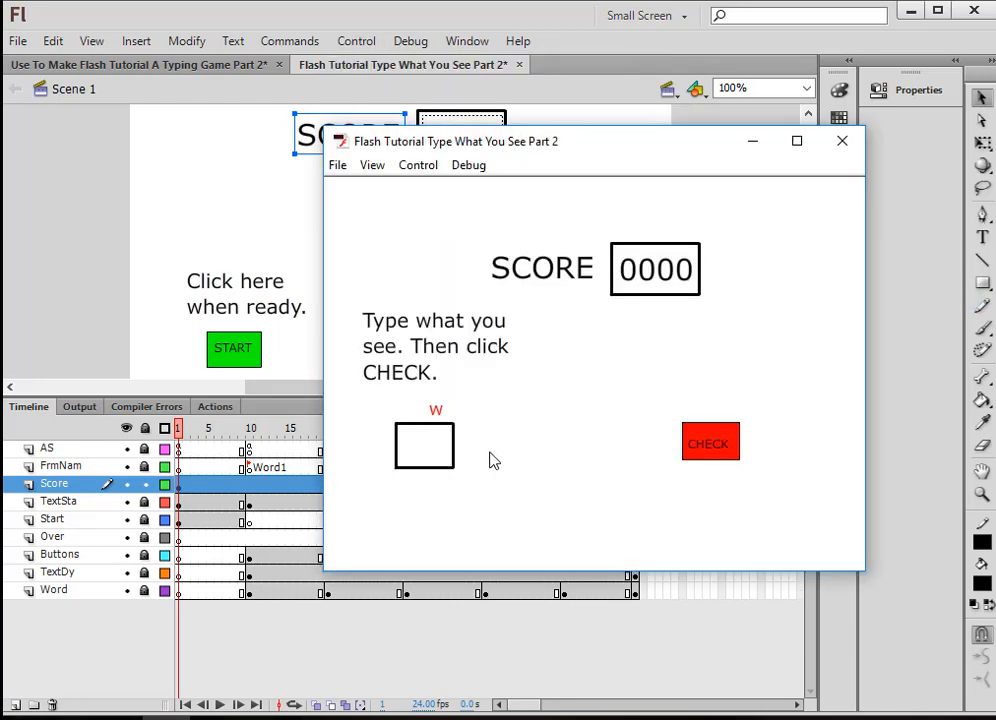
# Play through the test game by entering and checking w, e, r, t and y, and close the test movie.
pyautogui.write('w')
pyautogui.click(700, 444)
pyautogui.moveTo(436, 444); pyautogui.dragTo(402, 442)
pyautogui.write('e')
pyautogui.click(716, 445)
pyautogui.write('r')
pyautogui.click(710, 445)
pyautogui.write('t')
pyautogui.click(698, 443)
pyautogui.write('y')
pyautogui.click(716, 448)
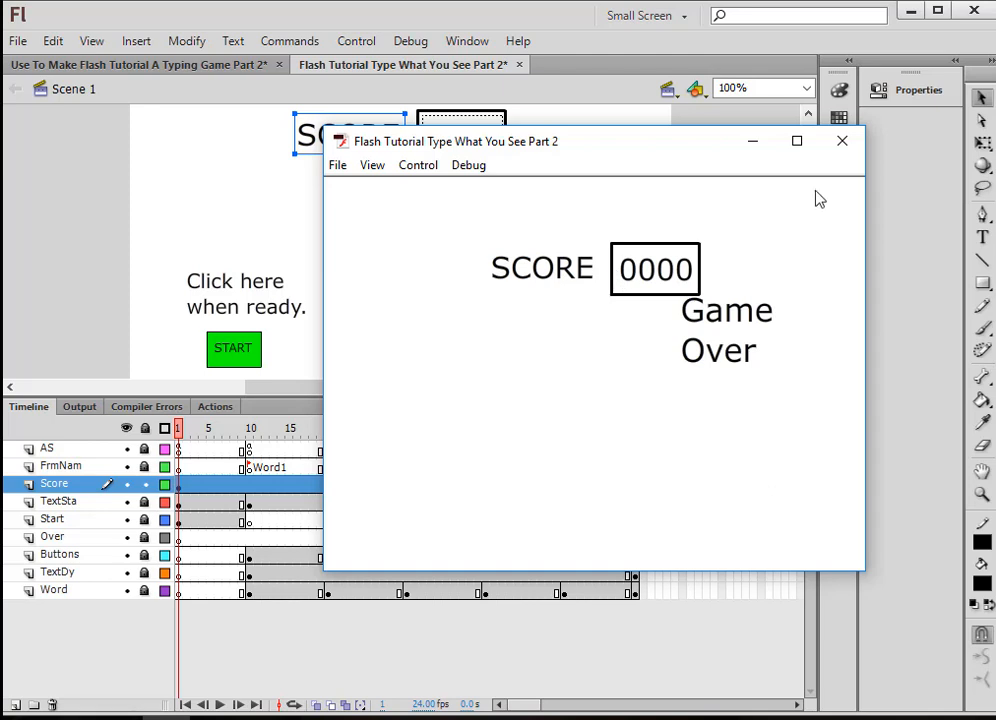
pyautogui.click(845, 147)
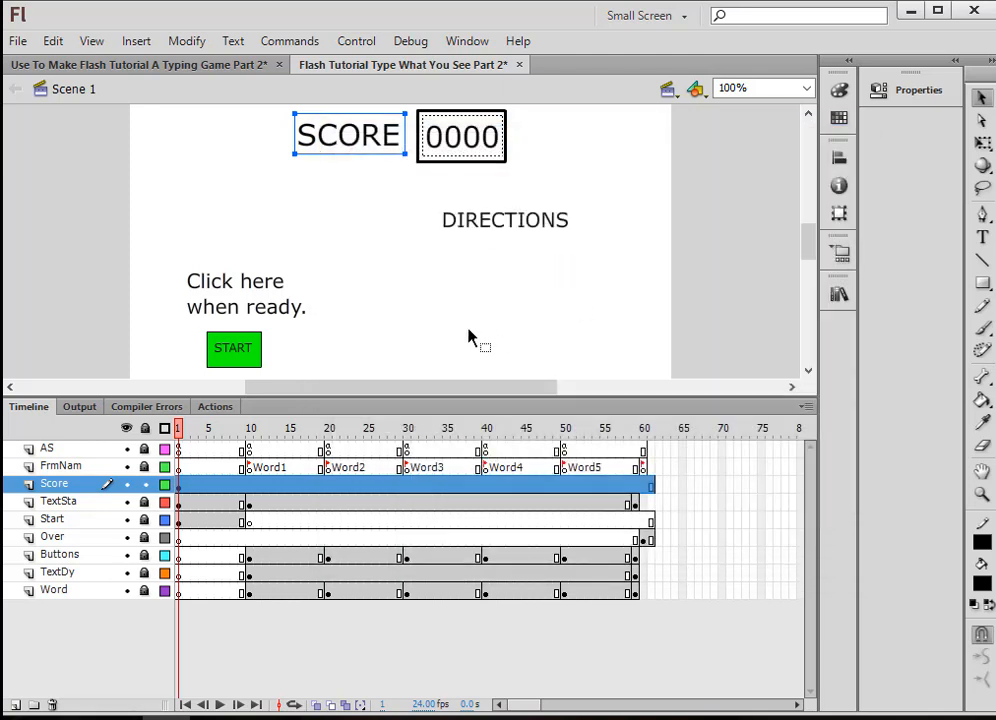
# Lock all layers and append Score_txt.text = (Count).toString(); to the end of the AS layer's frame 1 script.
pyautogui.click(144, 428)
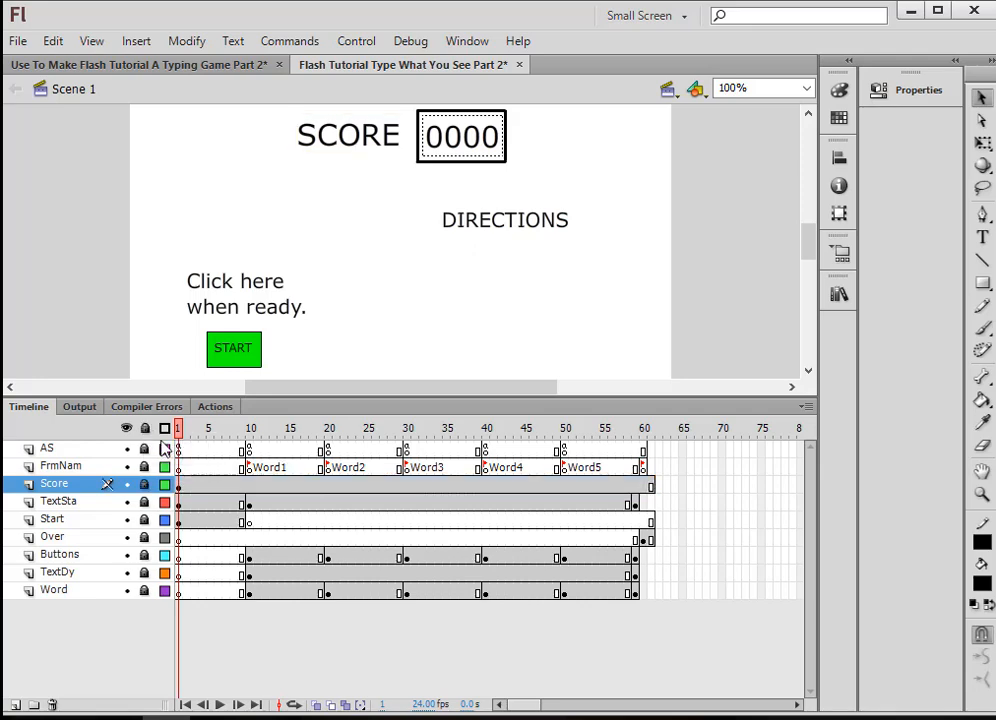
pyautogui.click(179, 450)
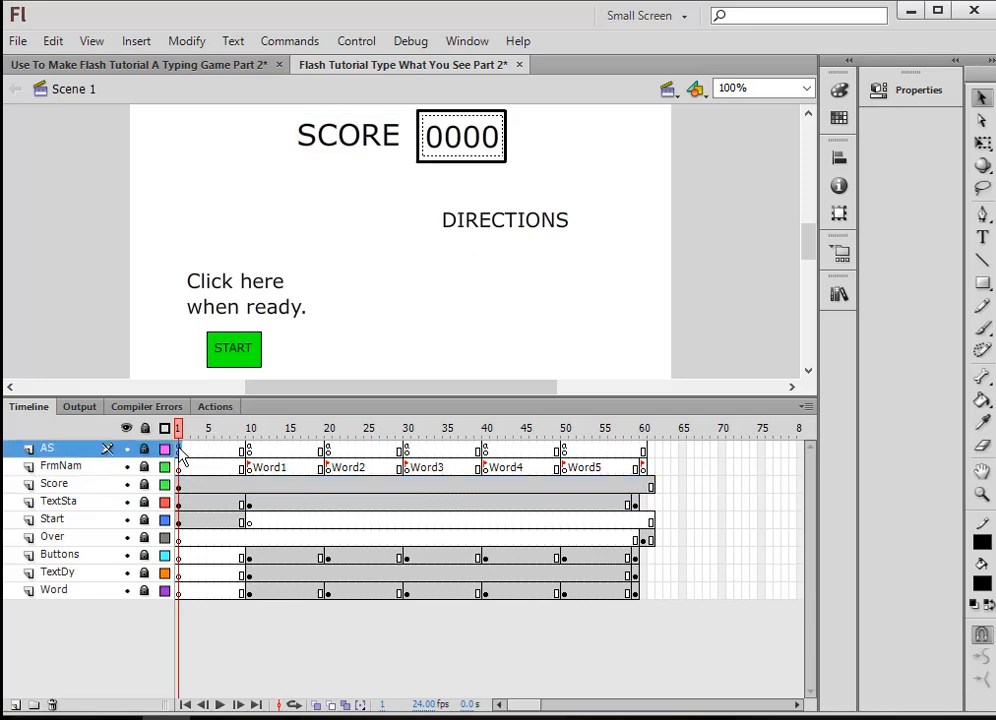
pyautogui.click(216, 408)
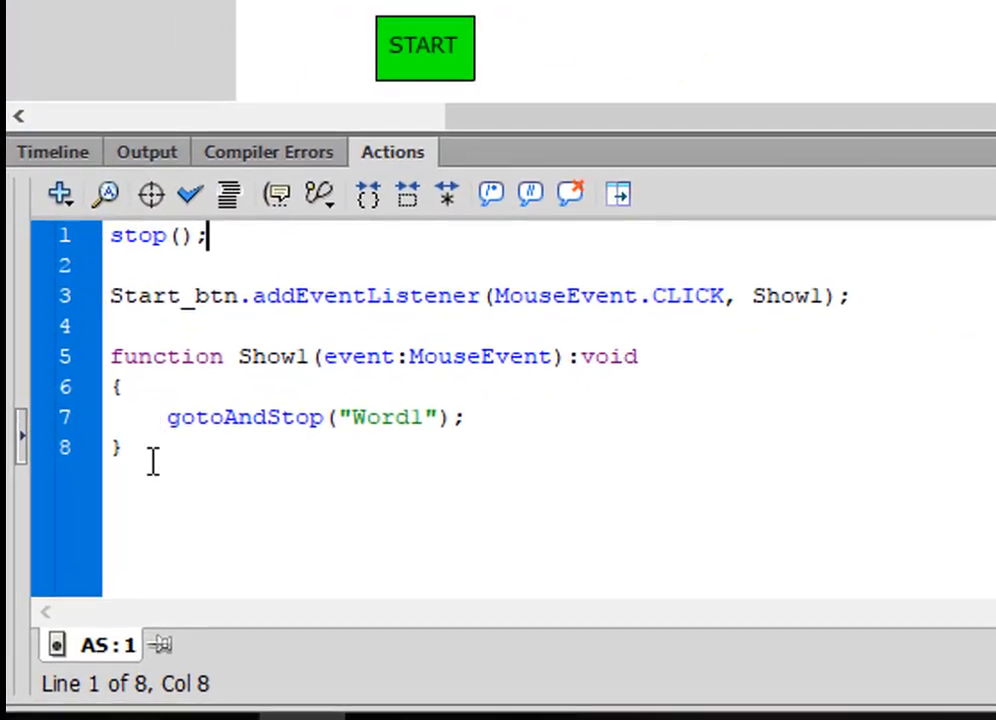
pyautogui.click(84, 576)
pyautogui.press('Return')
pyautogui.press('Return')
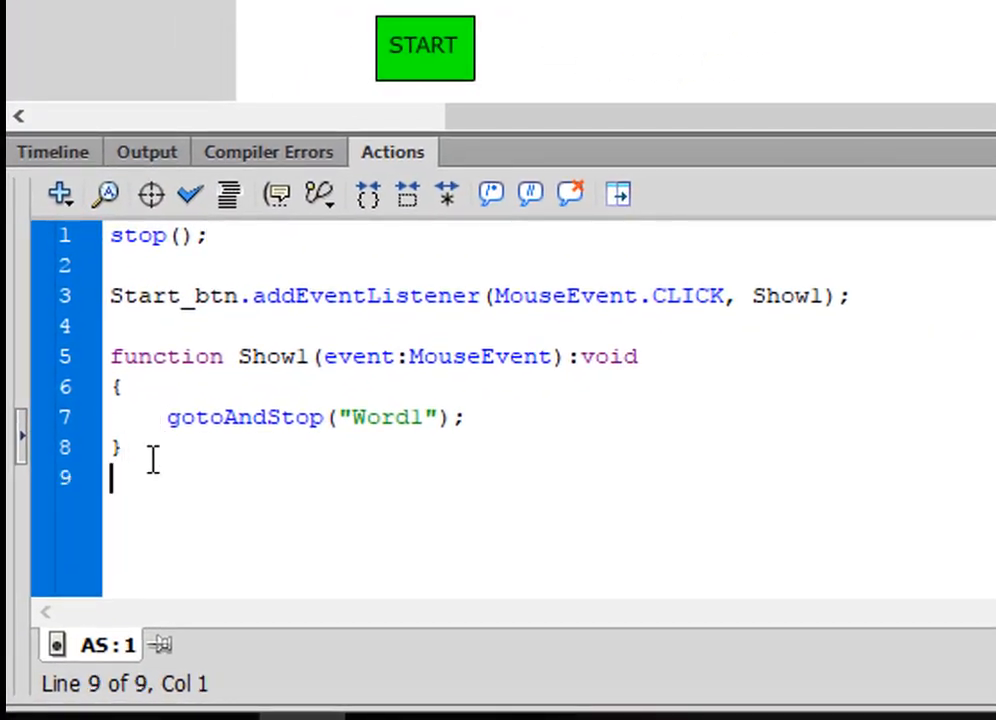
pyautogui.rightClick(181, 508)
pyautogui.write('Score_txt.text = (Count).toString();')
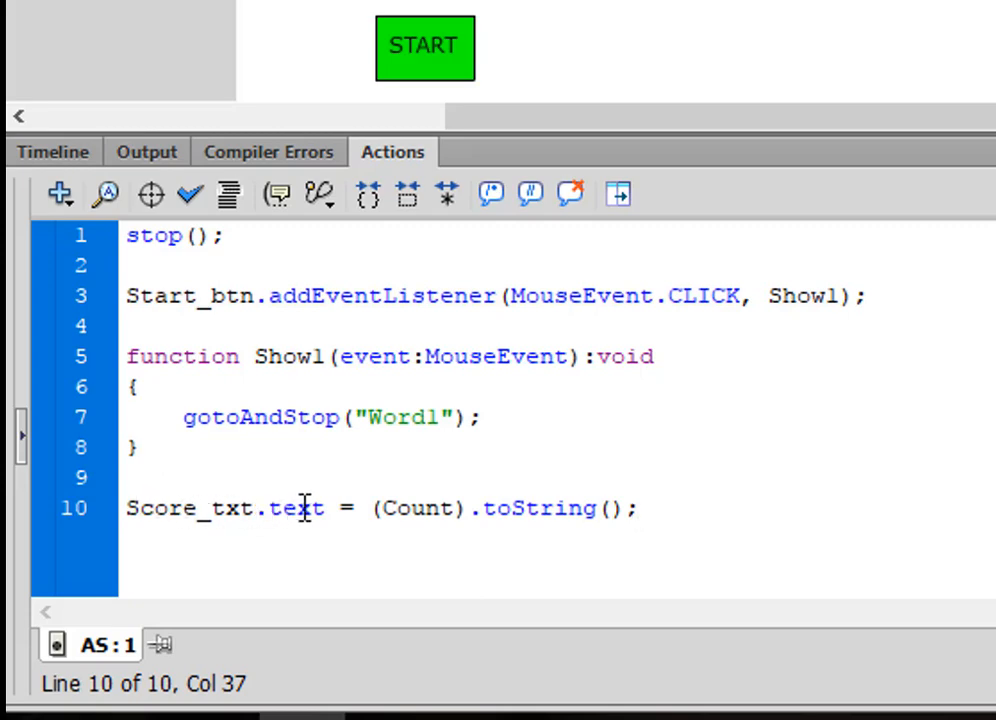
pyautogui.moveTo(327, 508); pyautogui.dragTo(263, 508)
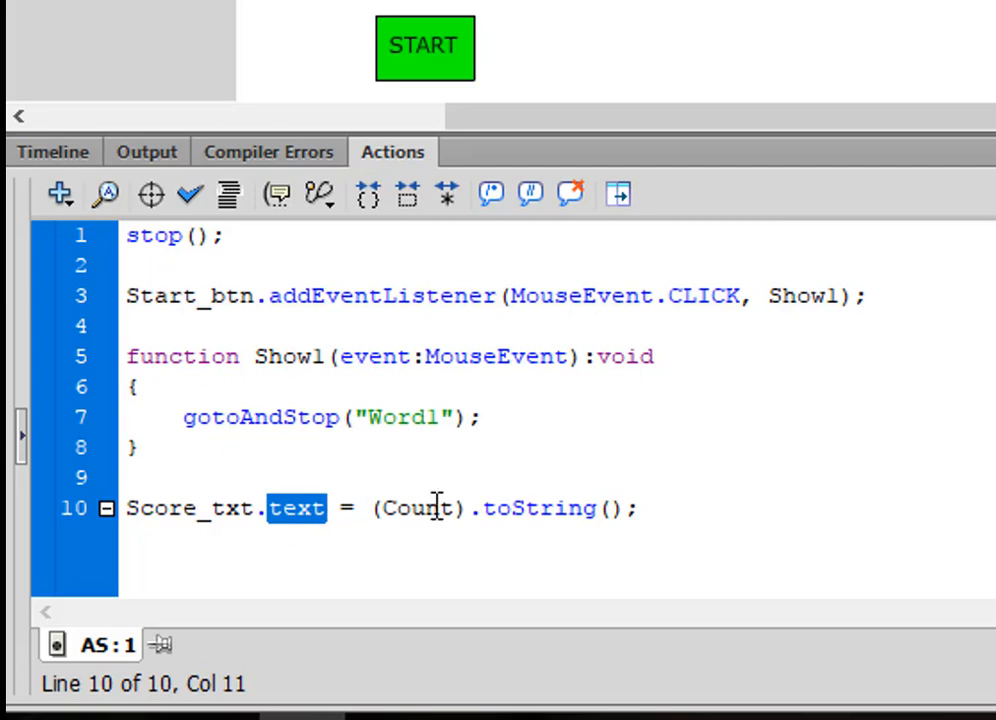
# Declare the score variable with var Count:Number = 0; between stop(); and the Start_btn listener in the frame 1 script.
pyautogui.click(146, 266)
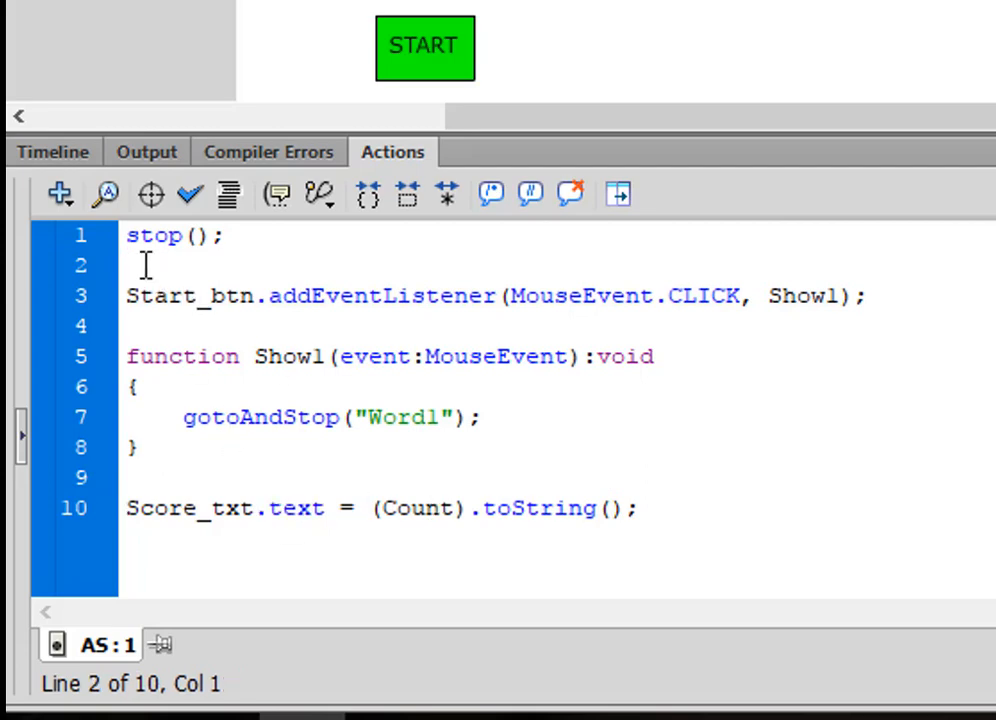
pyautogui.press('Return')
pyautogui.press('Return')
pyautogui.press('Up')
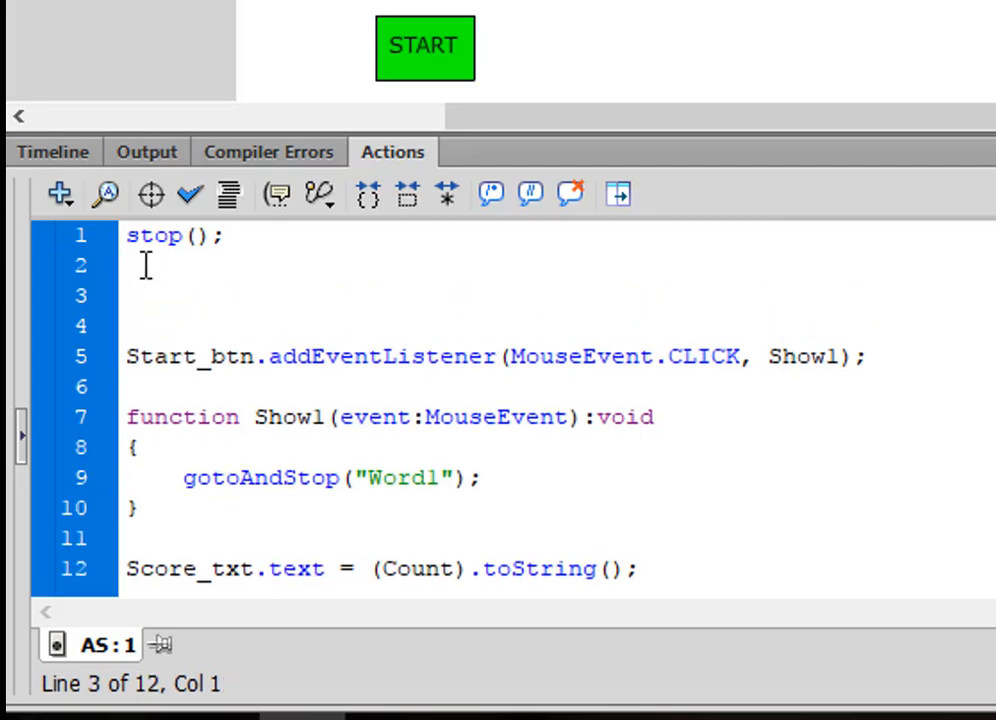
pyautogui.write('var Count')
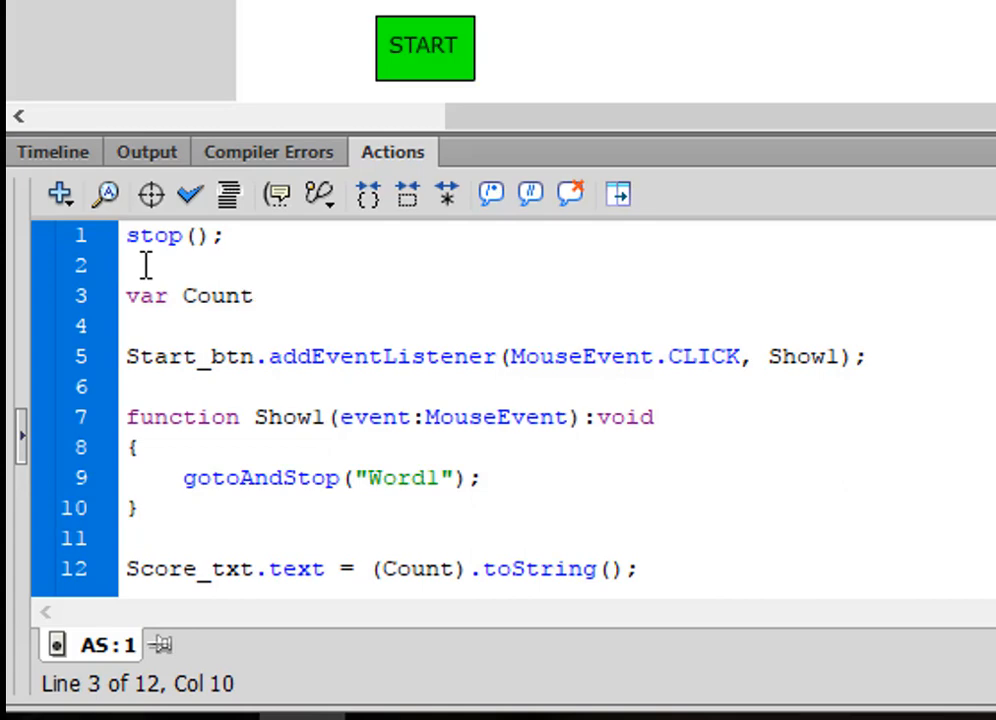
pyautogui.write(':N')
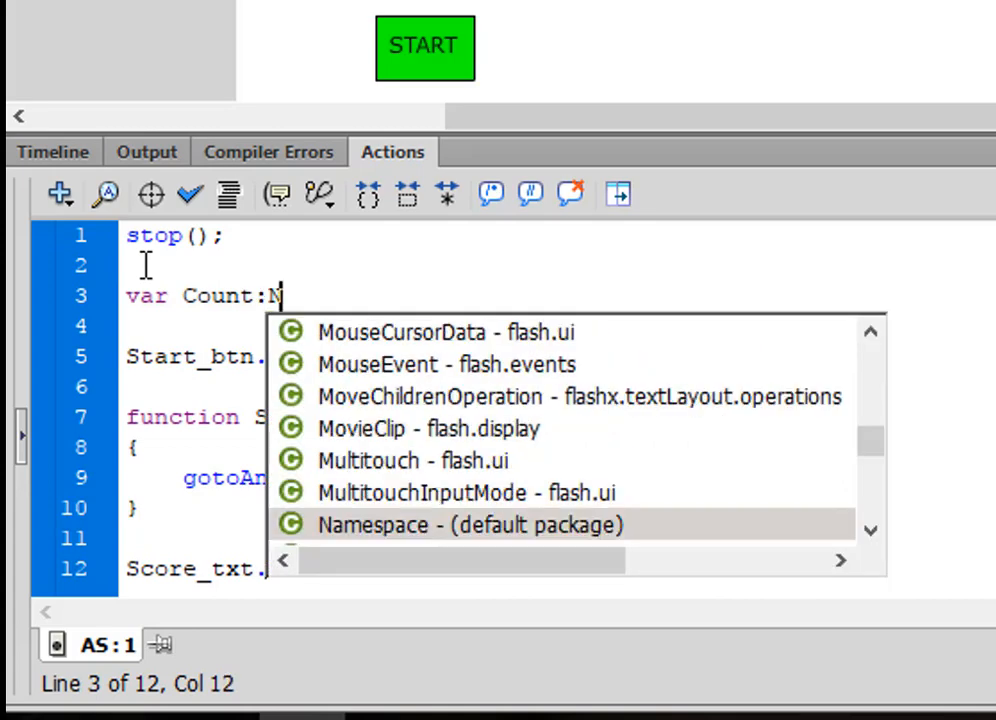
pyautogui.write('um')
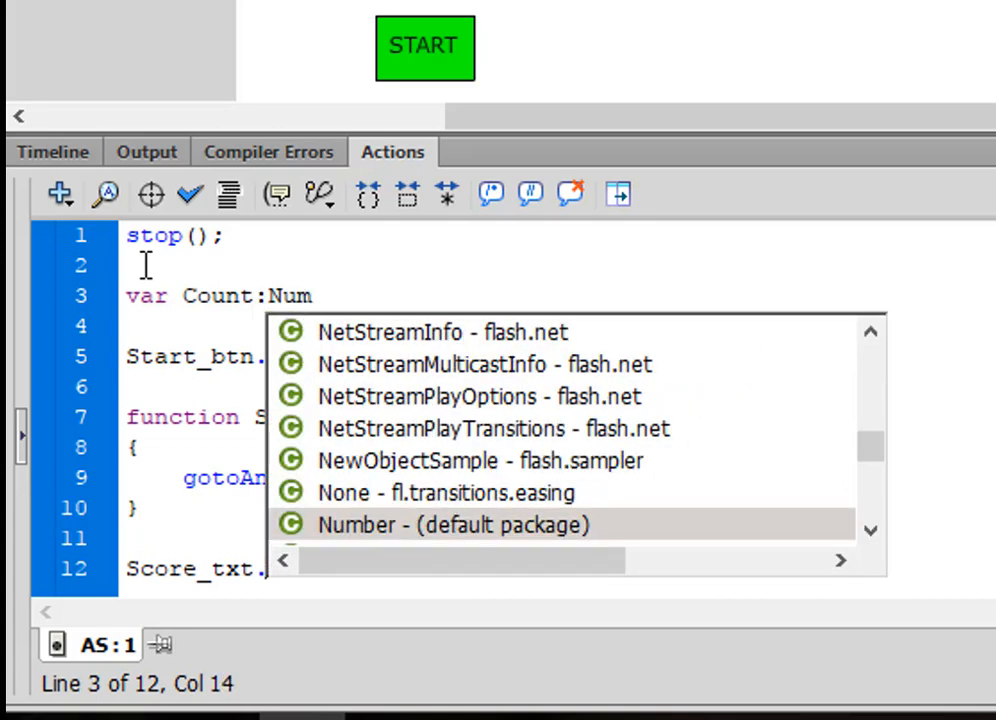
pyautogui.doubleClick(345, 532)
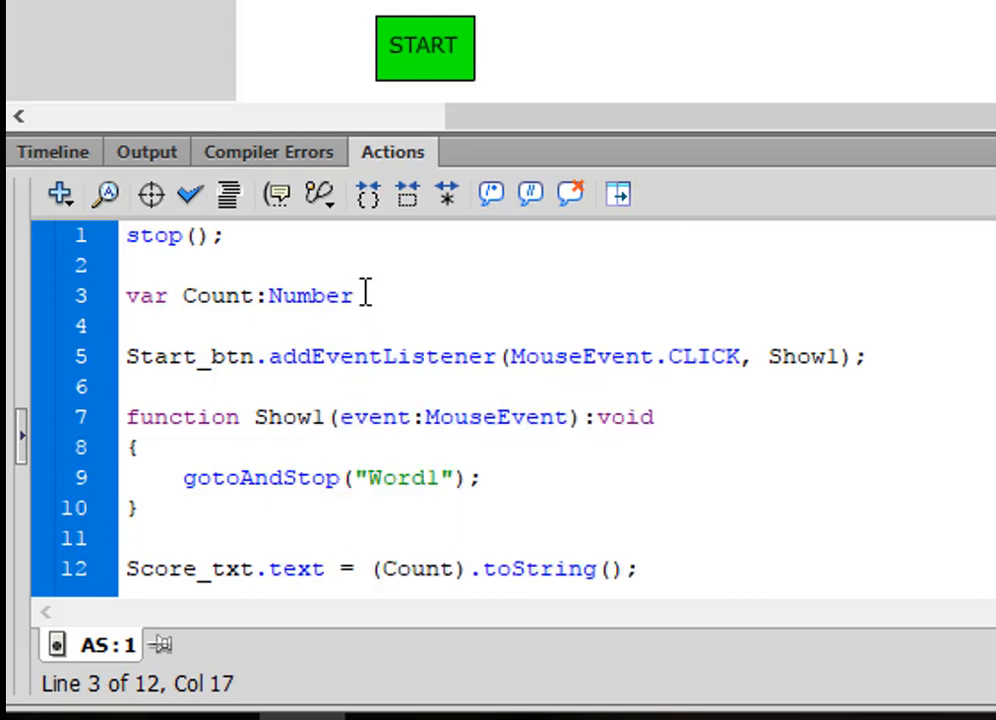
pyautogui.write('=')
pyautogui.press('BackSpace')
pyautogui.press('BackSpace')
pyautogui.write('=')
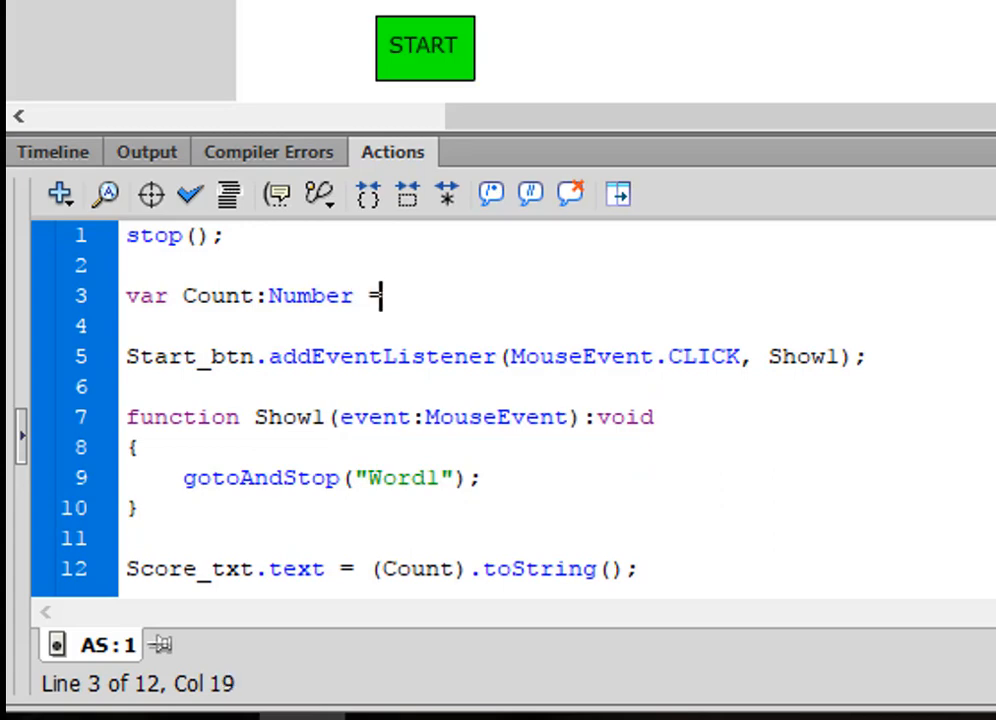
pyautogui.write(' 0')
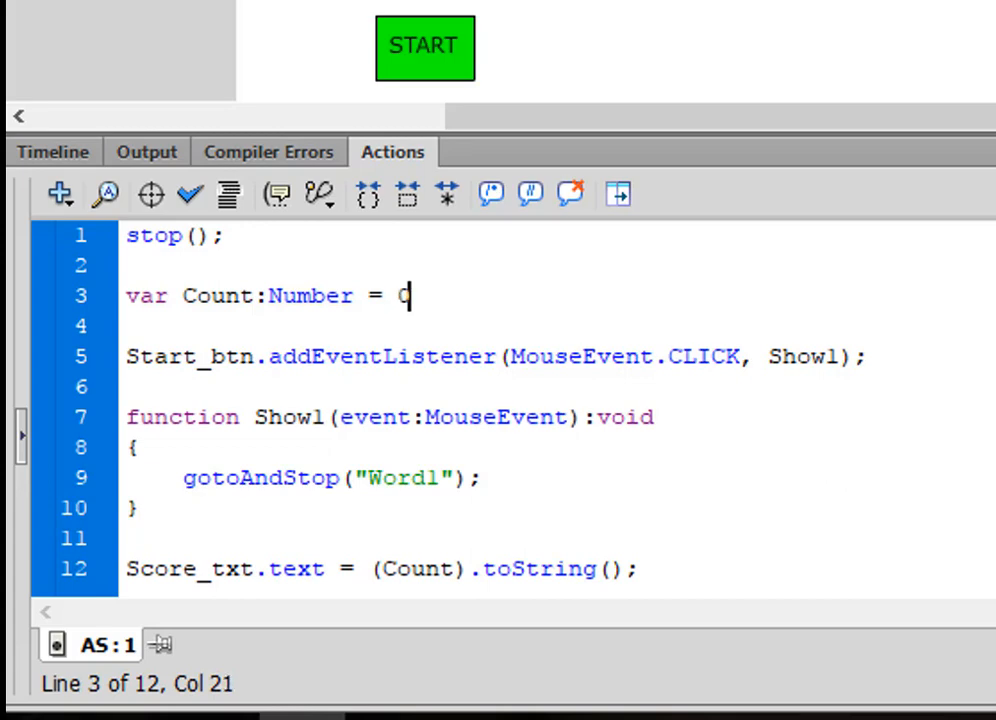
pyautogui.write(';')
# Uncomment Count = Count + 100; and Score_txt.text = (Count).toString(); in the Check1 function of the AS layer's frame 10 script.
pyautogui.click(58, 149)
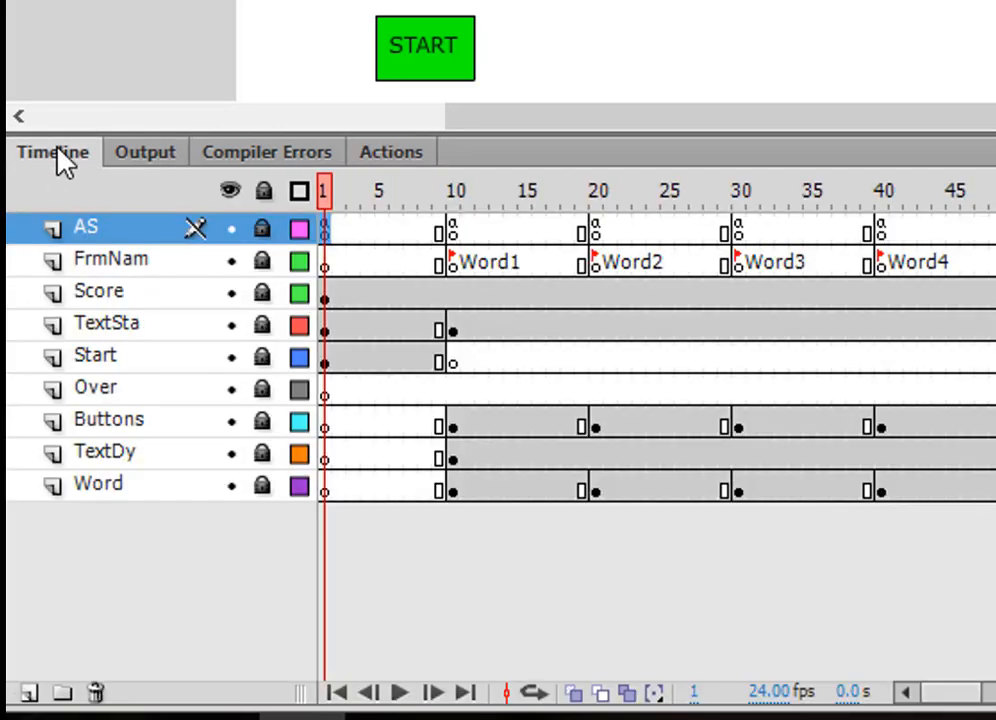
pyautogui.press('F9')
pyautogui.click(70, 153)
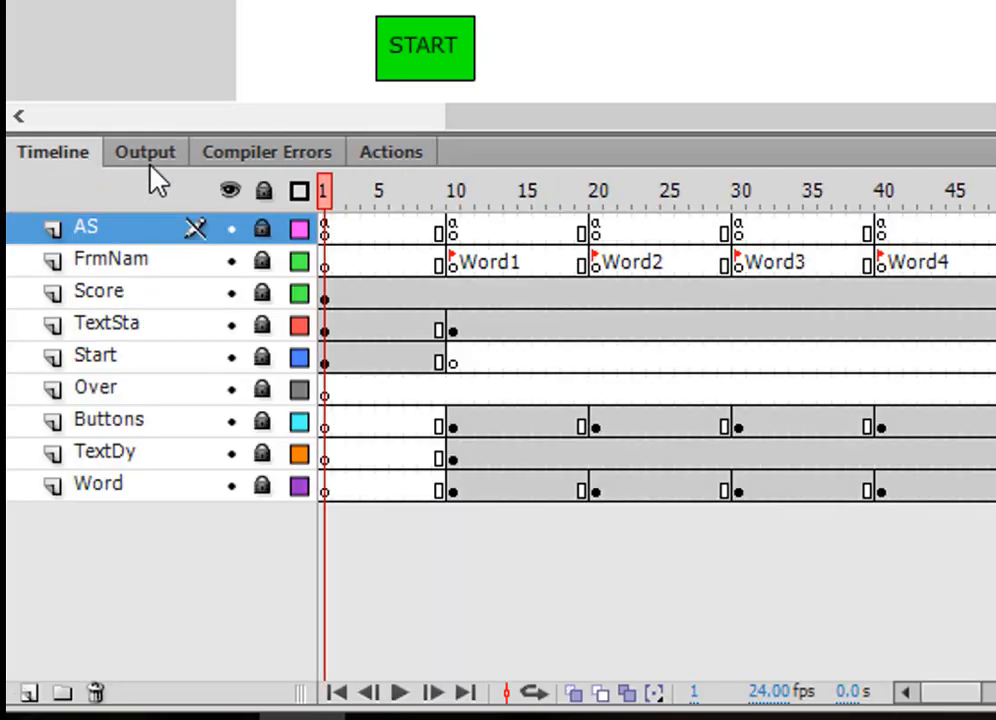
pyautogui.click(455, 230)
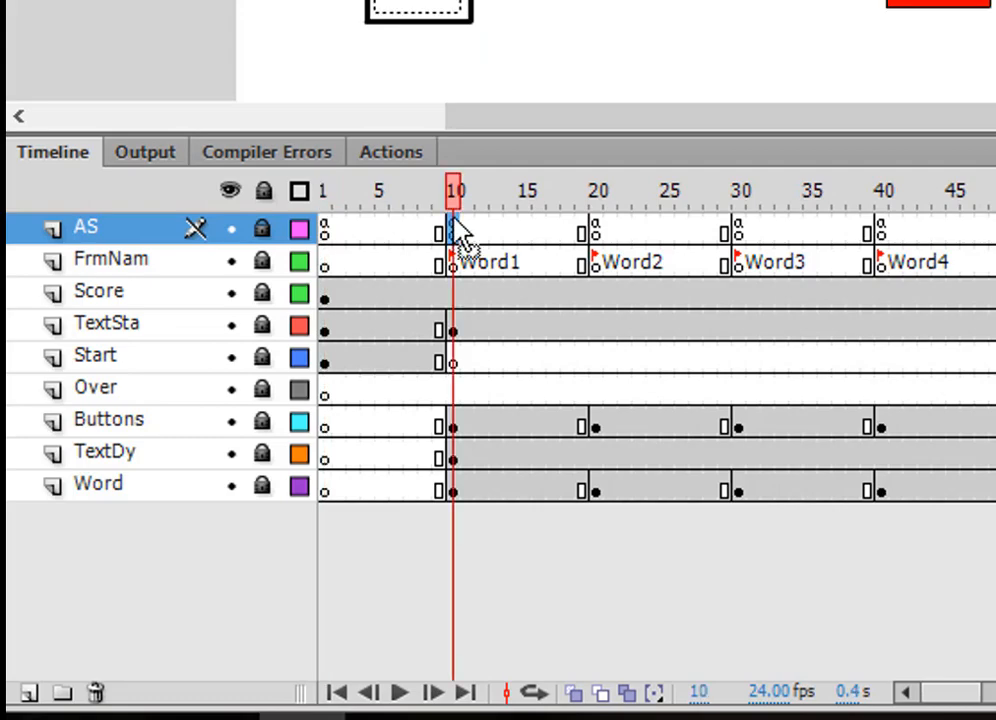
pyautogui.click(407, 153)
pyautogui.click(598, 488)
pyautogui.scroll(-3, 598, 460)
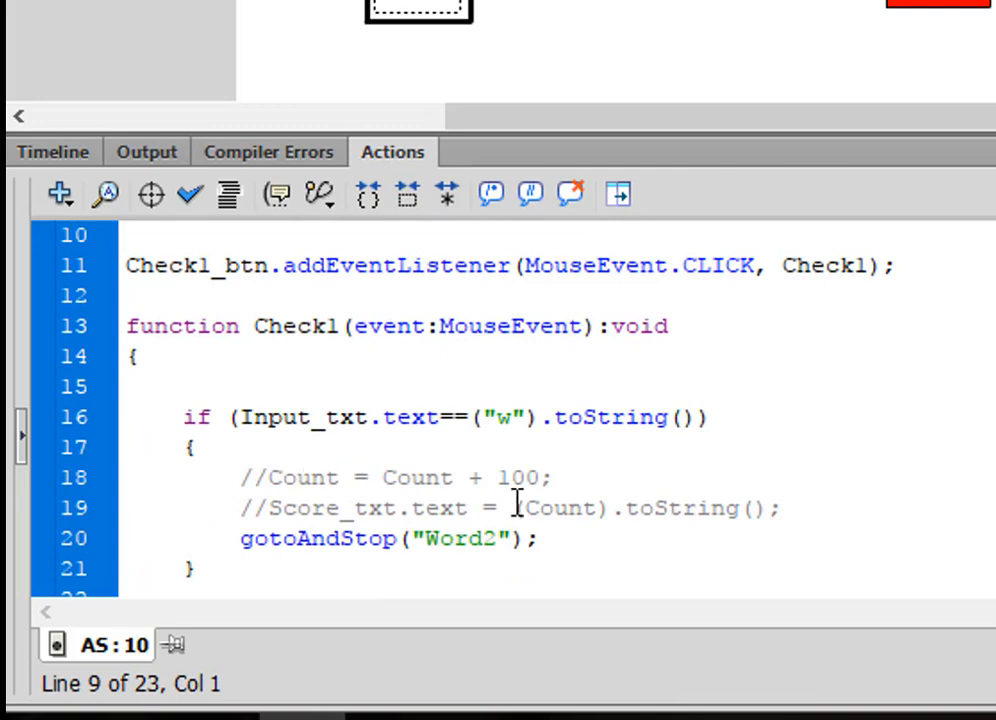
pyautogui.moveTo(786, 508); pyautogui.dragTo(768, 508)
pyautogui.moveTo(537, 508); pyautogui.dragTo(252, 478)
pyautogui.rightClick(262, 503)
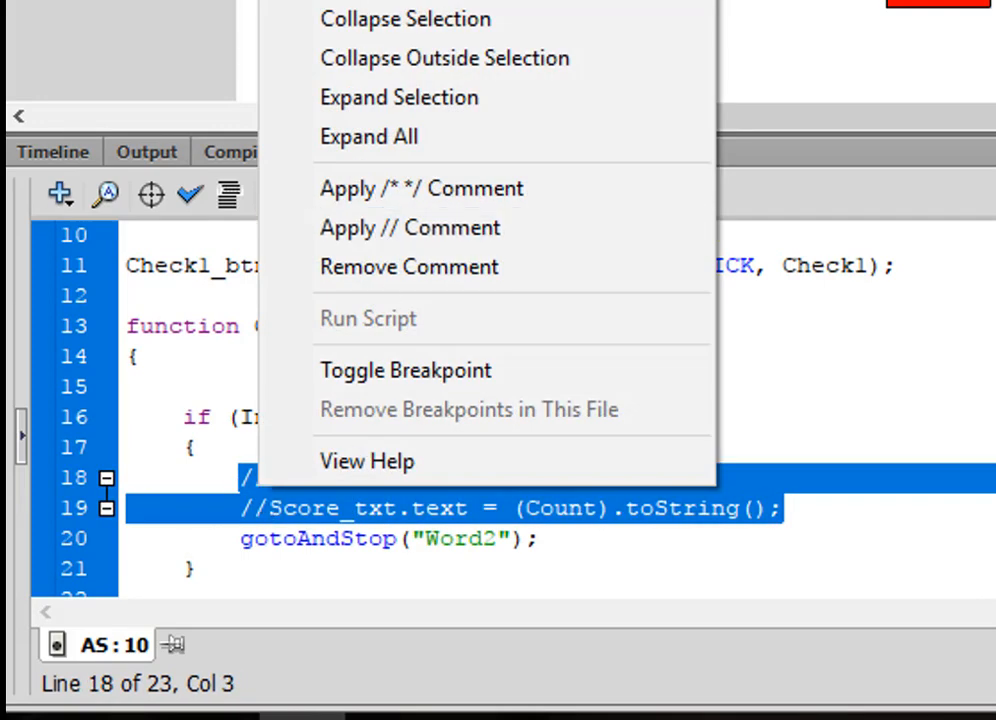
pyautogui.click(380, 2)
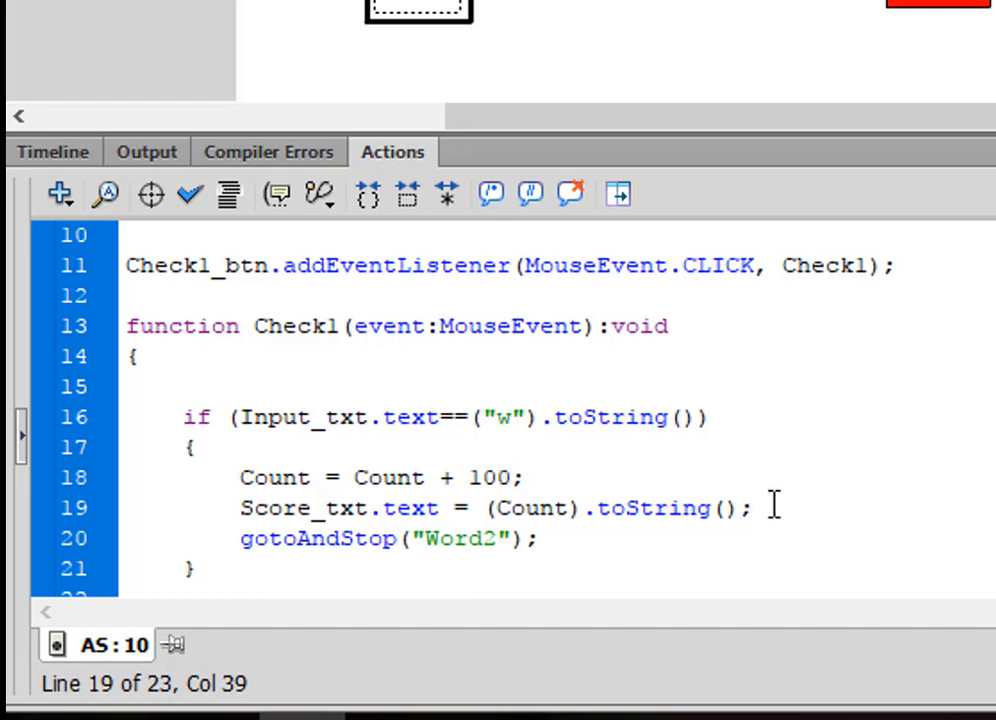
# Copy the Count increment and Score_txt.text lines from the Check1 function's if block.
pyautogui.moveTo(770, 508); pyautogui.dragTo(236, 516)
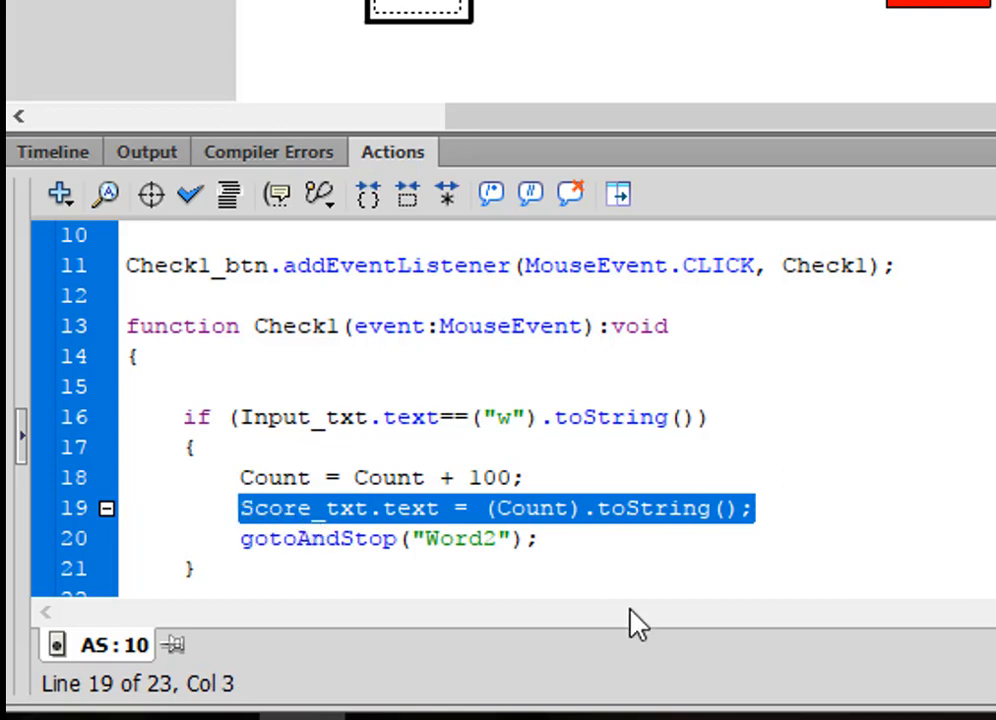
pyautogui.click(810, 449)
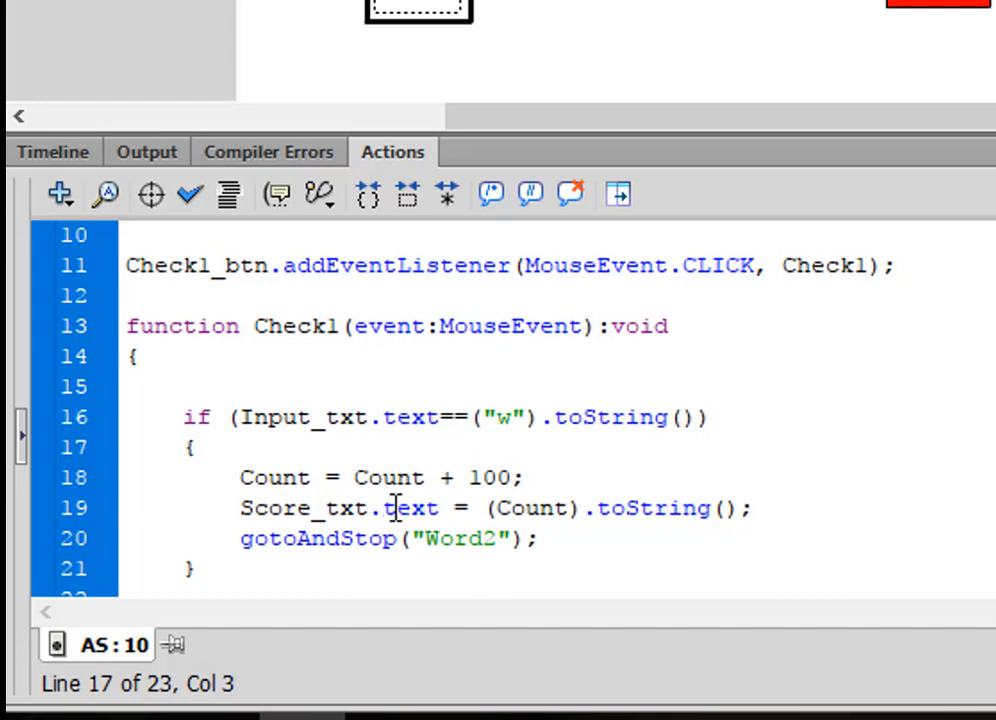
pyautogui.doubleClick(391, 508)
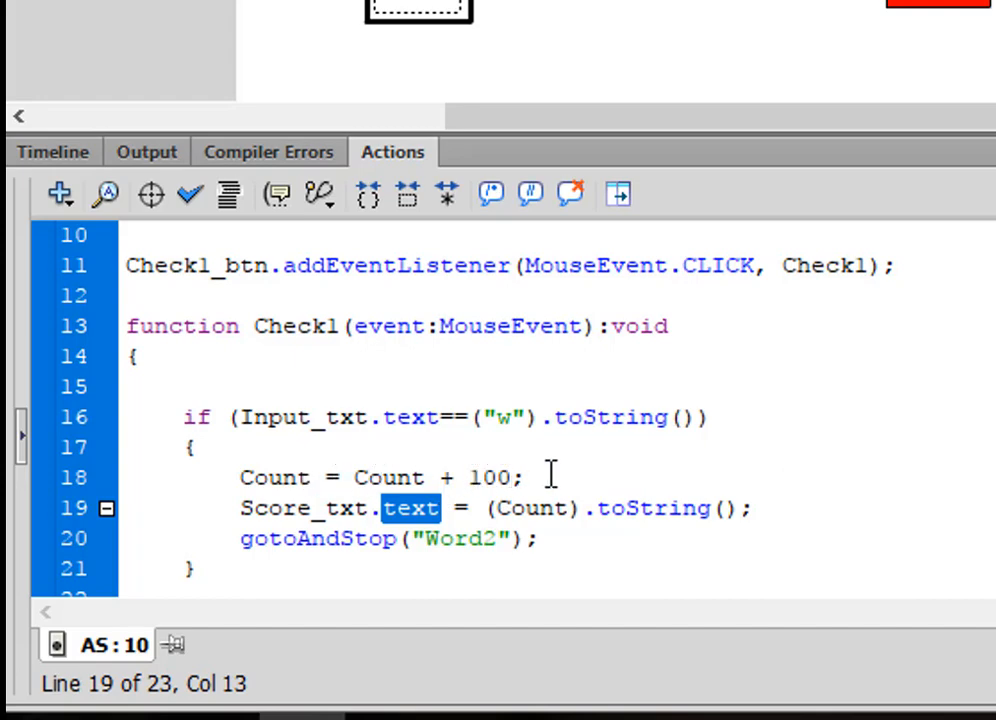
pyautogui.moveTo(760, 507); pyautogui.dragTo(249, 487)
pyautogui.rightClick(269, 493)
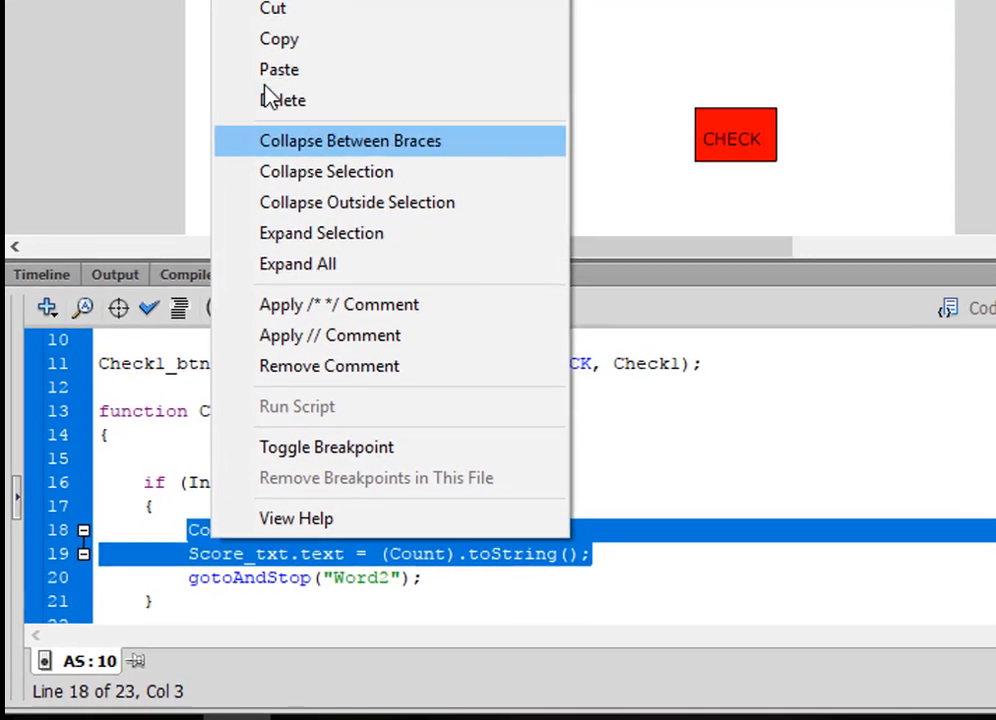
pyautogui.click(266, 57)
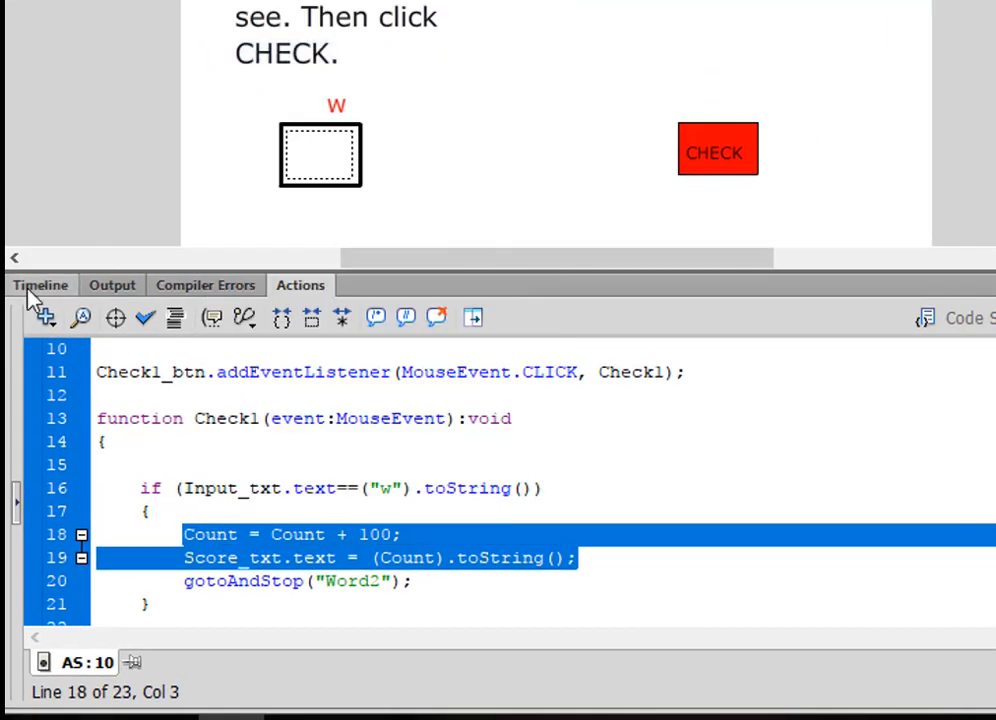
# Remove the // comment marks from the Count and Score_txt lines in Check2 in the AS layer's frame 20 script.
pyautogui.click(32, 288)
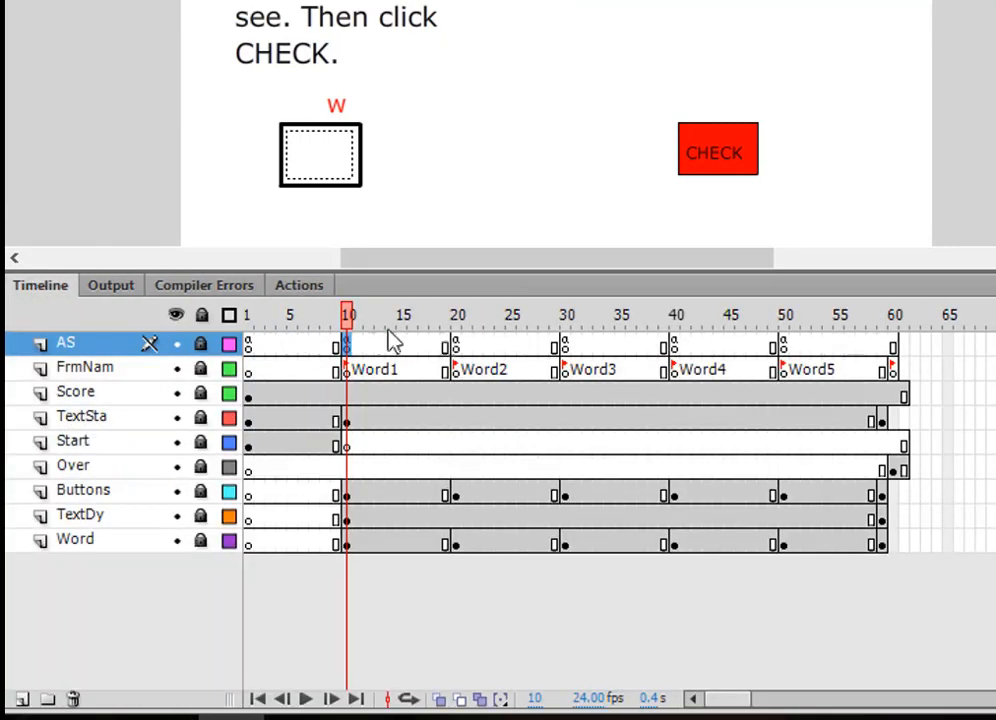
pyautogui.click(463, 348)
pyautogui.click(293, 285)
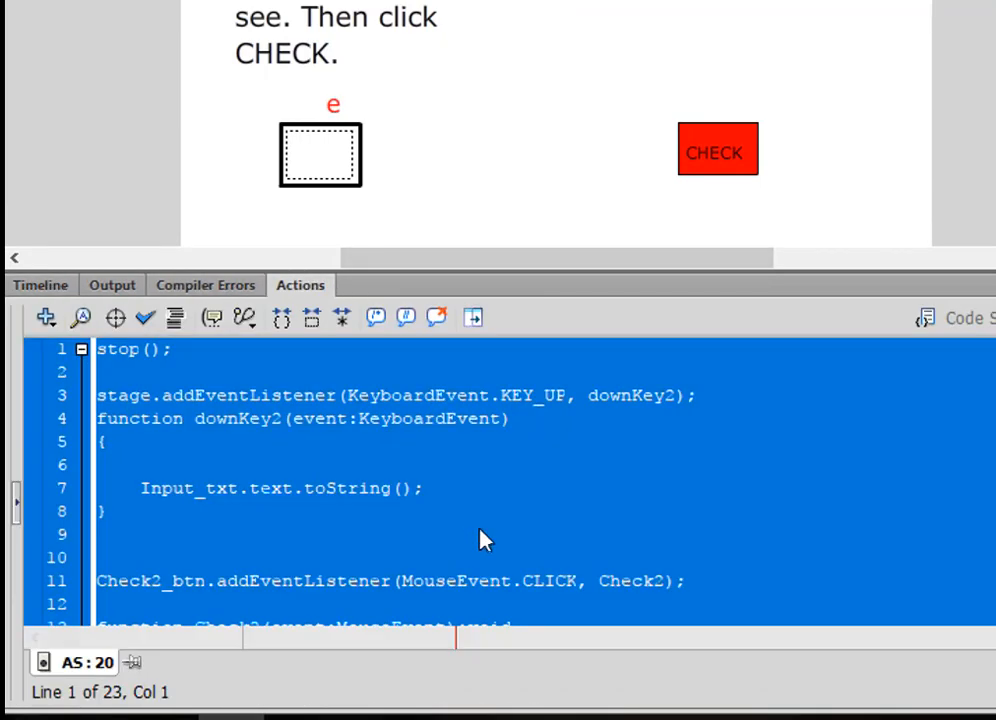
pyautogui.scroll(-2, 490, 550)
pyautogui.scroll(-1, 495, 560)
pyautogui.click(502, 536)
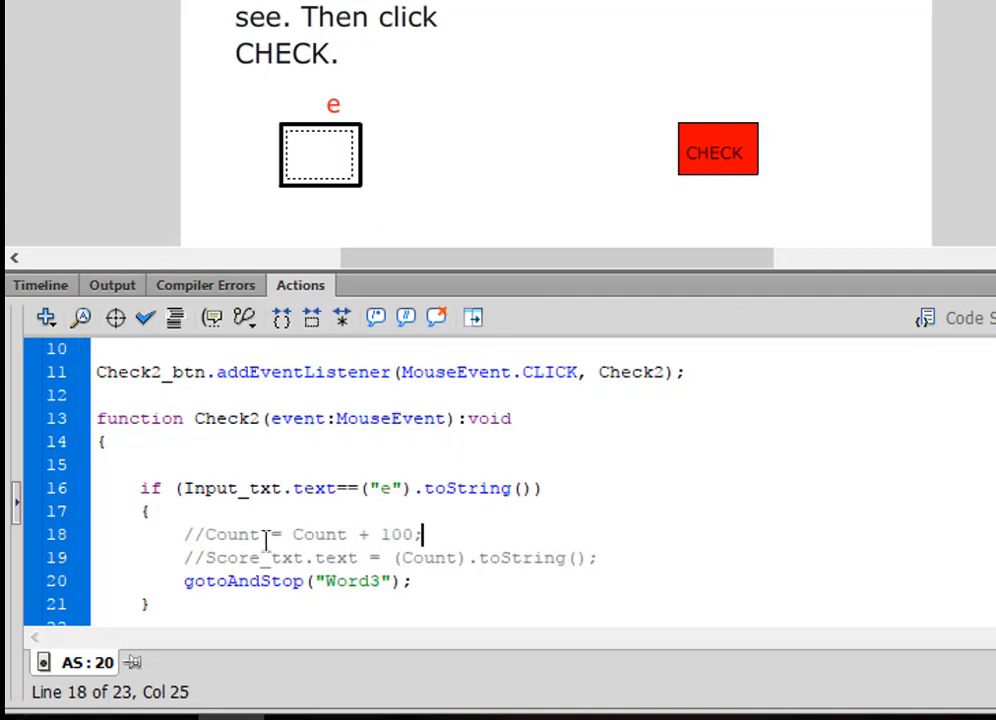
pyautogui.click(202, 554)
pyautogui.moveTo(206, 554); pyautogui.dragTo(187, 553)
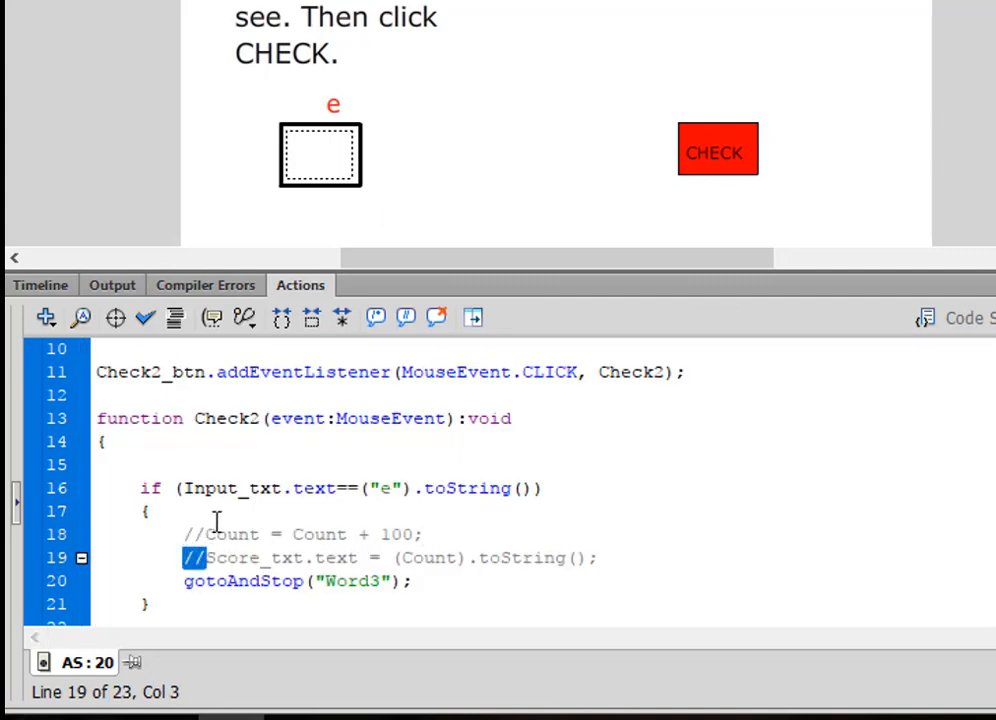
pyautogui.press('Delete')
pyautogui.moveTo(205, 532); pyautogui.dragTo(187, 528)
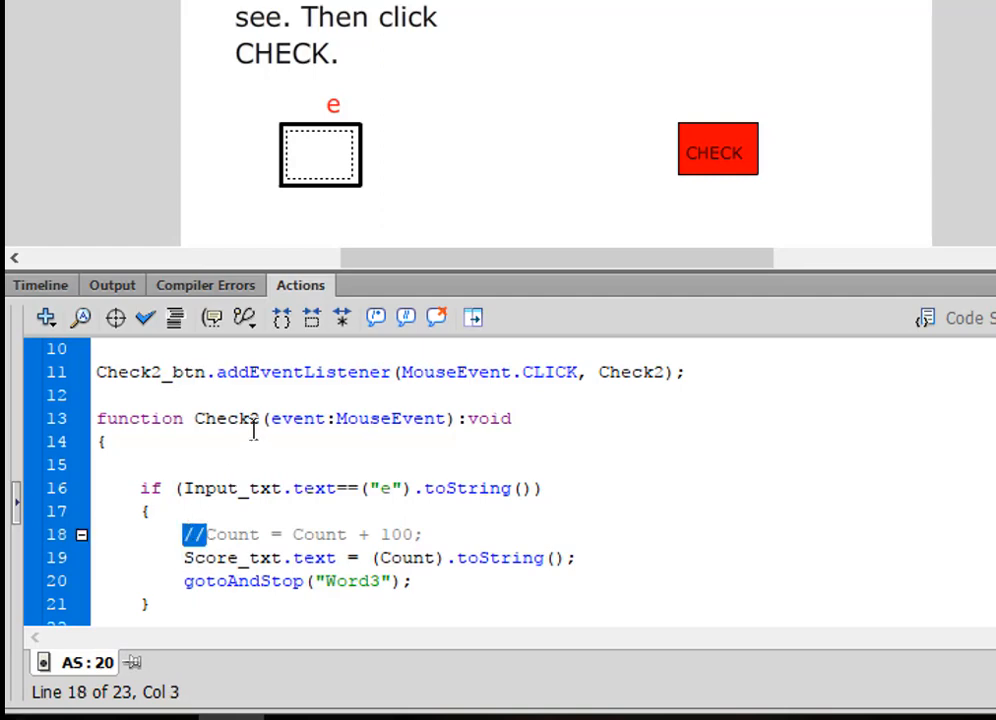
pyautogui.press('Delete')
# Remove the // comment marks from the Count and Score_txt lines in Check3 in the AS layer's frame 30 script.
pyautogui.click(45, 288)
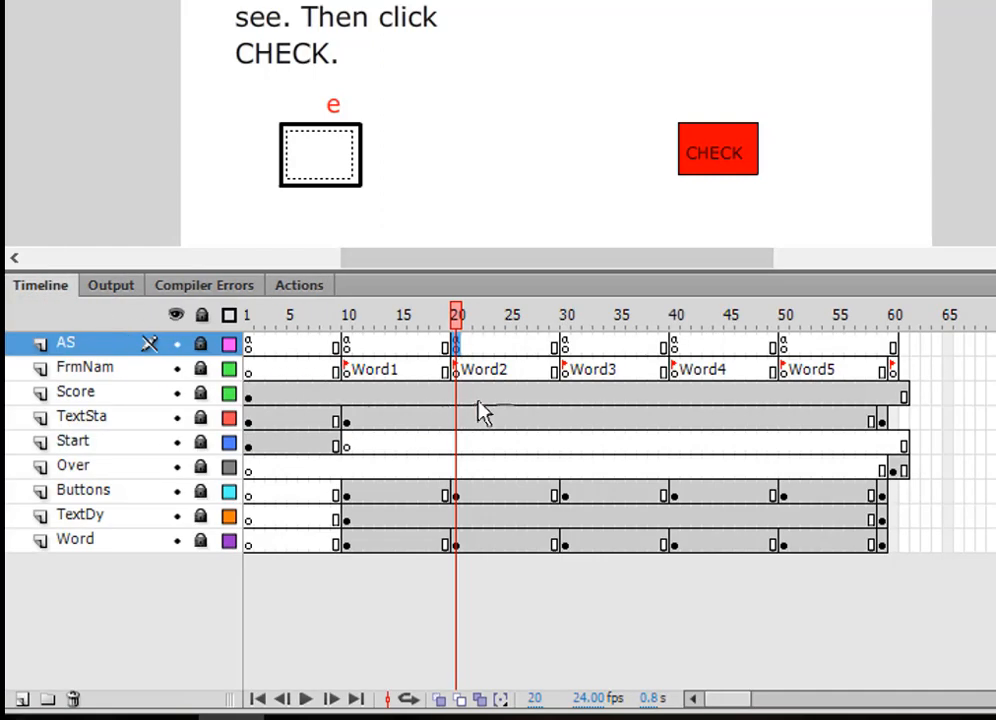
pyautogui.click(563, 346)
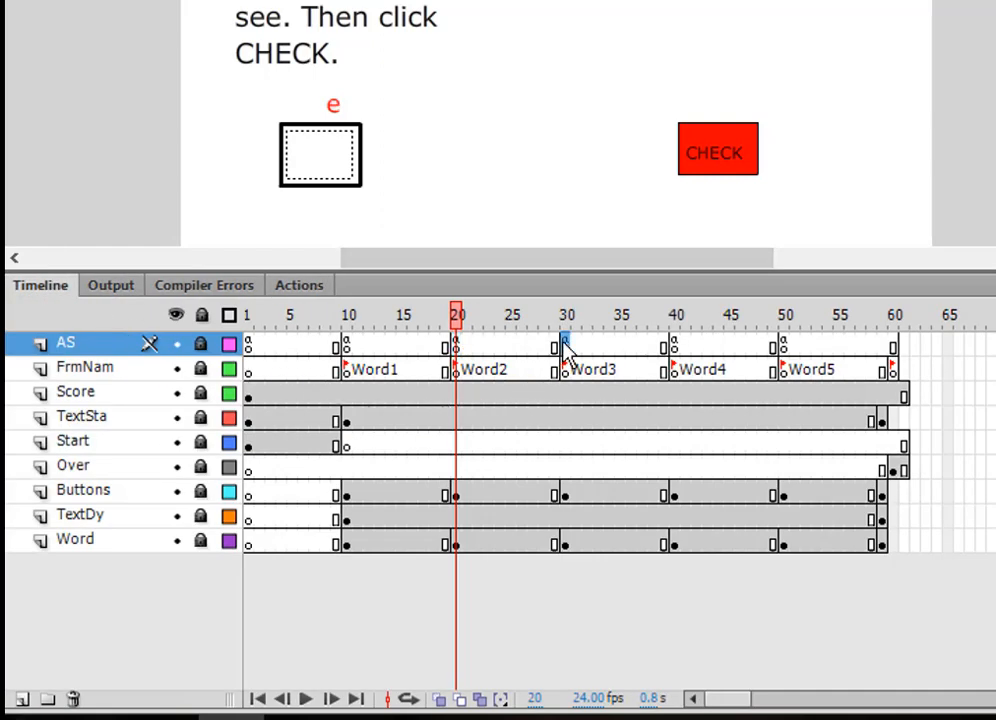
pyautogui.click(290, 288)
pyautogui.scroll(-4, 350, 550)
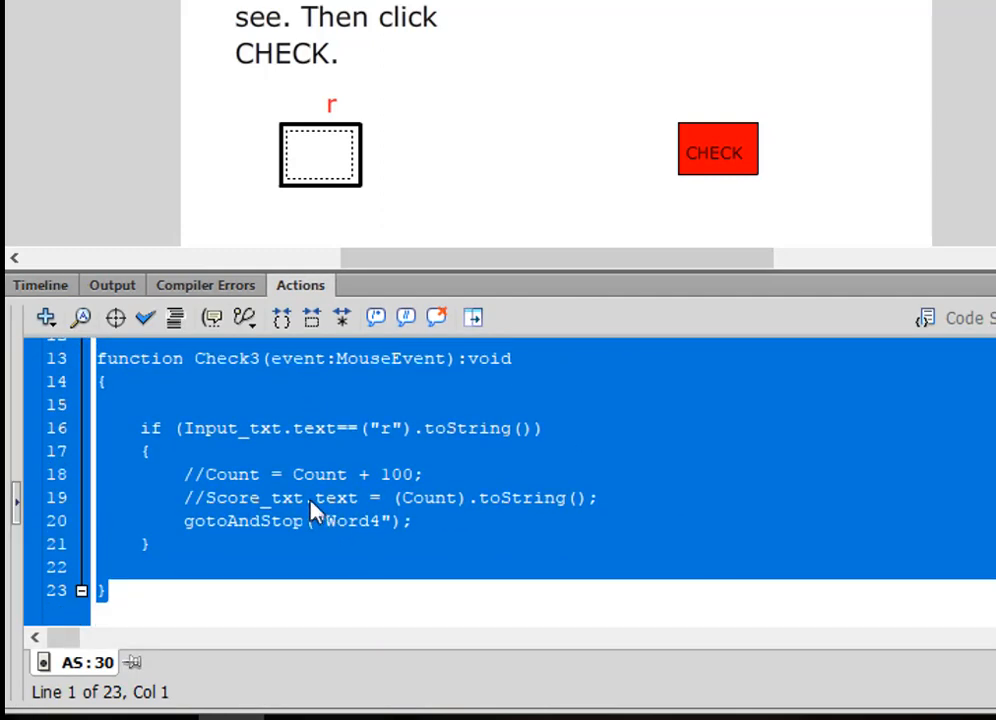
pyautogui.click(208, 476)
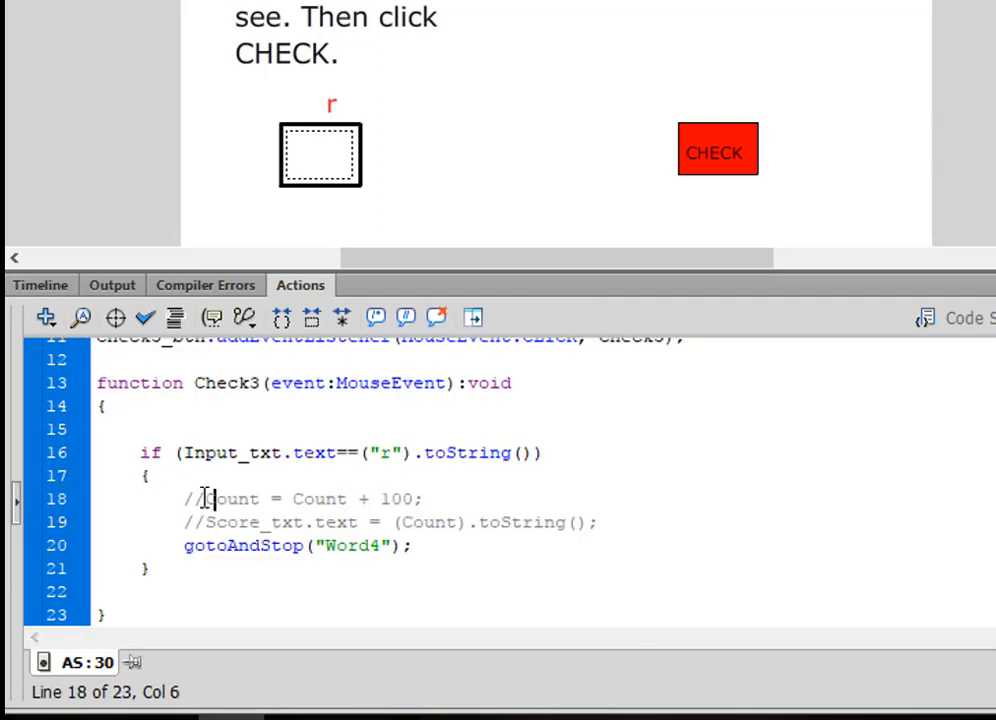
pyautogui.moveTo(203, 497); pyautogui.dragTo(184, 523)
pyautogui.press('BackSpace')
pyautogui.press('BackSpace')
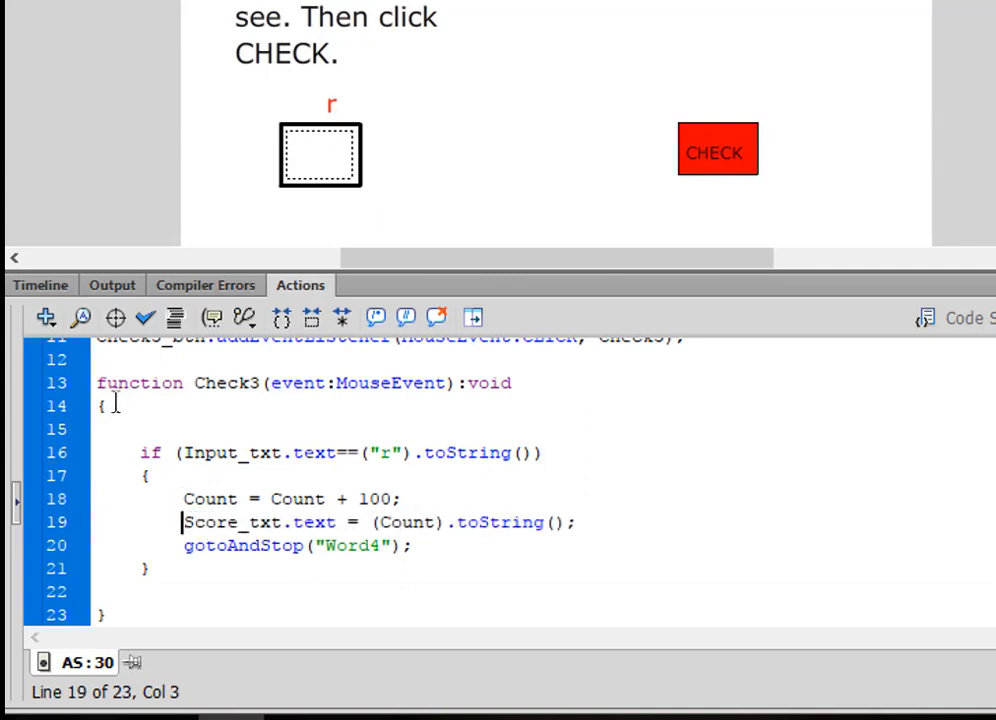
# Remove the // comment marks from the Count and Score_txt lines in Check4 in the AS layer's frame 40 script.
pyautogui.click(59, 286)
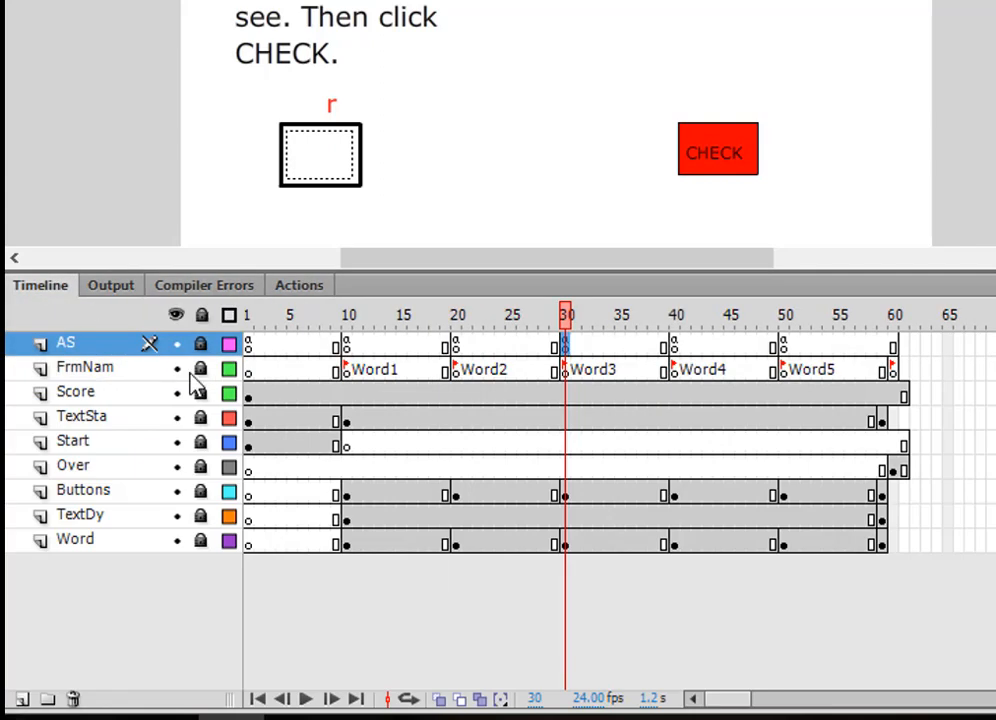
pyautogui.click(673, 344)
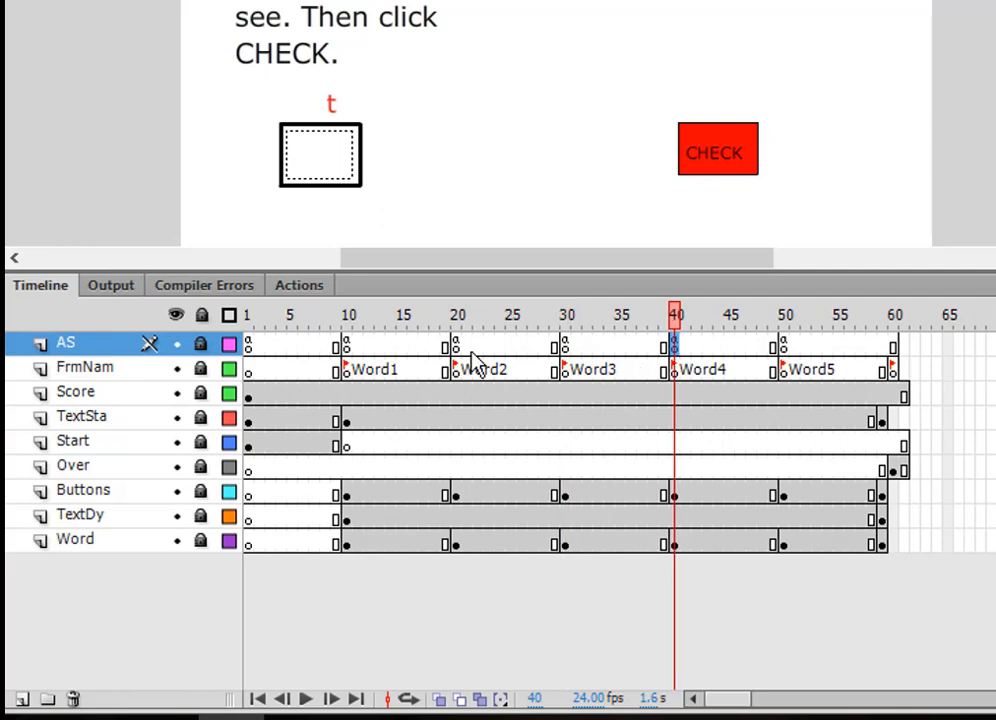
pyautogui.click(300, 286)
pyautogui.click(411, 497)
pyautogui.scroll(-3, 413, 540)
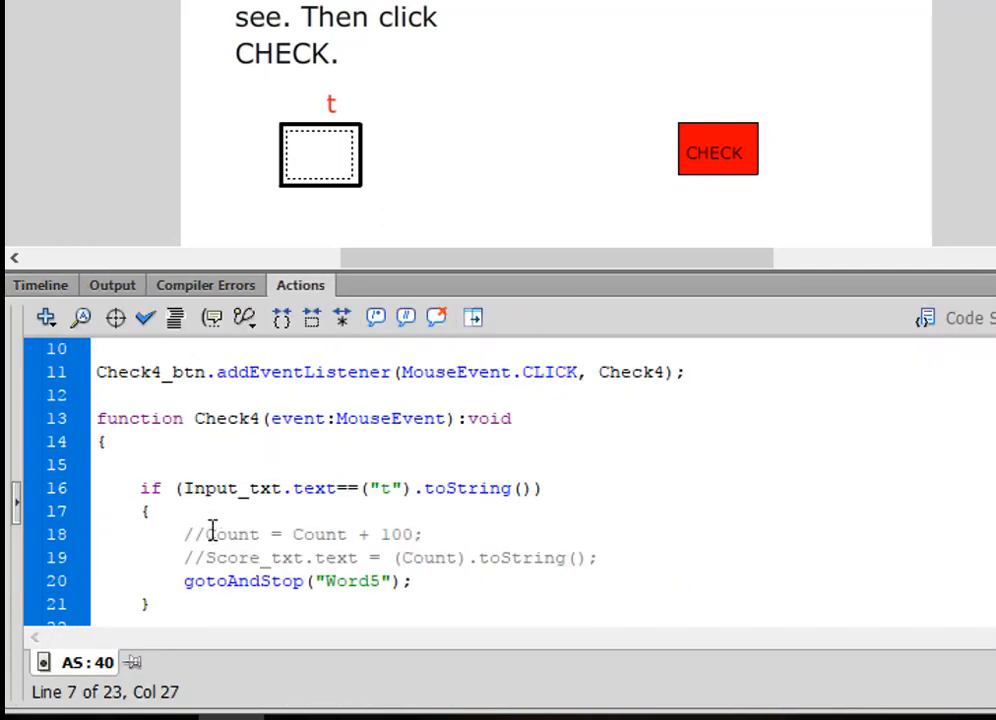
pyautogui.moveTo(207, 534); pyautogui.dragTo(184, 557)
pyautogui.press('BackSpace')
pyautogui.press('BackSpace')
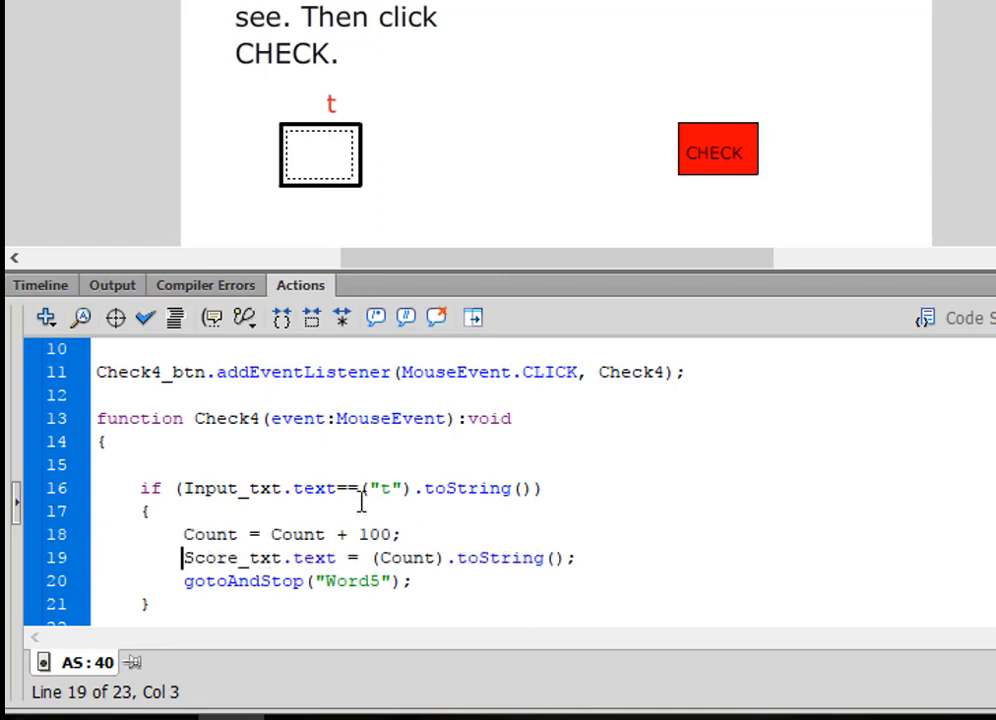
# Remove the // comment marks from the Count and Score_txt lines in Check5 in the AS layer's frame 50 script.
pyautogui.click(55, 288)
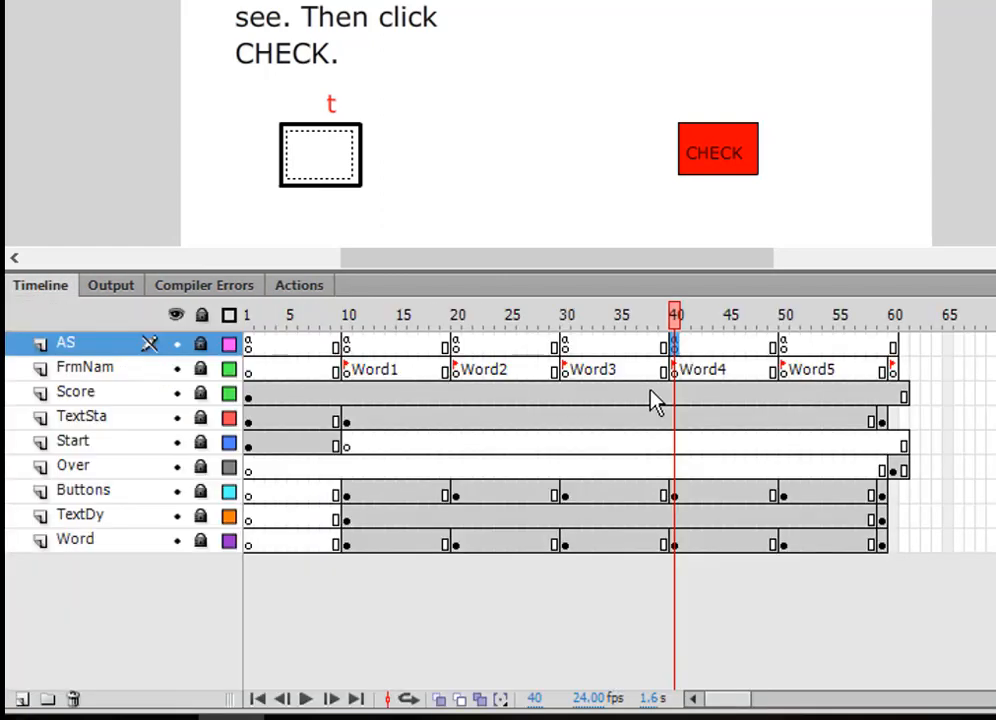
pyautogui.click(783, 347)
pyautogui.click(316, 290)
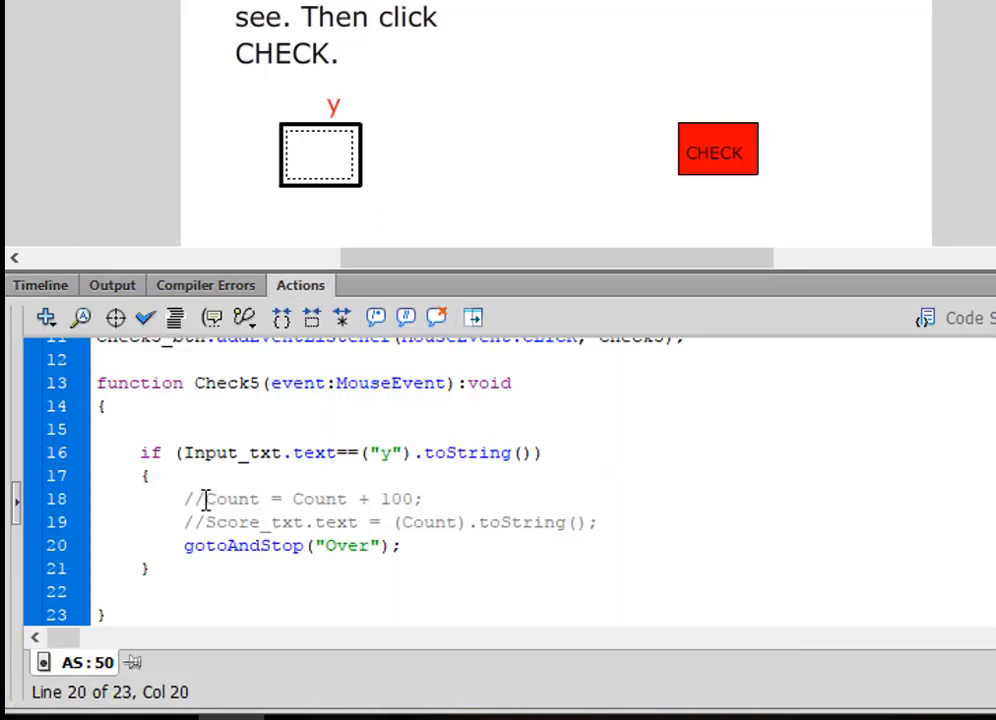
pyautogui.moveTo(205, 499); pyautogui.dragTo(183, 499)
pyautogui.press('BackSpace')
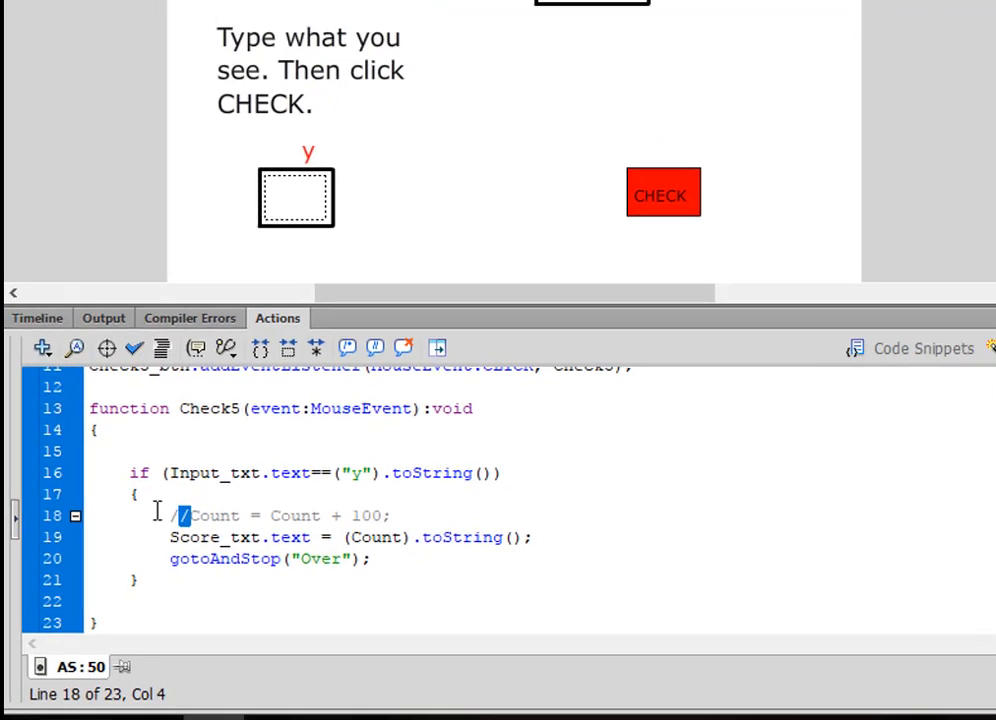
pyautogui.press('BackSpace')
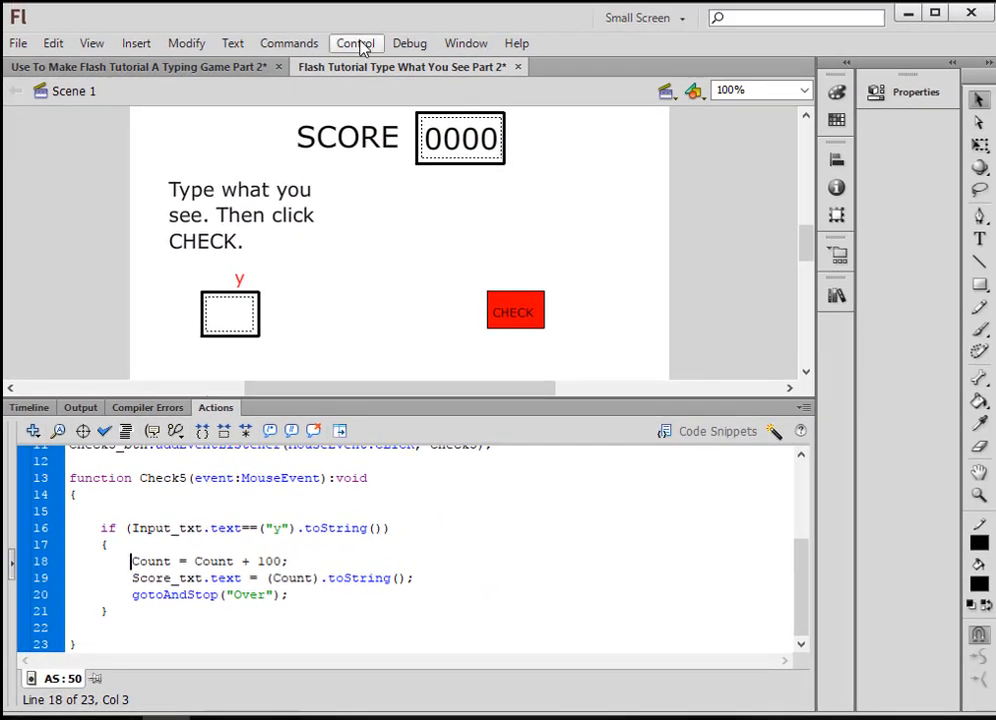
# Test the movie and start the game from its opening screen.
pyautogui.click(356, 43)
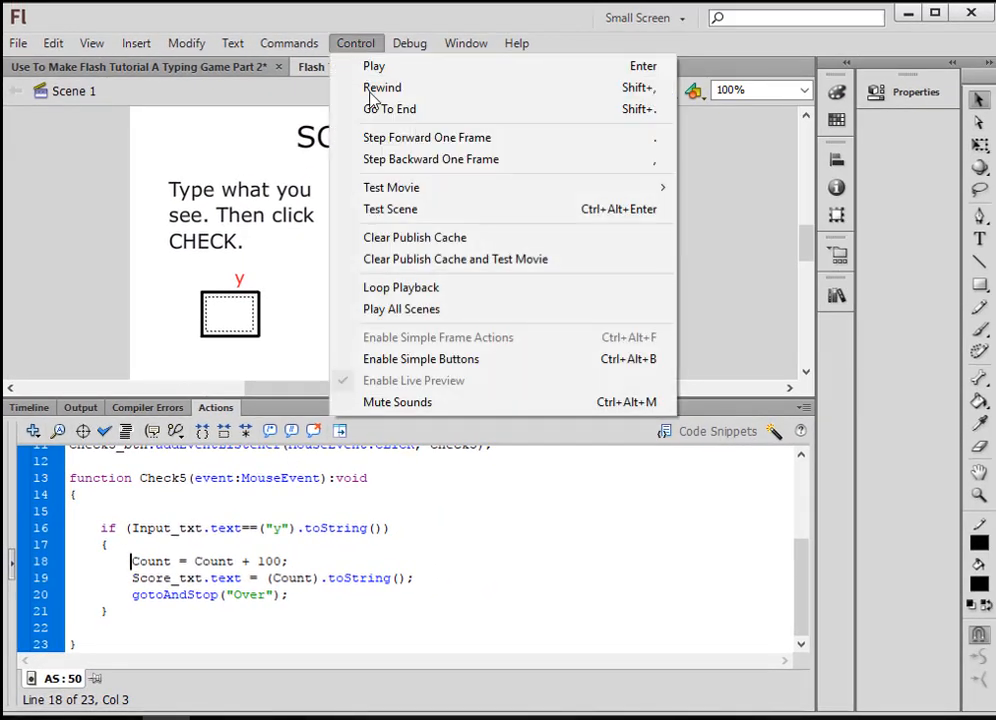
pyautogui.moveTo(392, 187)
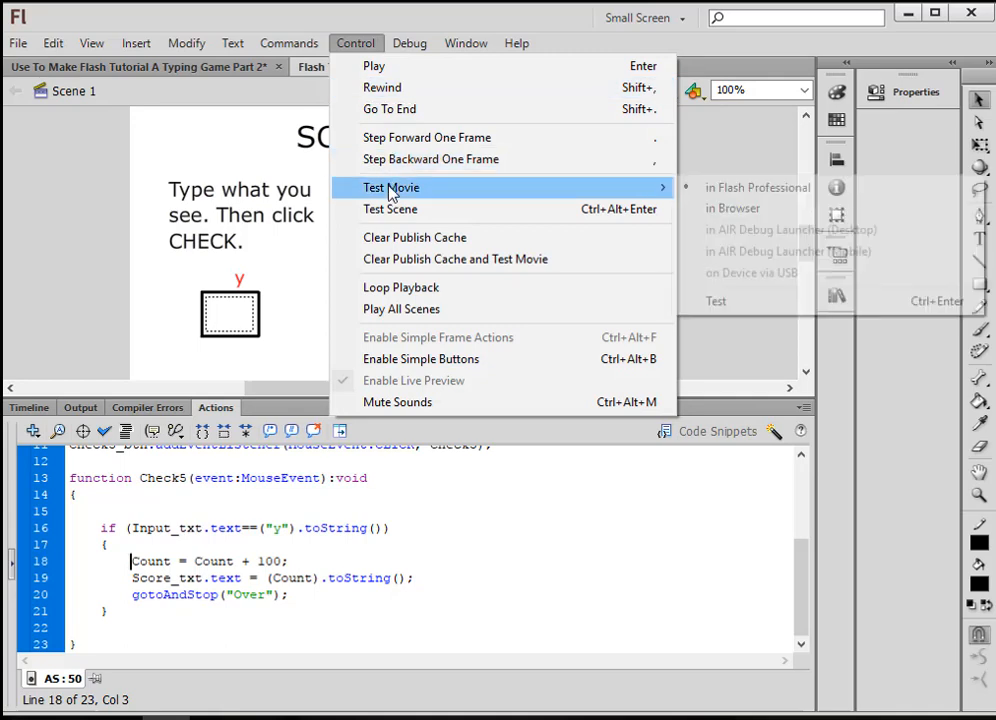
pyautogui.click(725, 303)
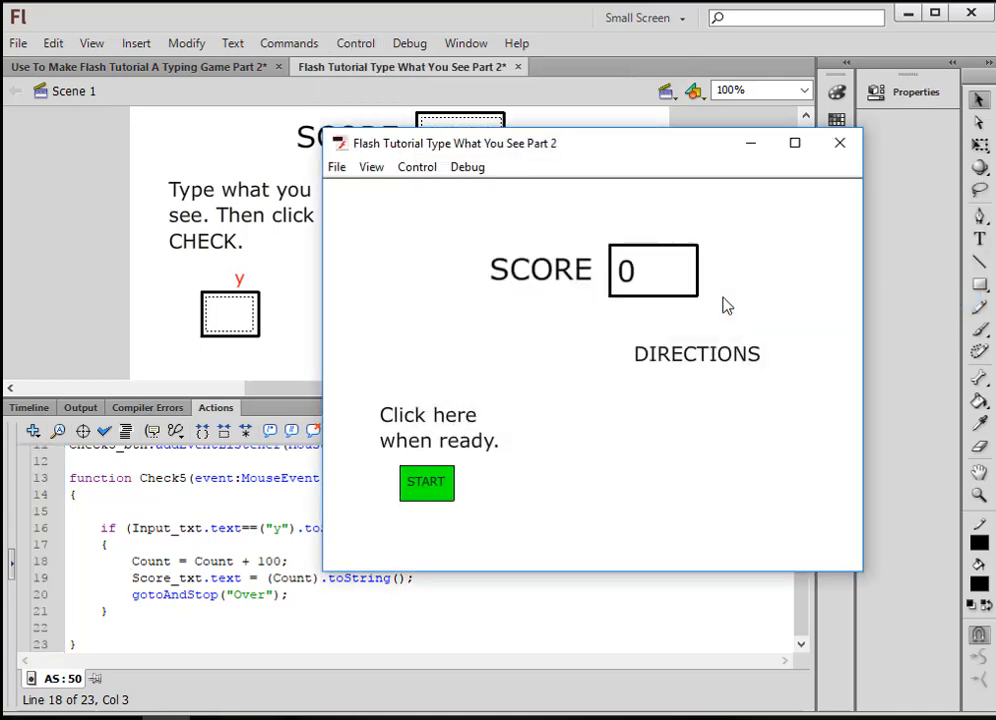
pyautogui.click(442, 486)
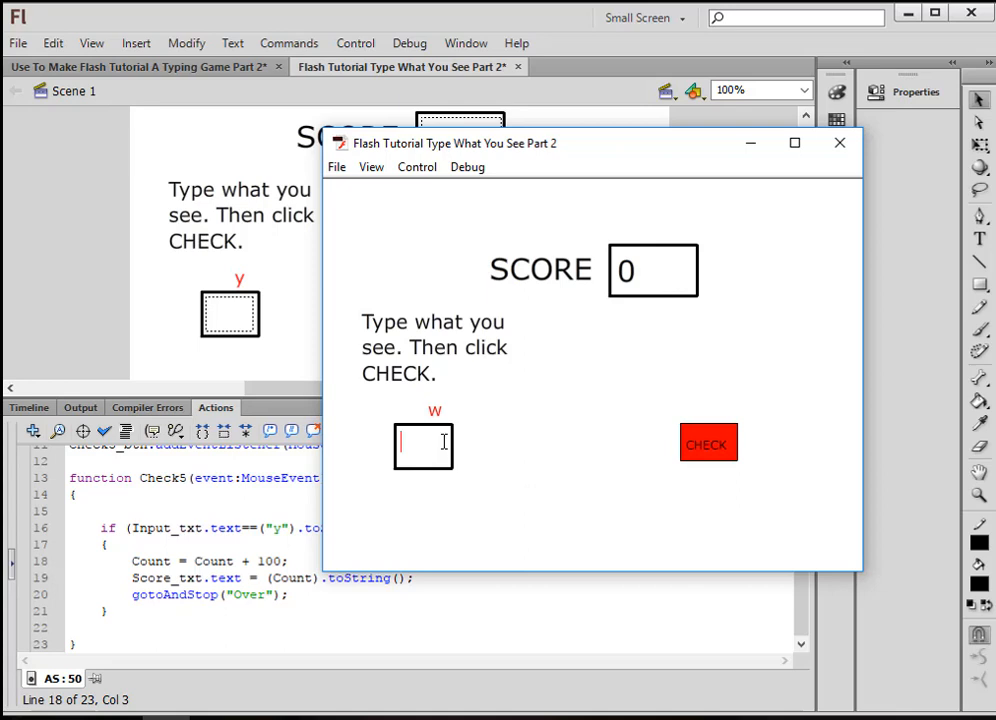
# Play the test game by entering and checking w, e, r, t and y while watching the score, and close the test movie.
pyautogui.write('w')
pyautogui.click(718, 449)
pyautogui.doubleClick(412, 444)
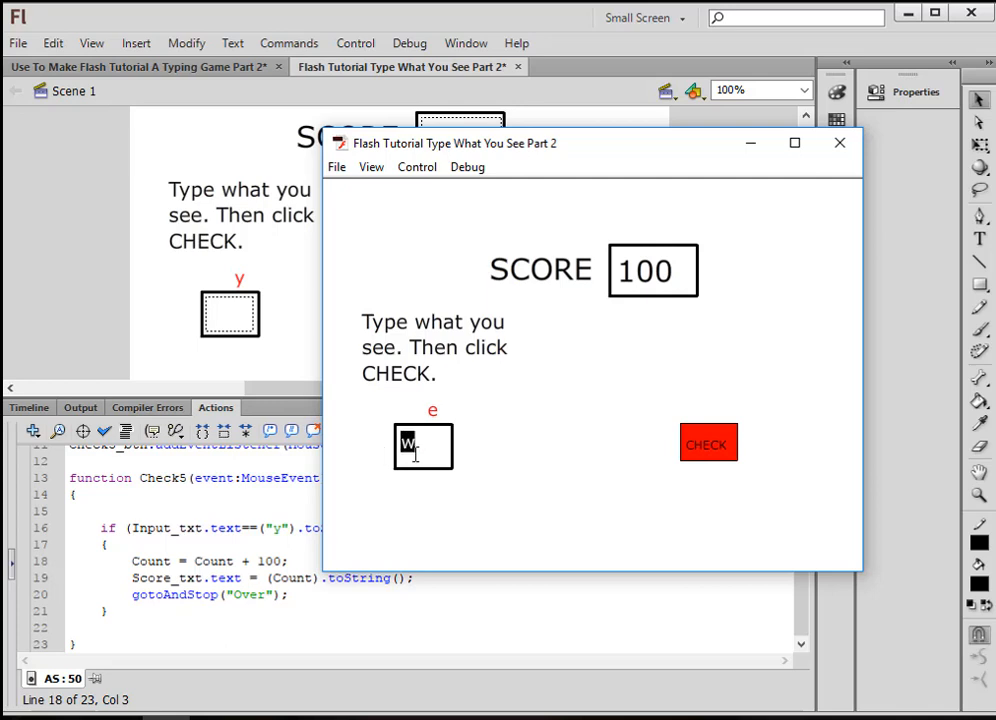
pyautogui.write('e')
pyautogui.click(436, 445)
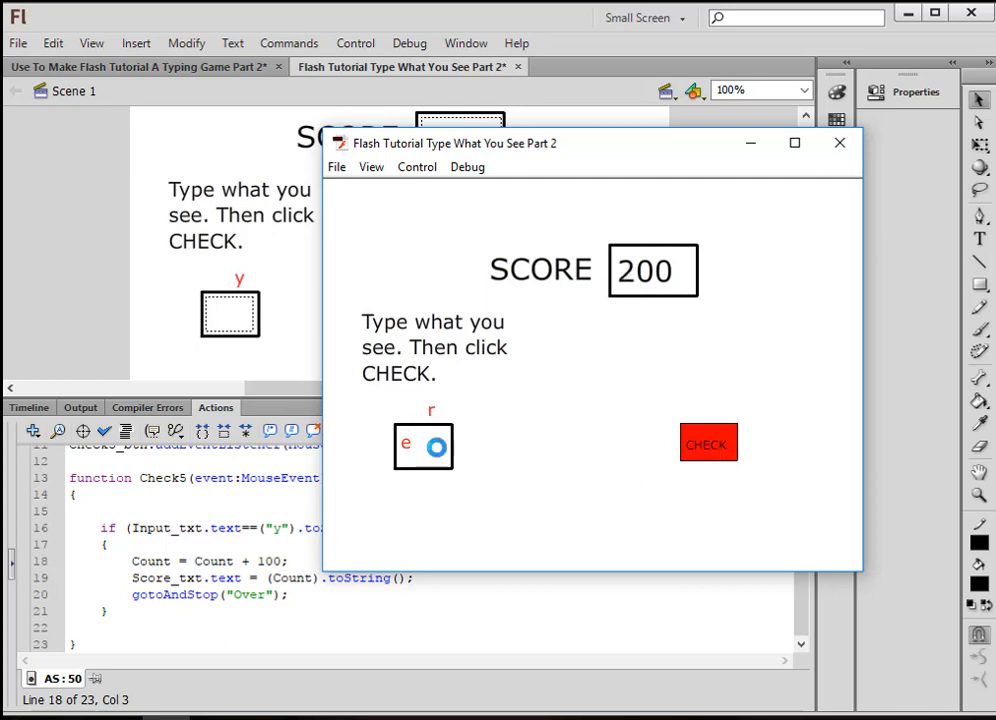
pyautogui.write('r')
pyautogui.click(719, 447)
pyautogui.moveTo(423, 447); pyautogui.dragTo(393, 453)
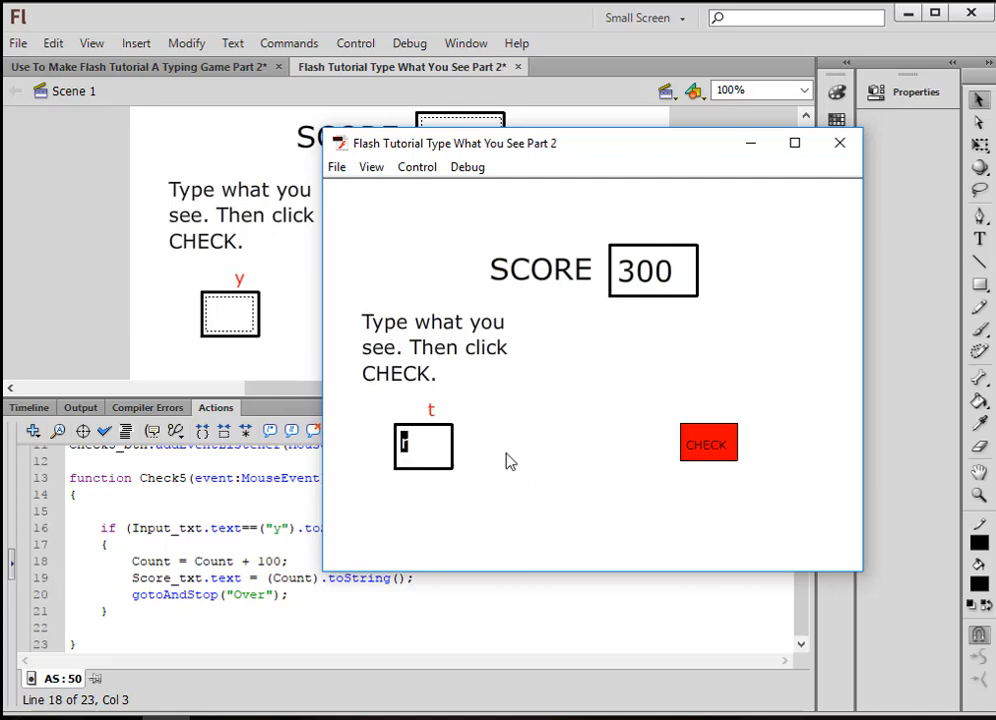
pyautogui.write('t')
pyautogui.click(720, 455)
pyautogui.write('y')
pyautogui.click(705, 450)
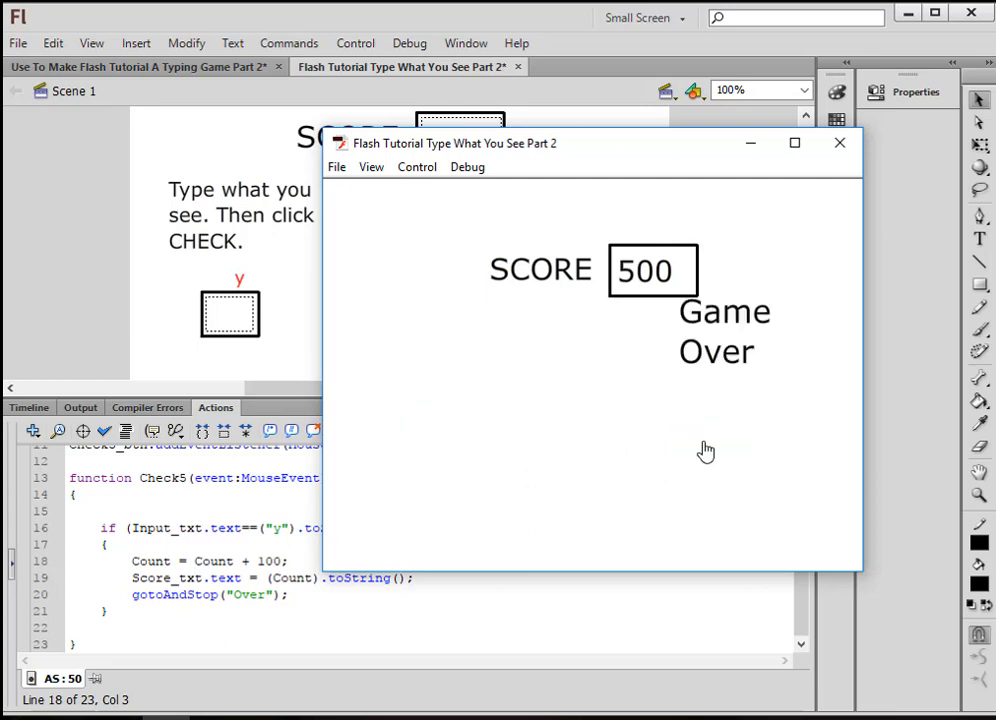
pyautogui.click(840, 145)
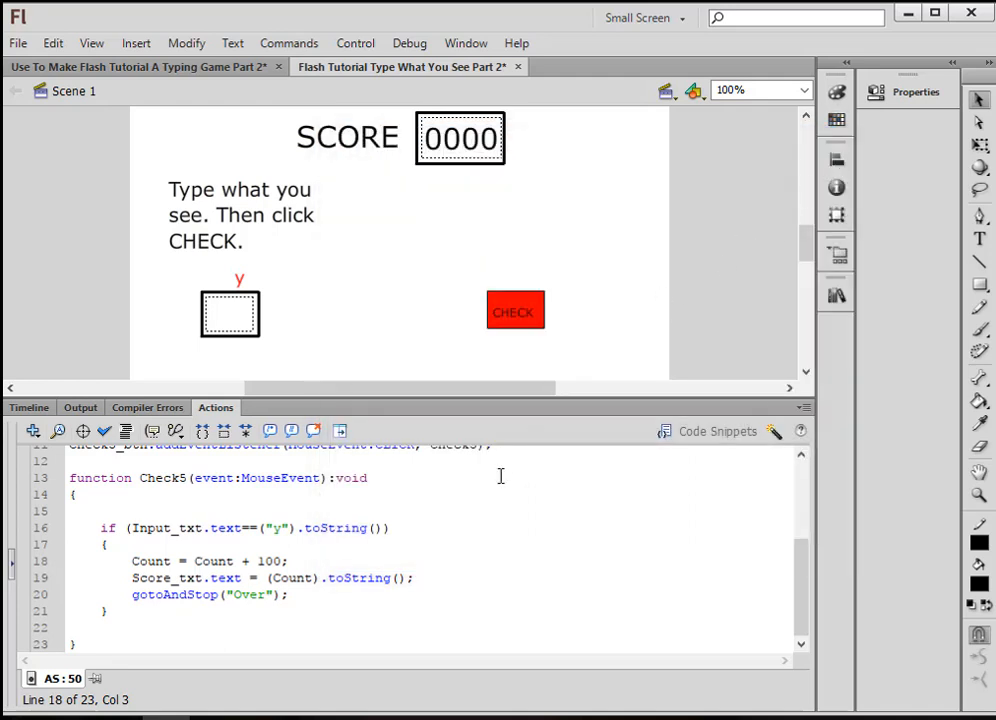